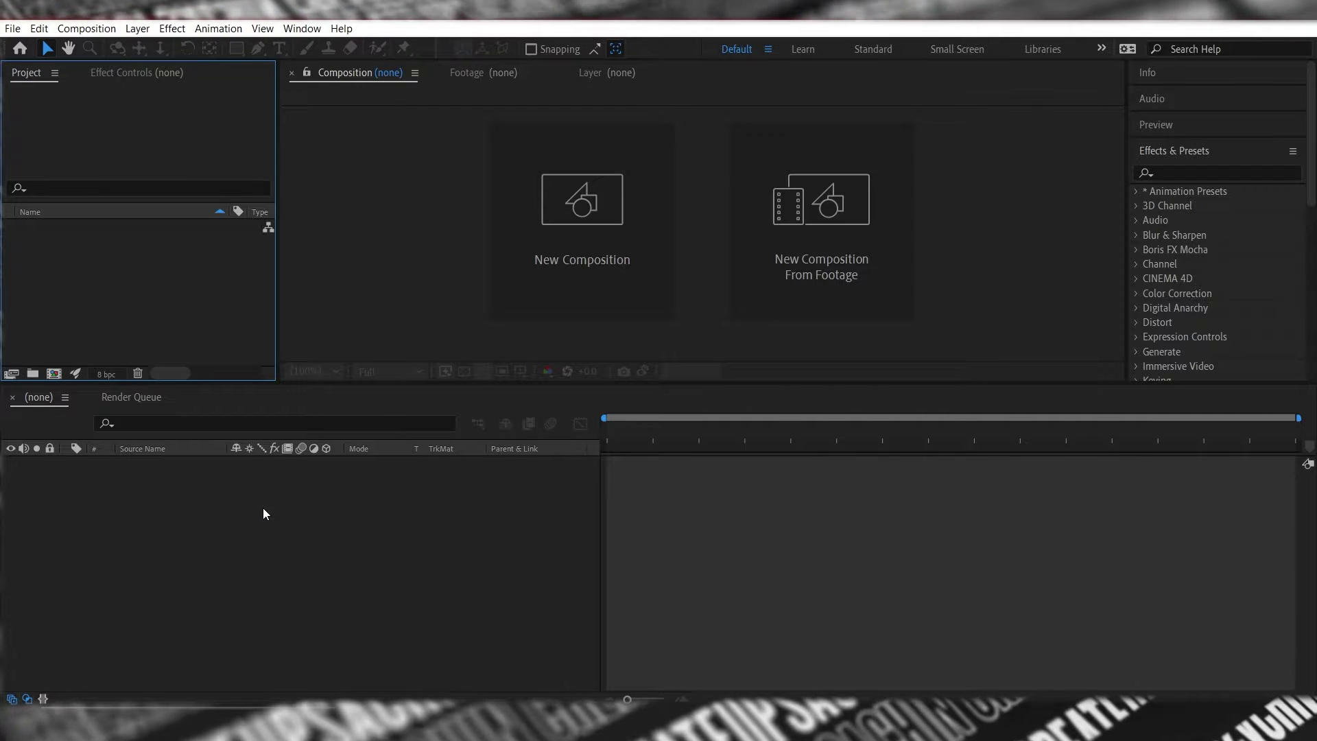
- Import Screenshot (259).png and build a 1920x1080, 5-second composition from it
{"action": "right_click", "coordinate": [111, 292]}
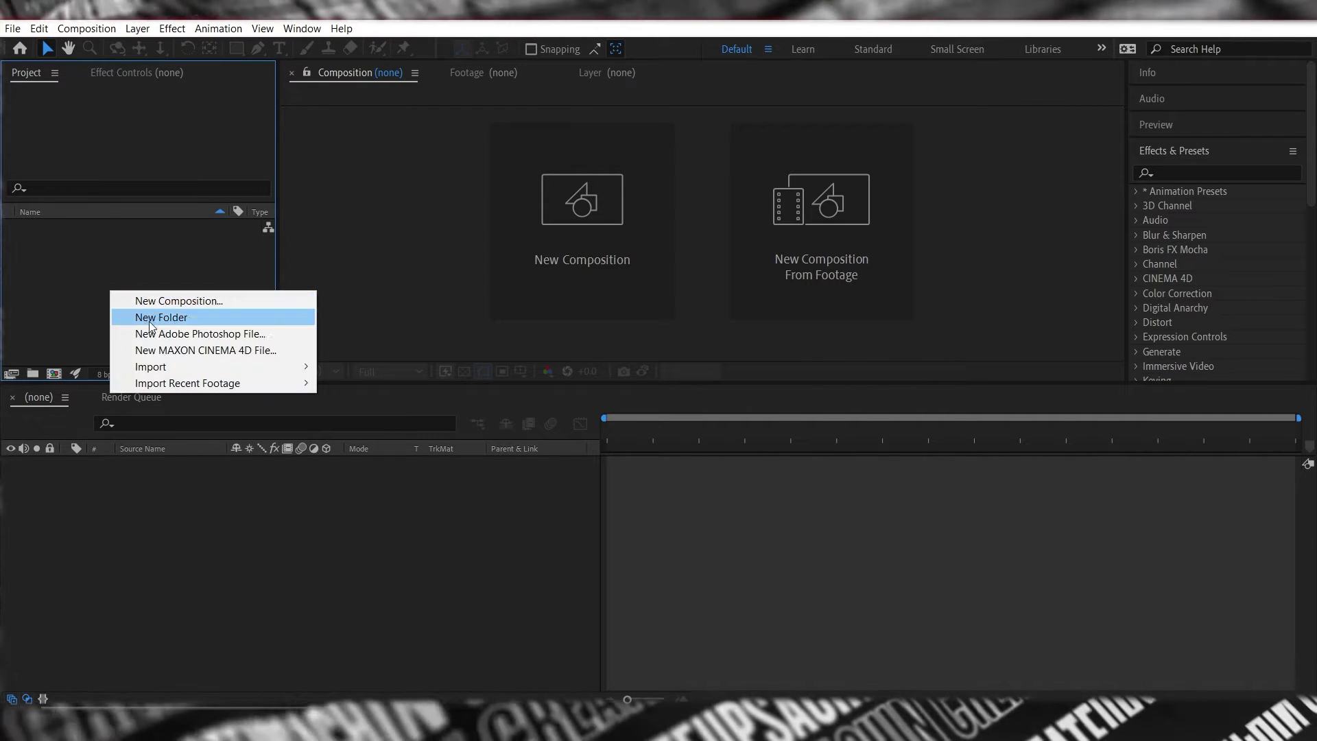
{"action": "mouse_move", "coordinate": [158, 371]}
{"action": "left_click", "coordinate": [378, 366]}
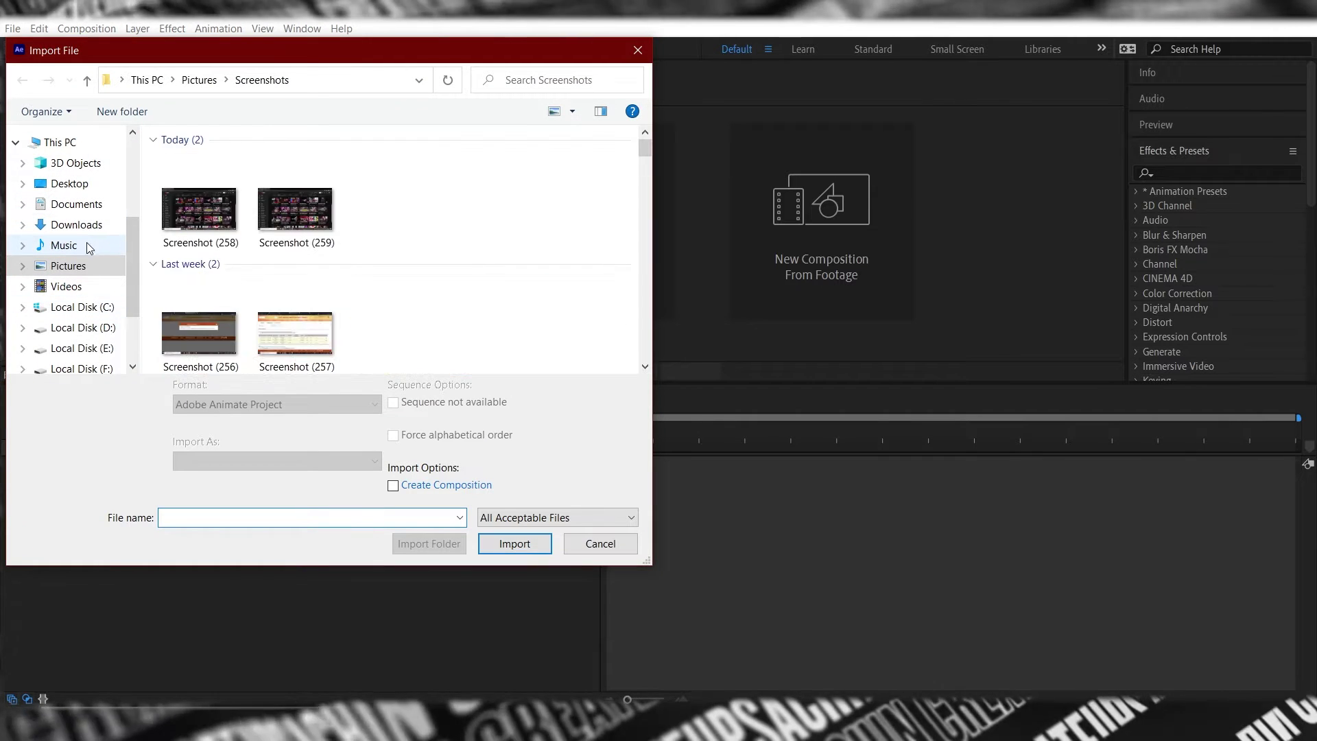
{"action": "double_click", "coordinate": [210, 175]}
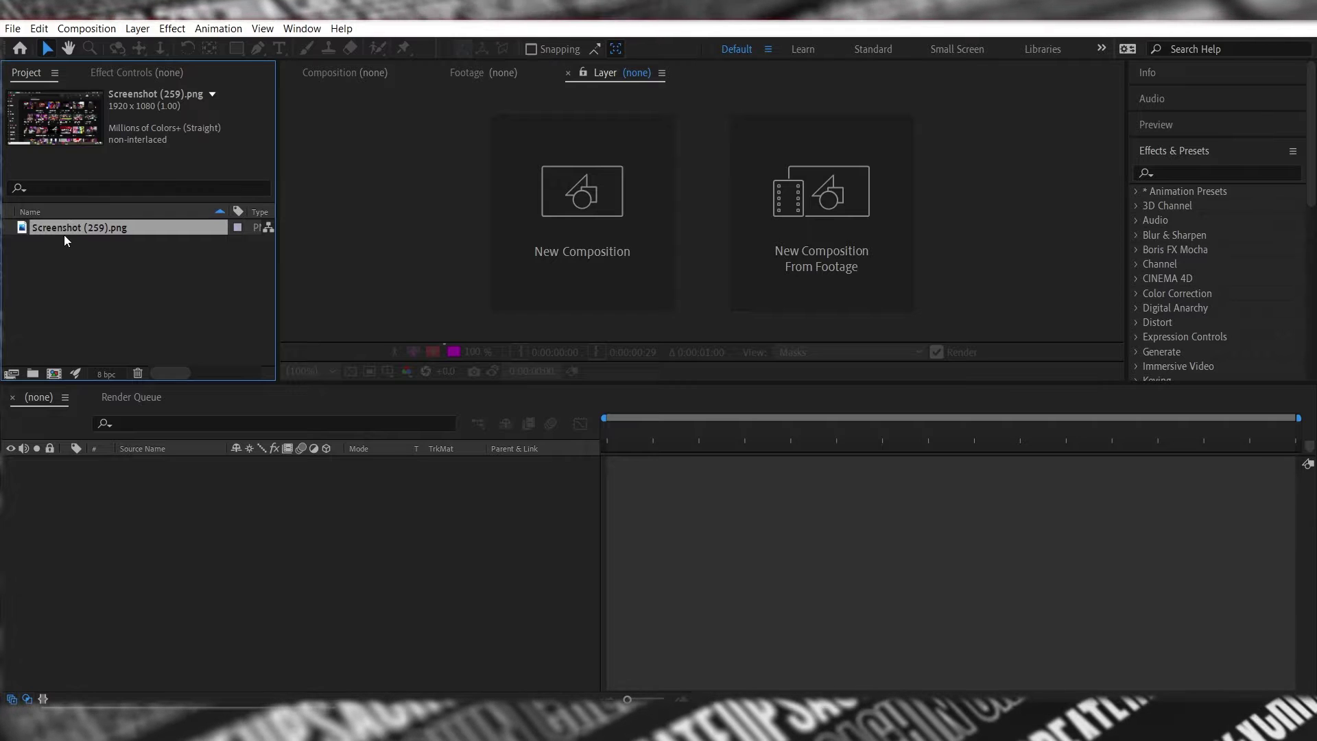
{"action": "left_click_drag", "start_coordinate": [81, 231], "coordinate": [55, 375]}
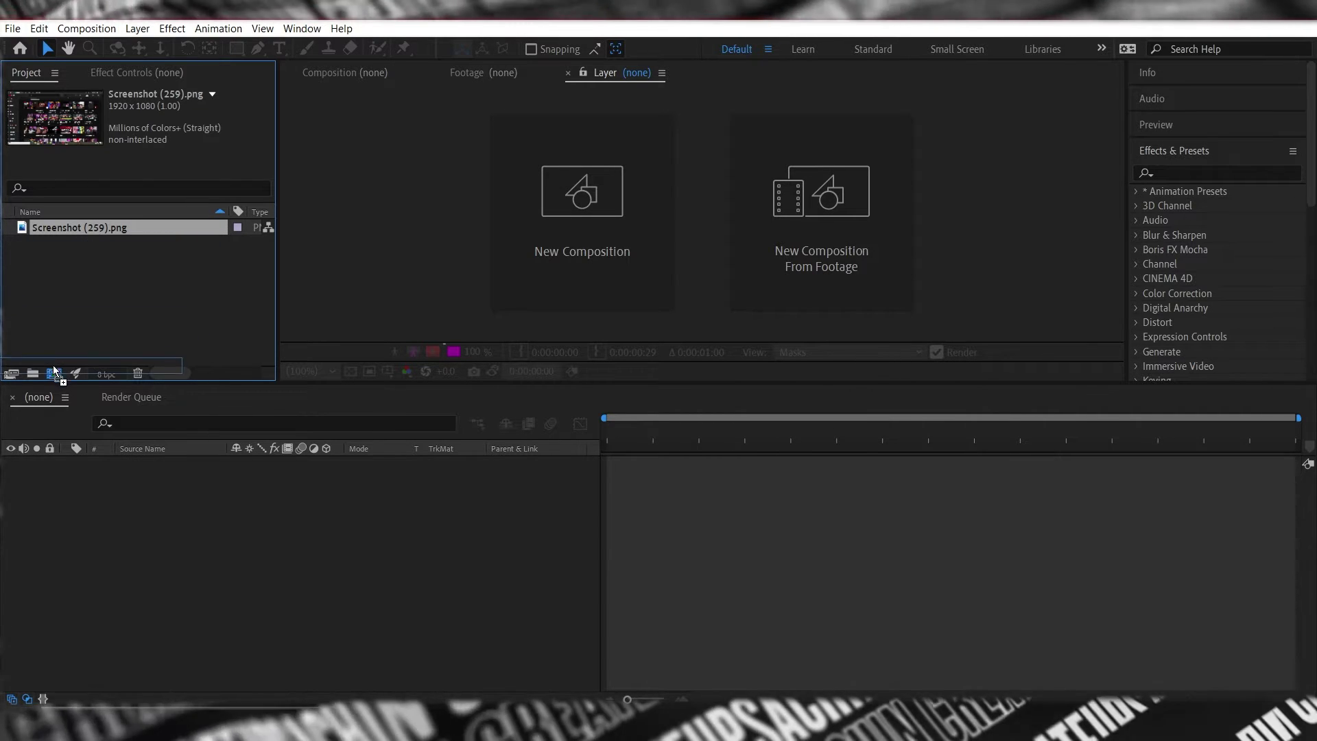
{"action": "left_click_drag", "start_coordinate": [53, 376], "coordinate": [53, 376]}
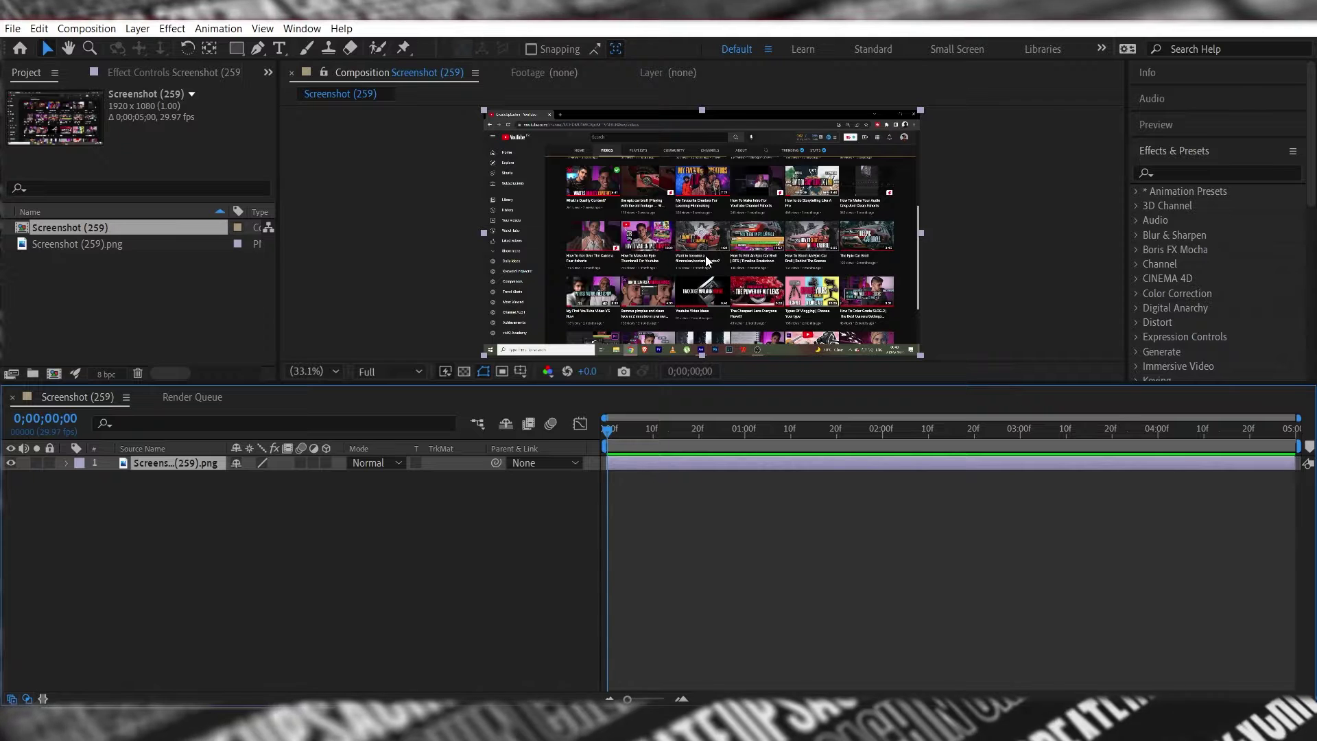
- Turn on 3D for the screenshot layer and expand its Transform properties
{"action": "left_click", "coordinate": [327, 463]}
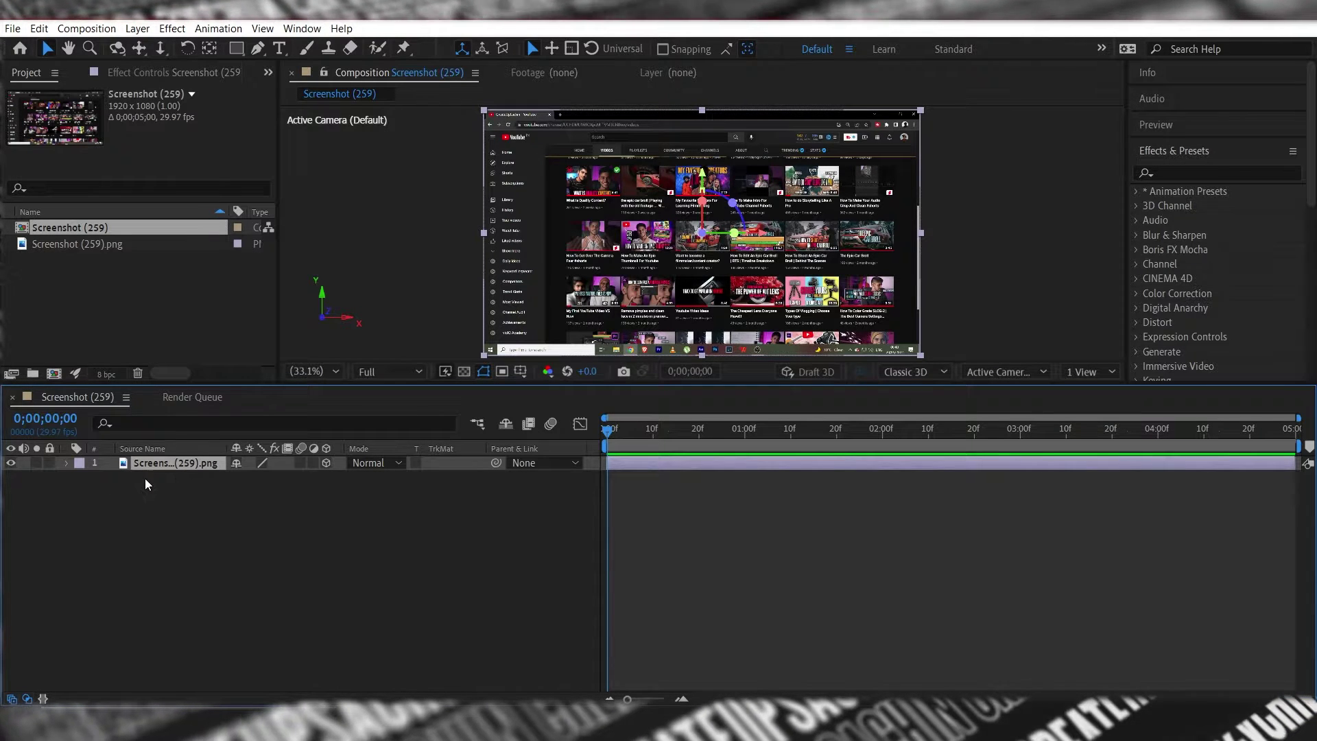
{"action": "left_click", "coordinate": [68, 464]}
{"action": "left_click", "coordinate": [82, 479]}
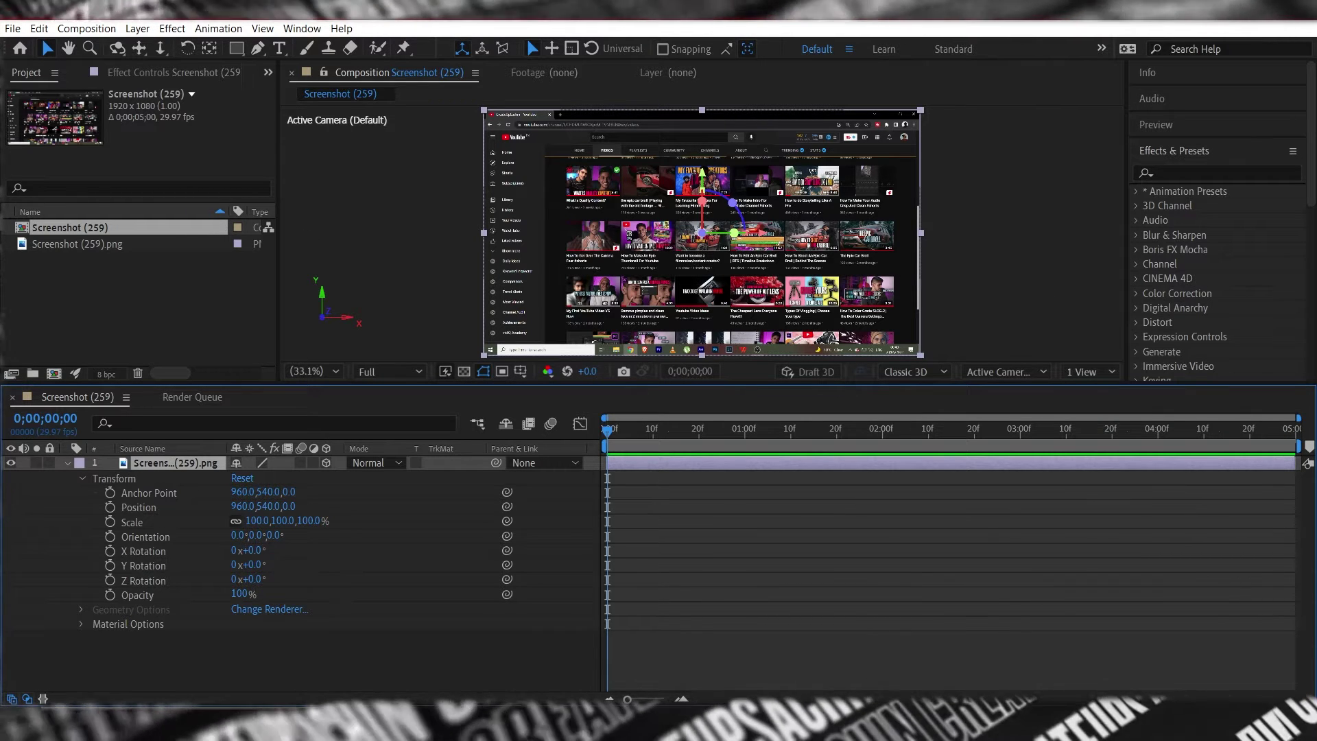
{"action": "left_click", "coordinate": [82, 28]}
{"action": "left_click", "coordinate": [138, 66]}
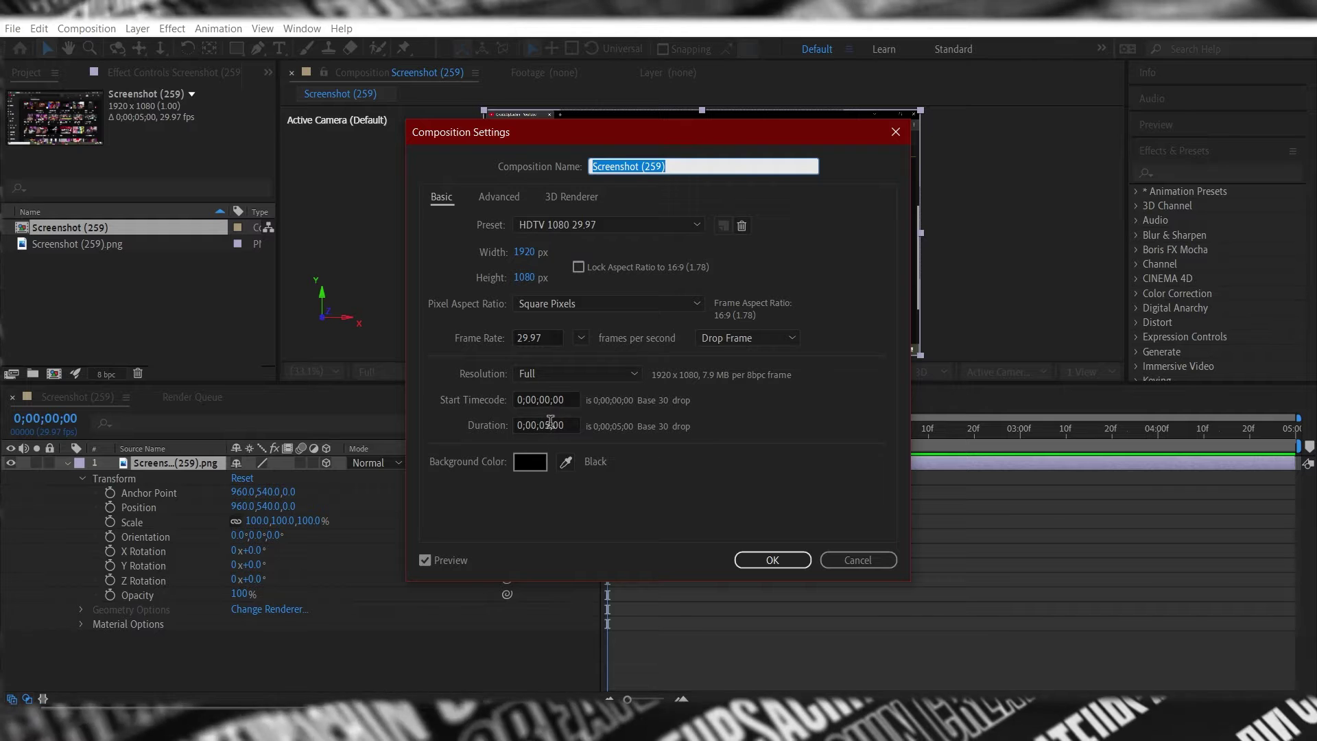
{"action": "key", "text": "Return"}
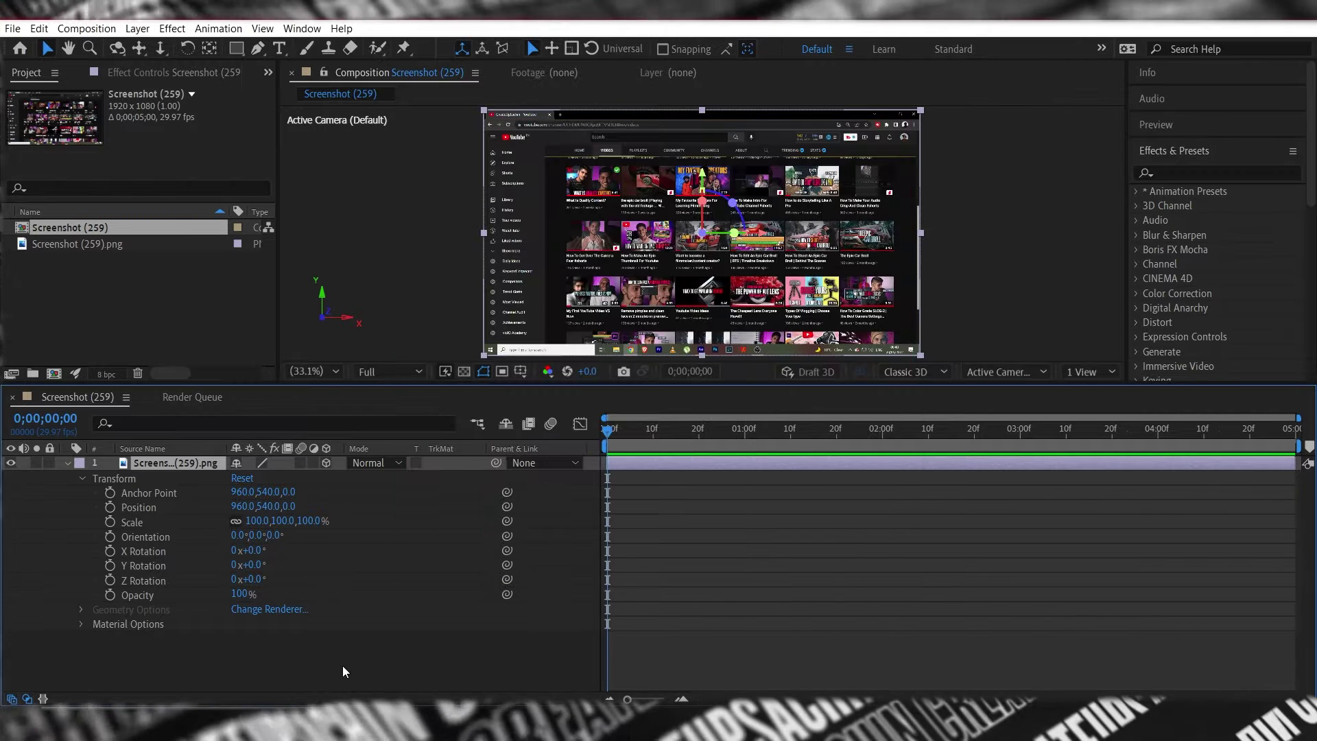
{"action": "key", "text": "Page_Down"}
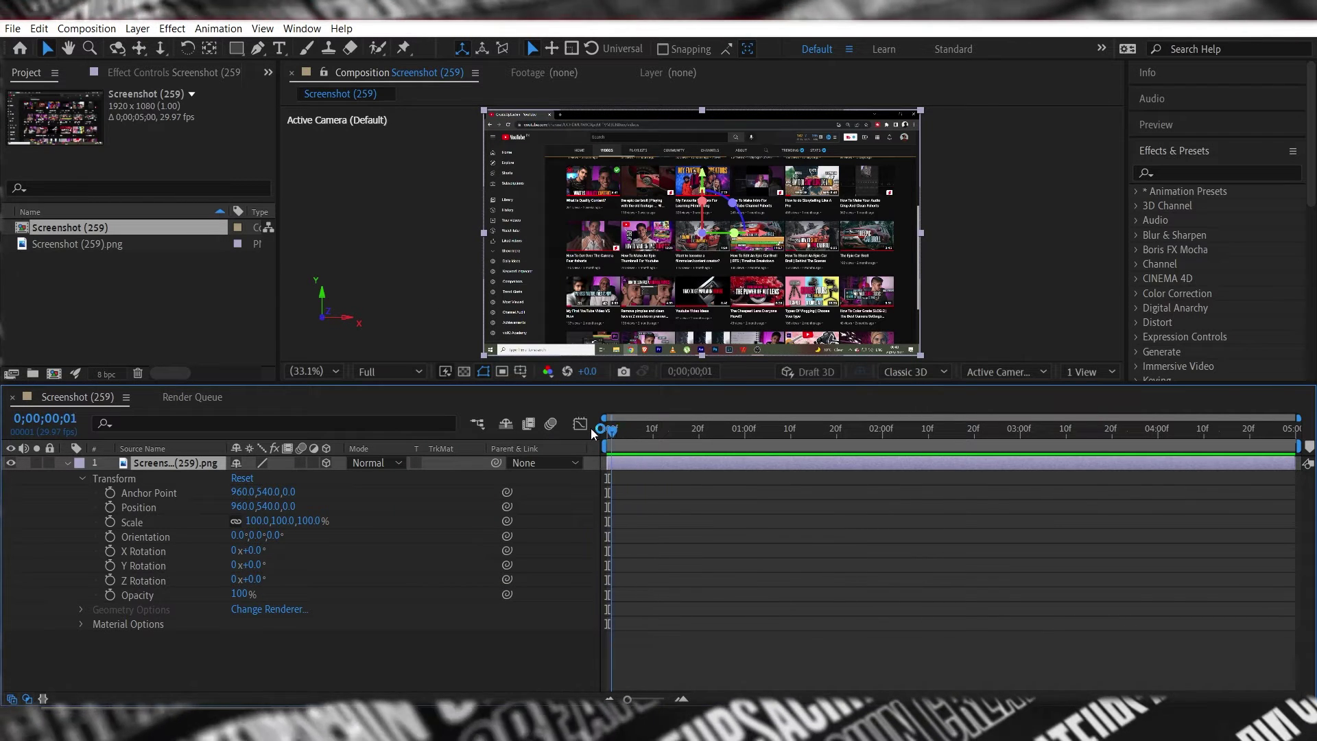
{"action": "key", "text": "Page_Up"}
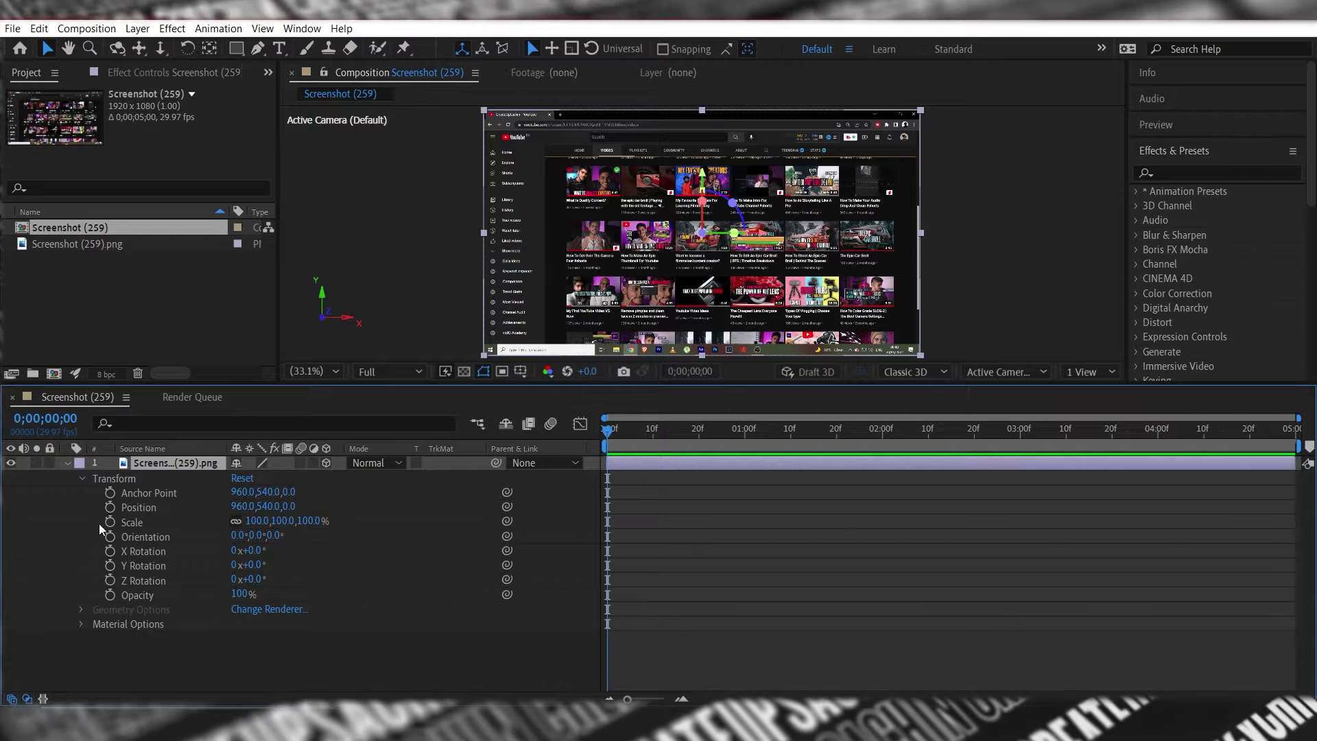
{"action": "left_click", "coordinate": [110, 507]}
- Start keyframes for Scale, Orientation and X/Y/Z Rotation at frame 0
{"action": "left_click", "coordinate": [110, 522]}
{"action": "left_click", "coordinate": [109, 537]}
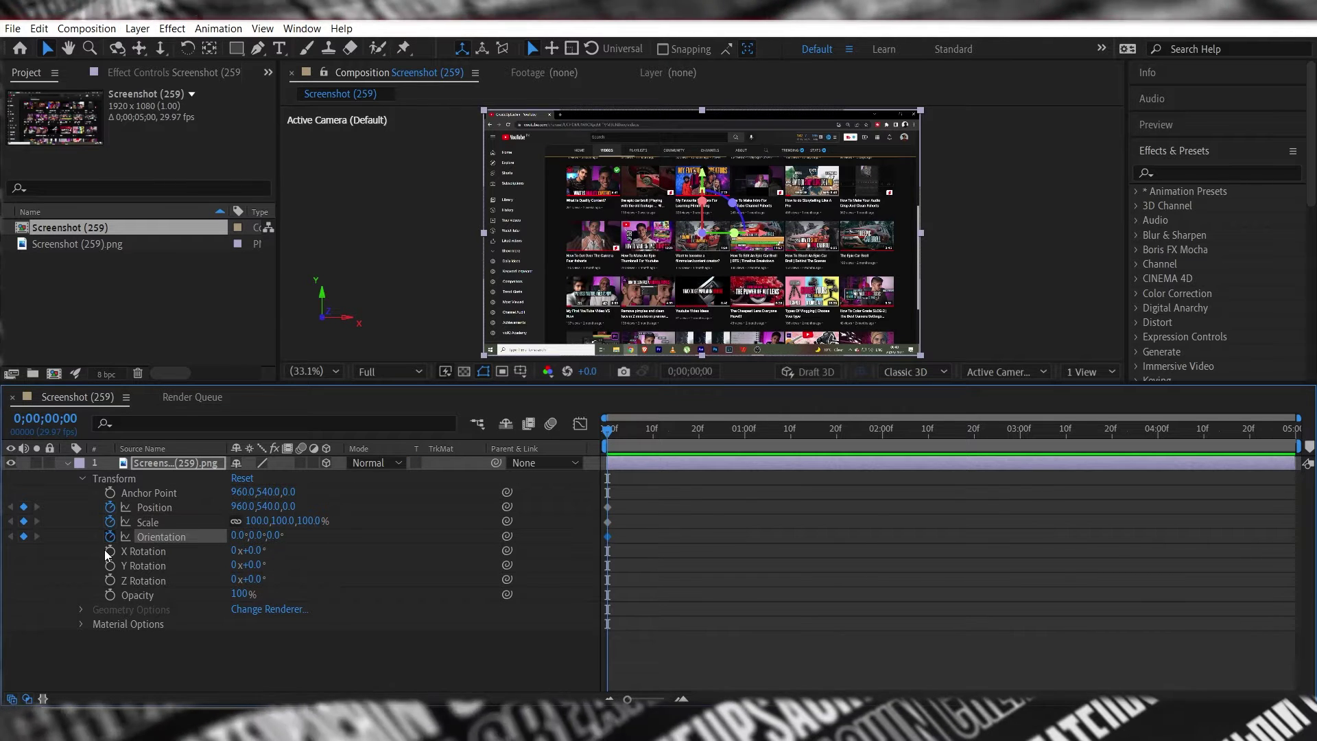
{"action": "left_click", "coordinate": [110, 551]}
{"action": "left_click", "coordinate": [109, 565]}
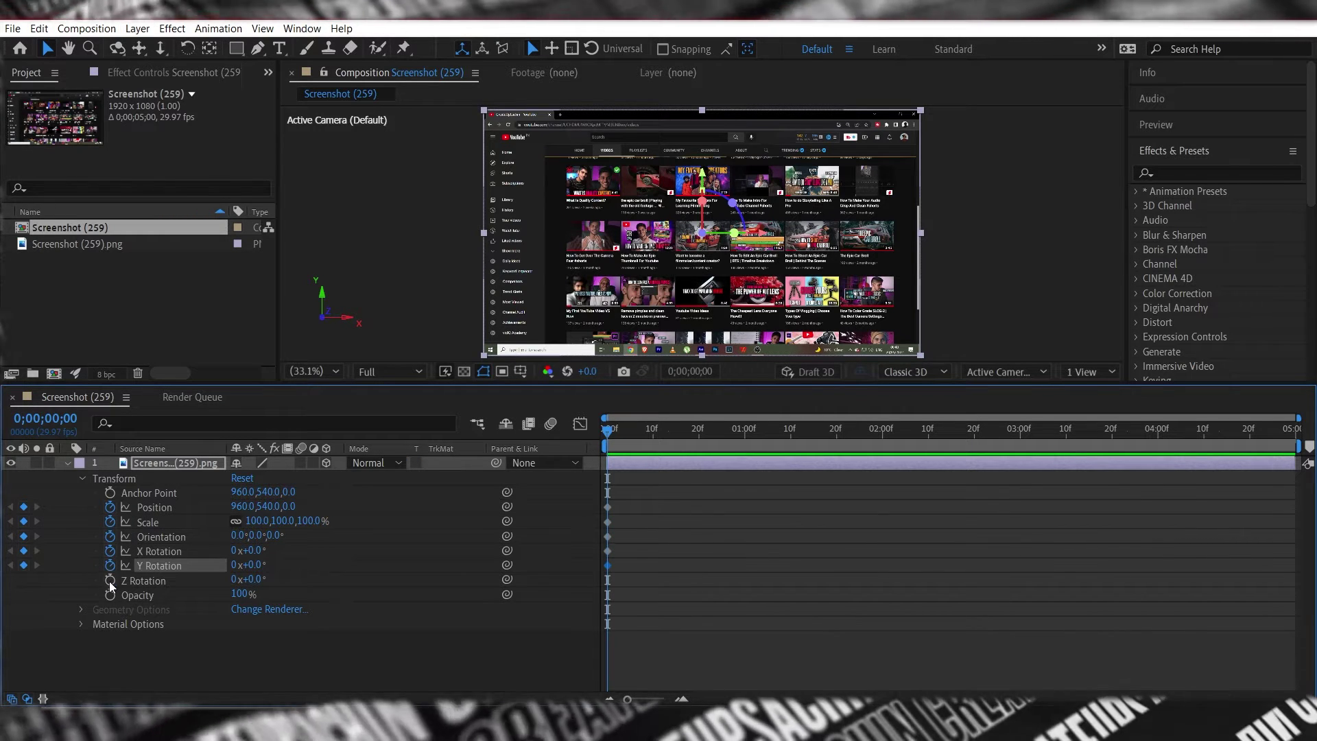
{"action": "left_click", "coordinate": [110, 580]}
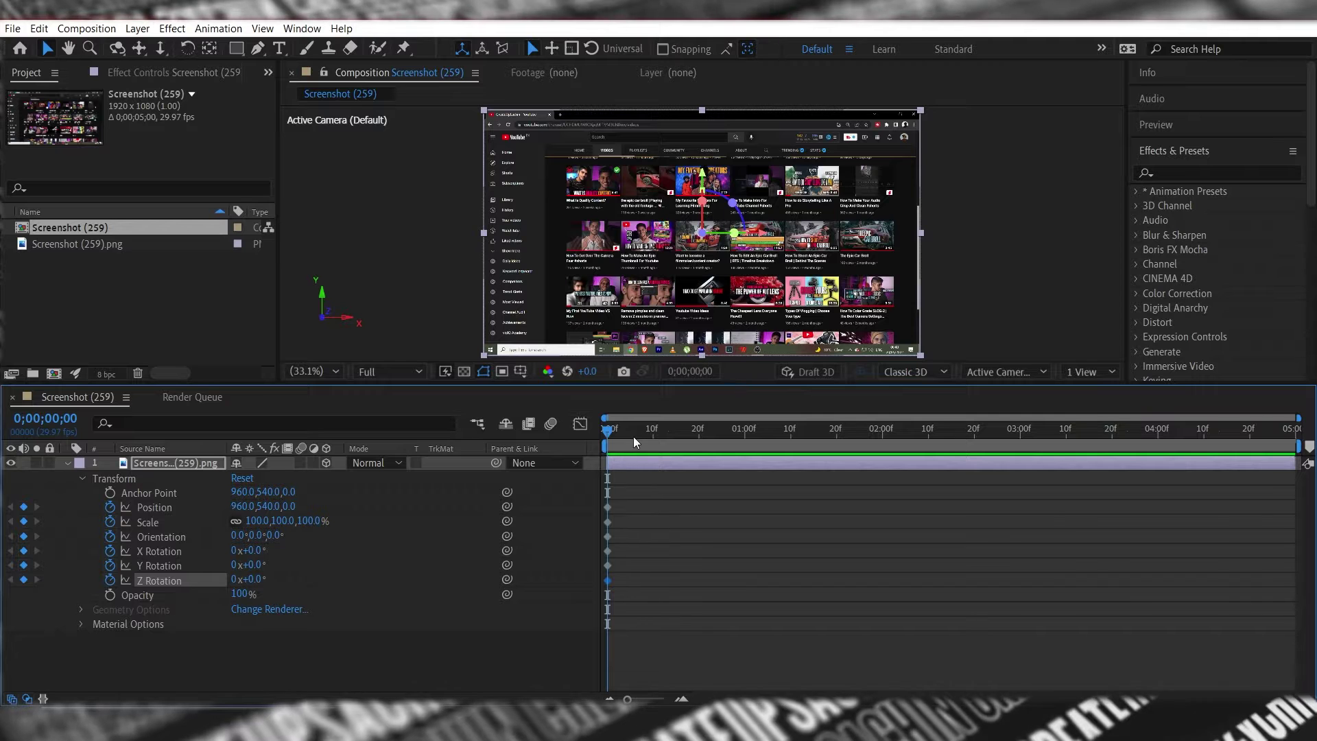
- At frame 10, set Scale 223%, Position 1376,465, X Rotation -11° and Y Rotation 4°
{"action": "left_click_drag", "start_coordinate": [609, 431], "coordinate": [653, 430]}
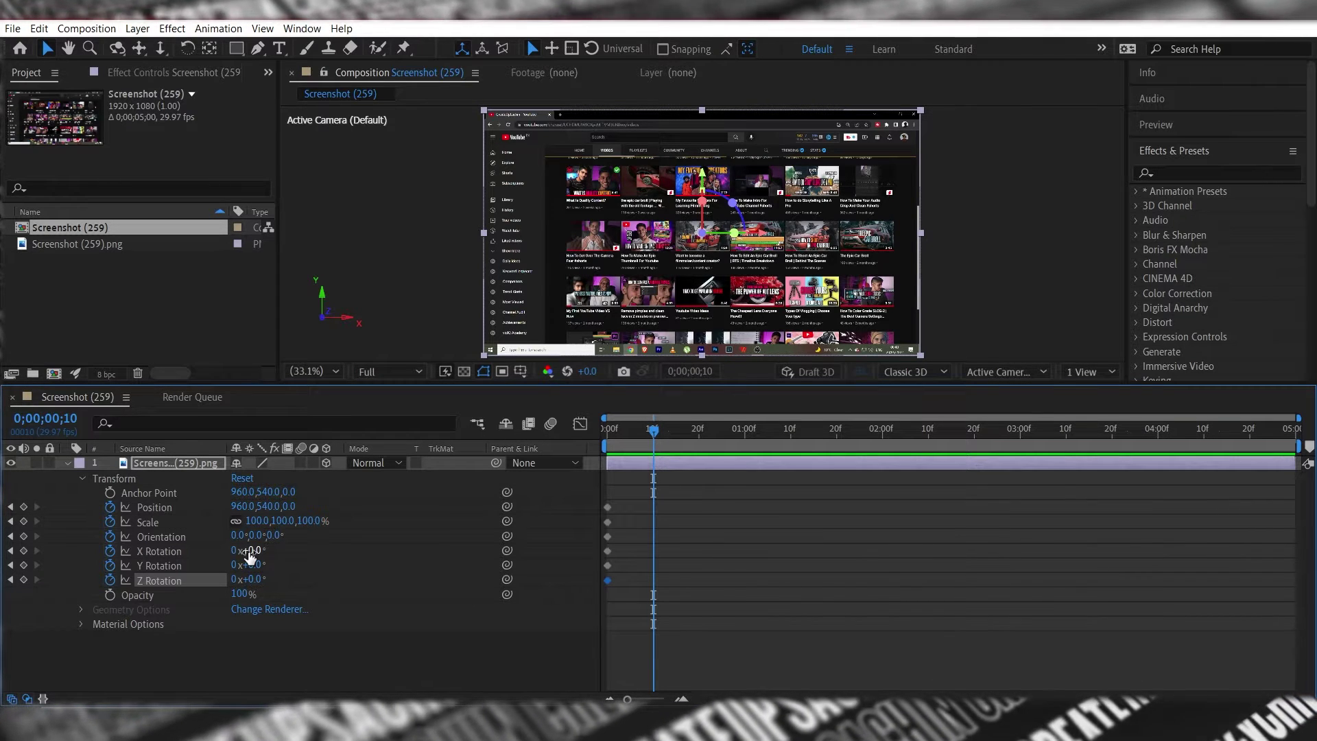
{"action": "mouse_move", "coordinate": [260, 525]}
{"action": "left_mouse_down"}
{"action": "mouse_move", "coordinate": [363, 532]}
{"action": "mouse_move", "coordinate": [291, 523]}
{"action": "left_mouse_up"}
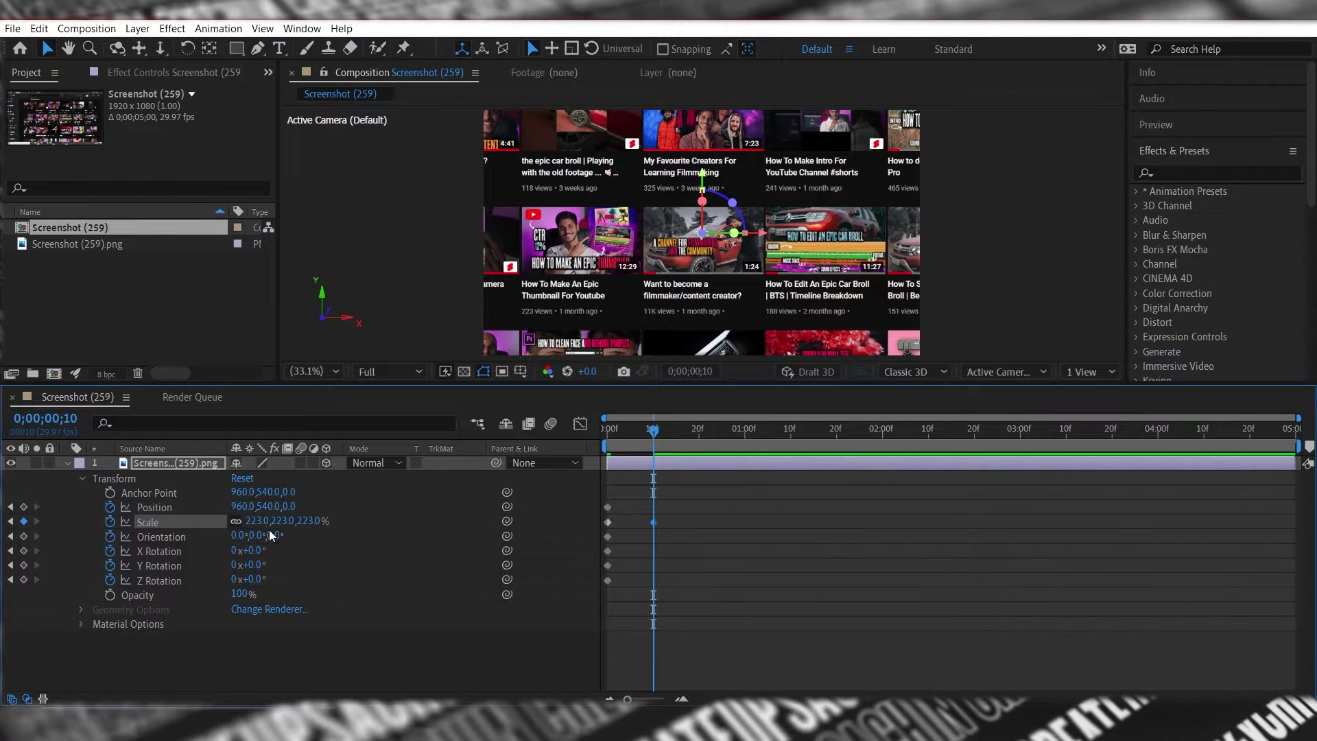
{"action": "left_click_drag", "start_coordinate": [243, 508], "coordinate": [275, 516]}
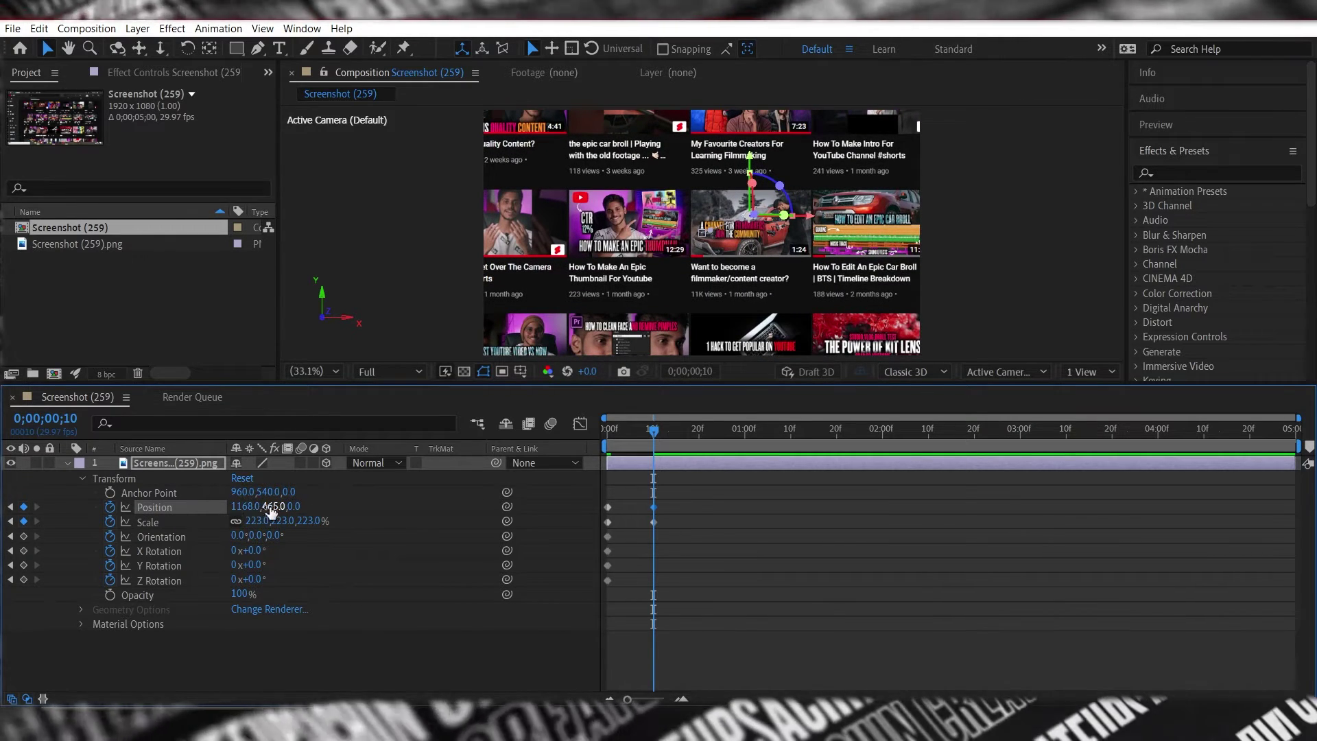
{"action": "left_click_drag", "start_coordinate": [242, 509], "coordinate": [451, 541]}
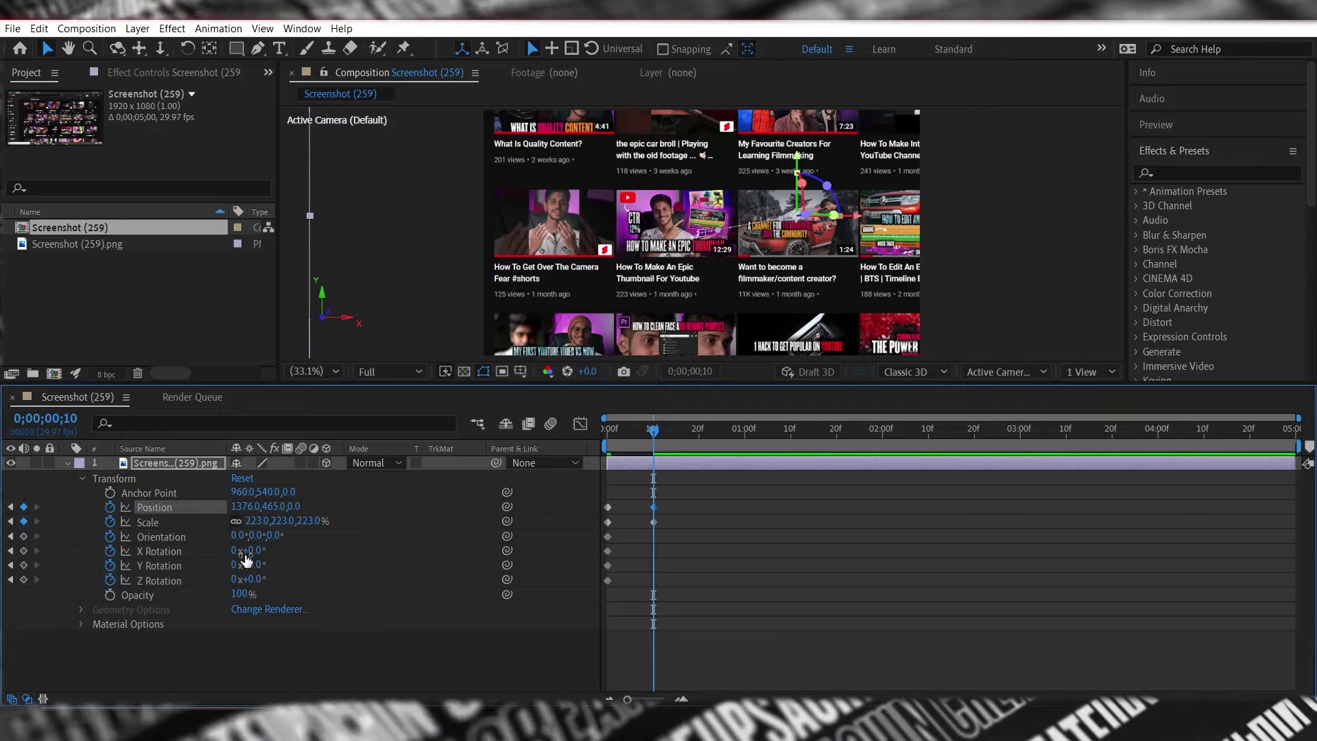
{"action": "left_click_drag", "start_coordinate": [251, 553], "coordinate": [241, 557]}
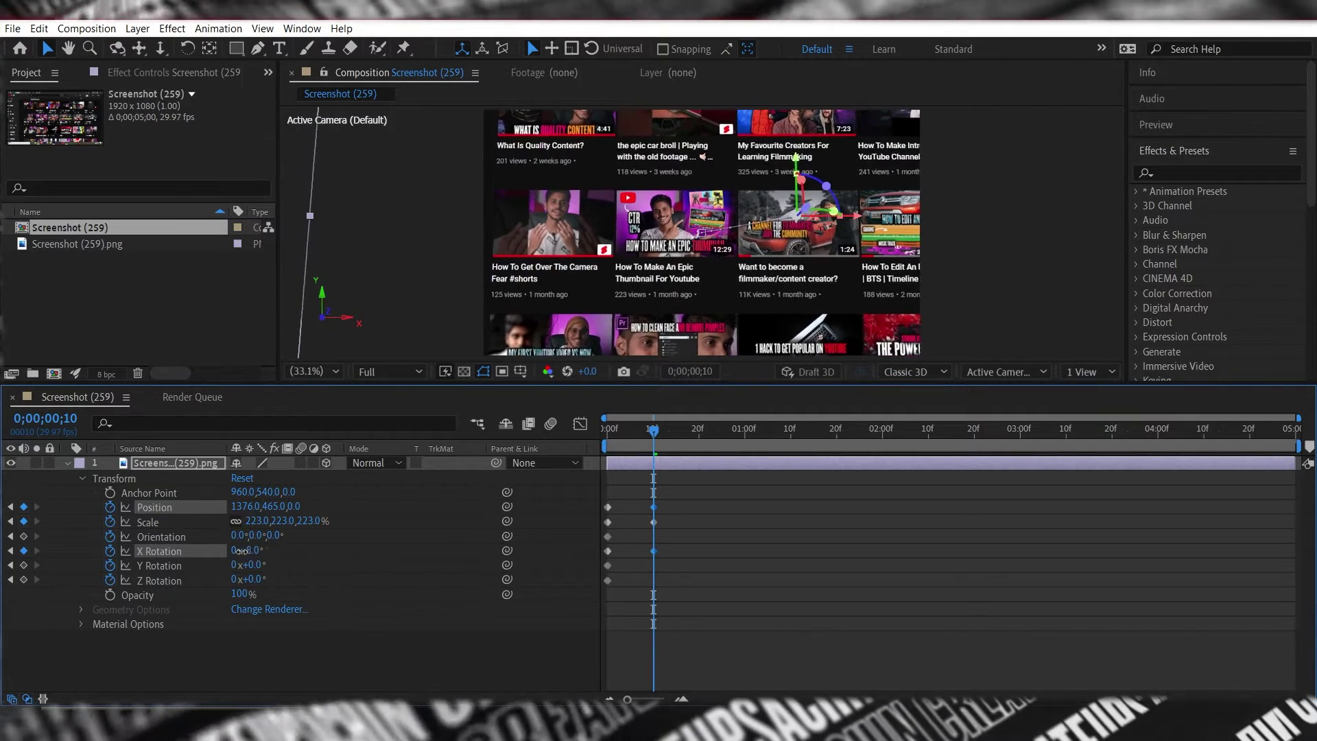
{"action": "left_click_drag", "start_coordinate": [248, 565], "coordinate": [258, 579]}
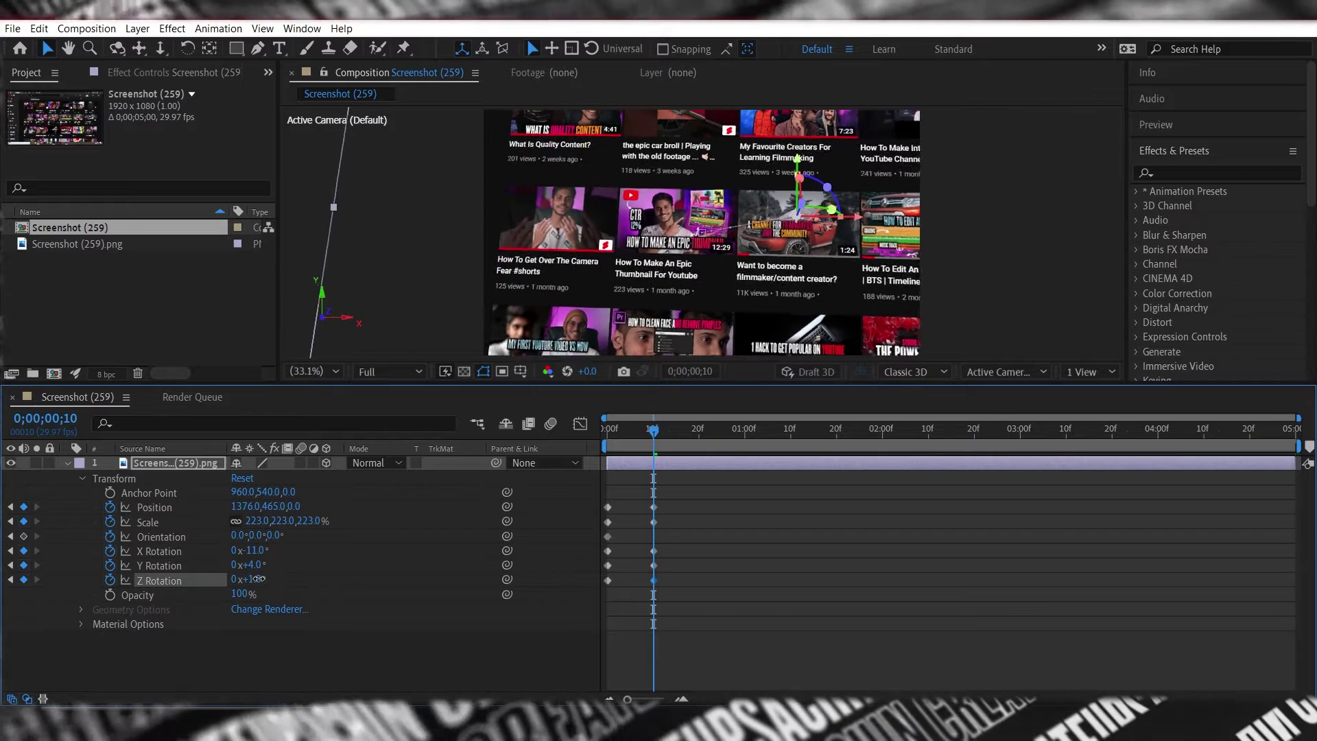
{"action": "key", "text": "Home"}
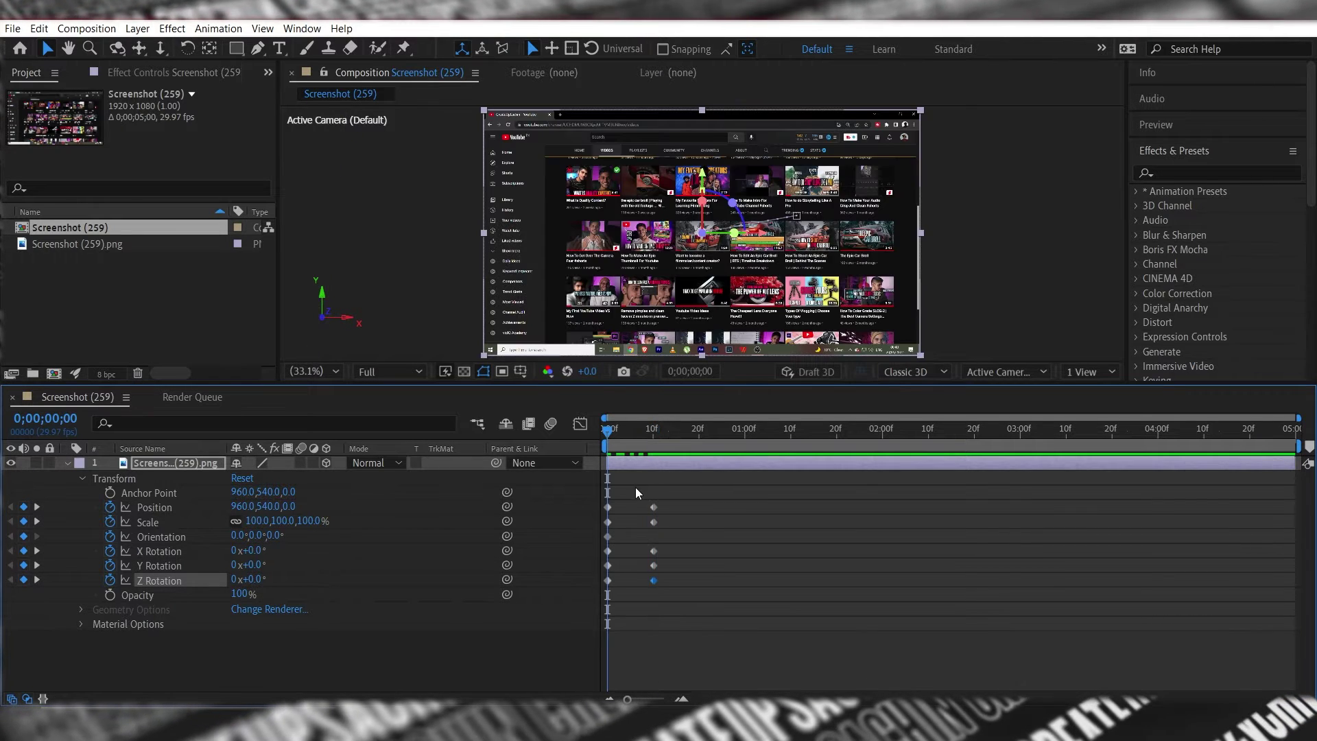
{"action": "left_click_drag", "start_coordinate": [638, 502], "coordinate": [675, 587]}
{"action": "left_click", "coordinate": [676, 600]}
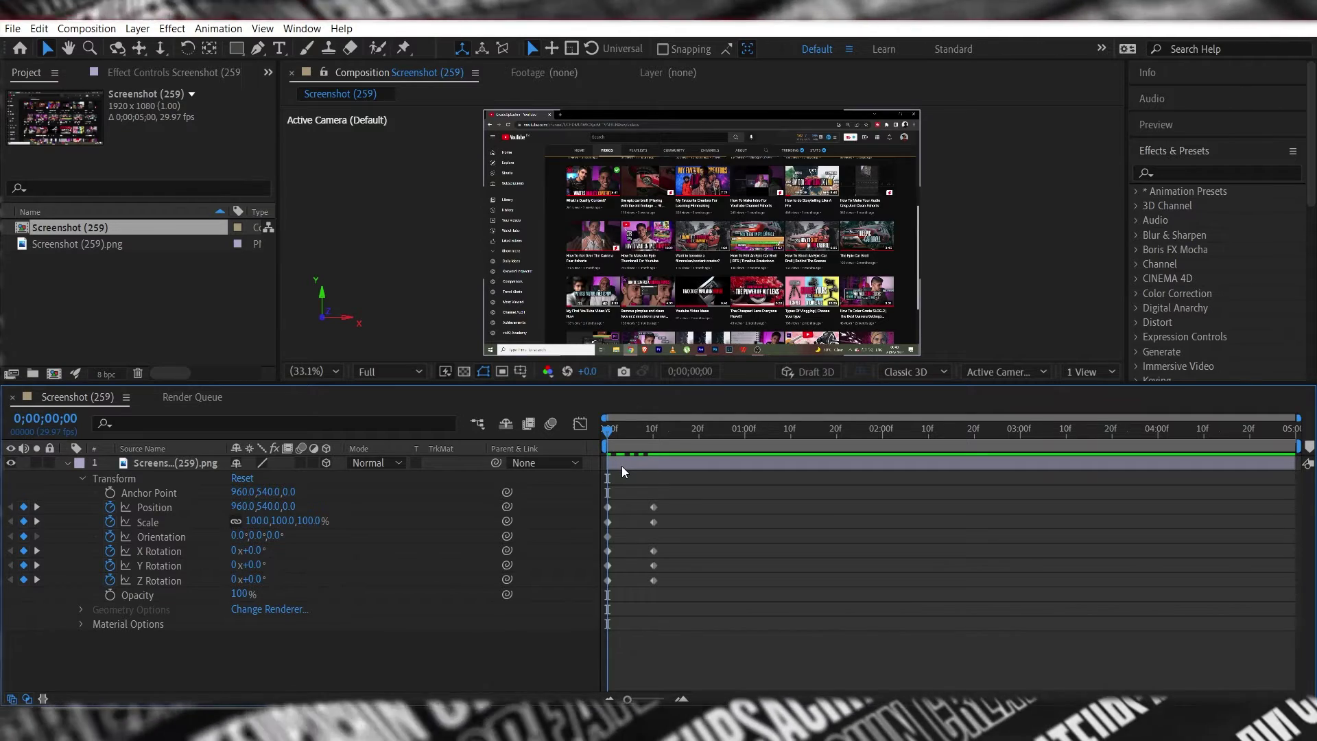
{"action": "key", "text": "space"}
{"action": "key", "text": "space"}
{"action": "key", "text": "space"}
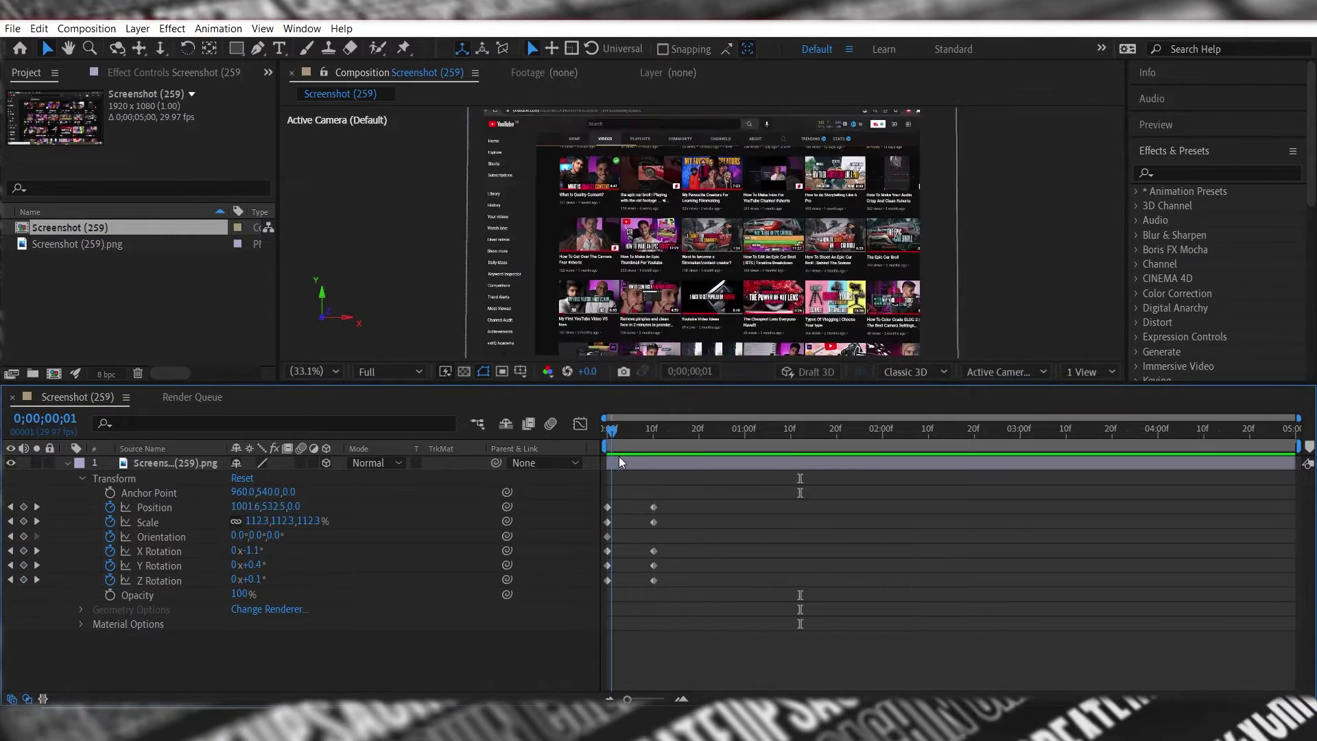
{"action": "key", "text": "space"}
{"action": "left_click_drag", "start_coordinate": [673, 460], "coordinate": [693, 461]}
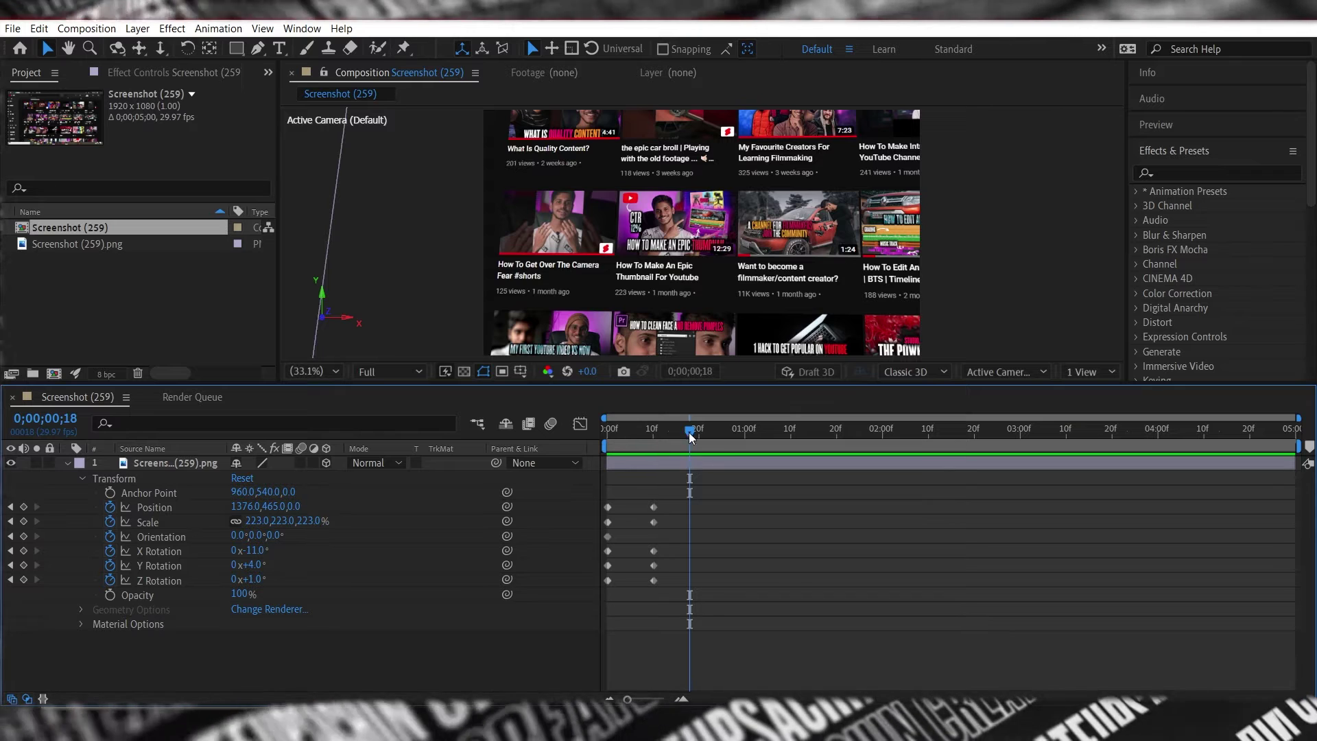
{"action": "left_click_drag", "start_coordinate": [689, 439], "coordinate": [655, 442]}
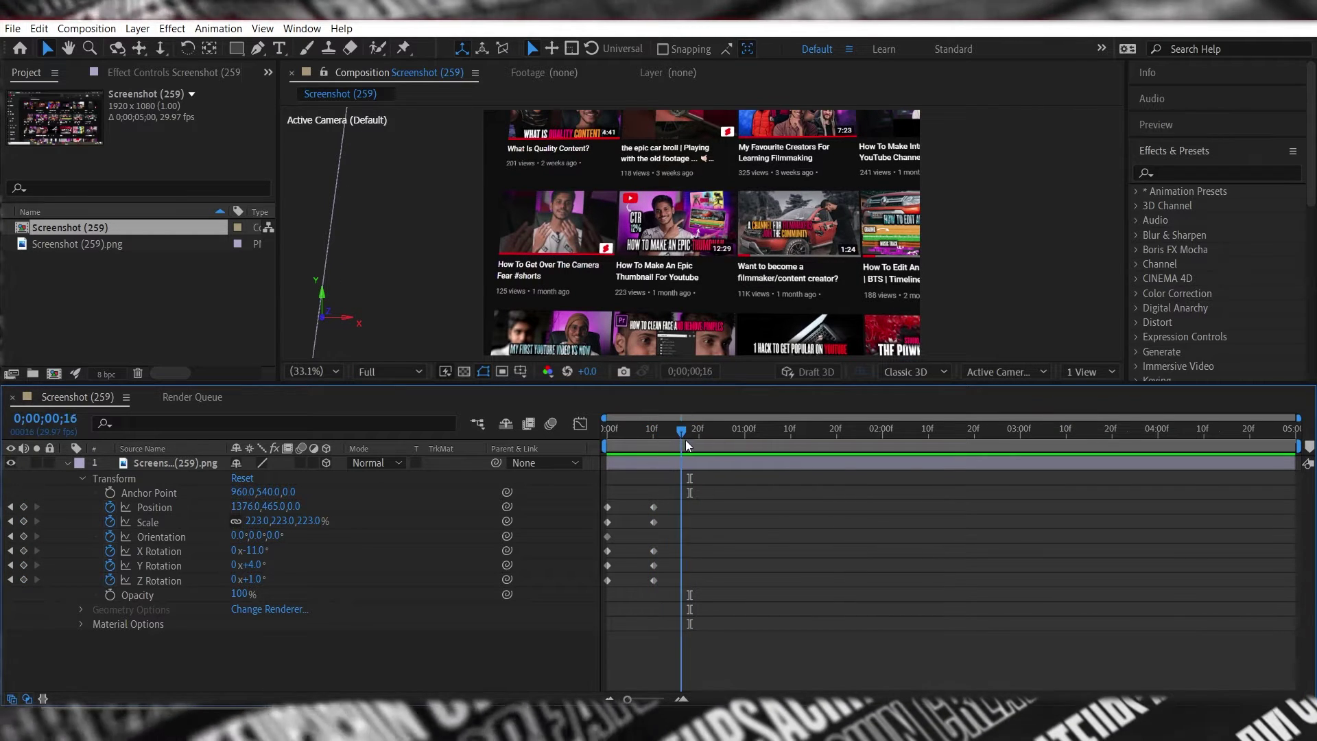
{"action": "left_click_drag", "start_coordinate": [714, 443], "coordinate": [742, 440]}
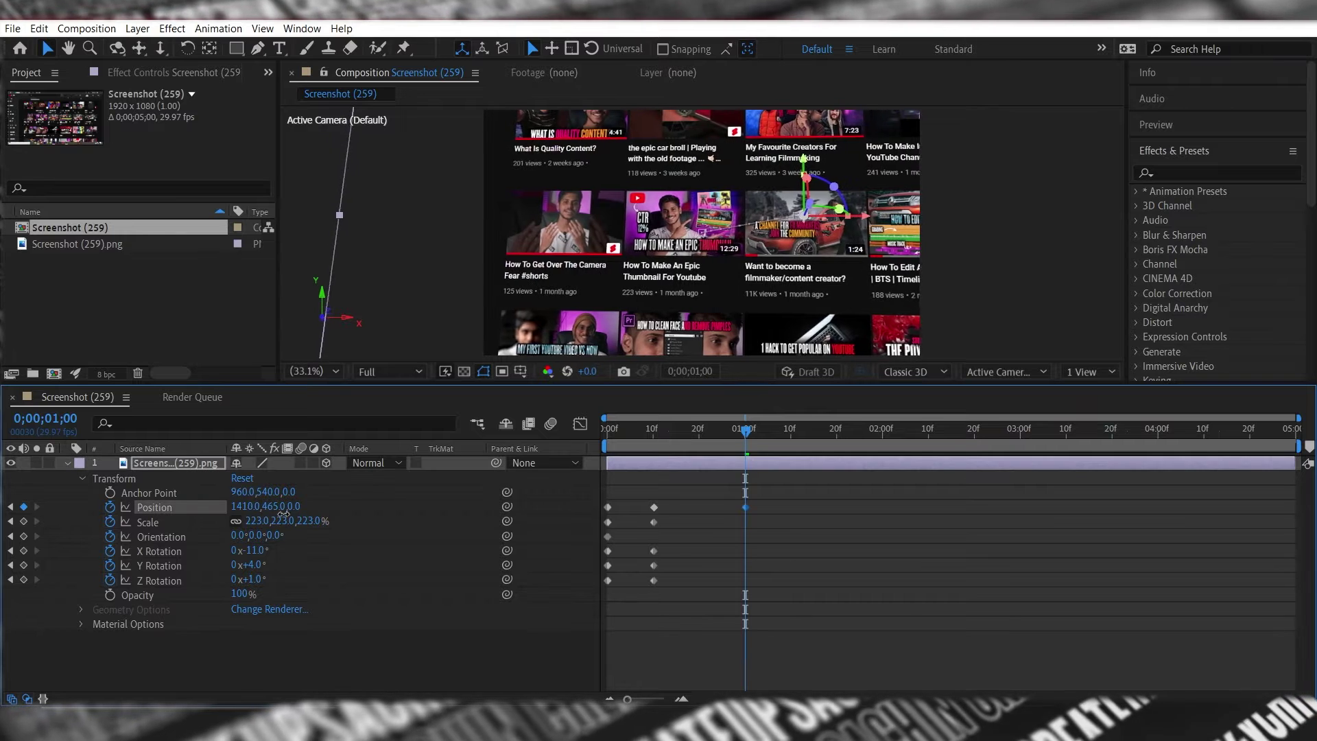
- At one second, set Position 1543,460, Scale 271%, and rotation X -5°, Y -6°, Z -1°
{"action": "left_click_drag", "start_coordinate": [248, 507], "coordinate": [268, 549]}
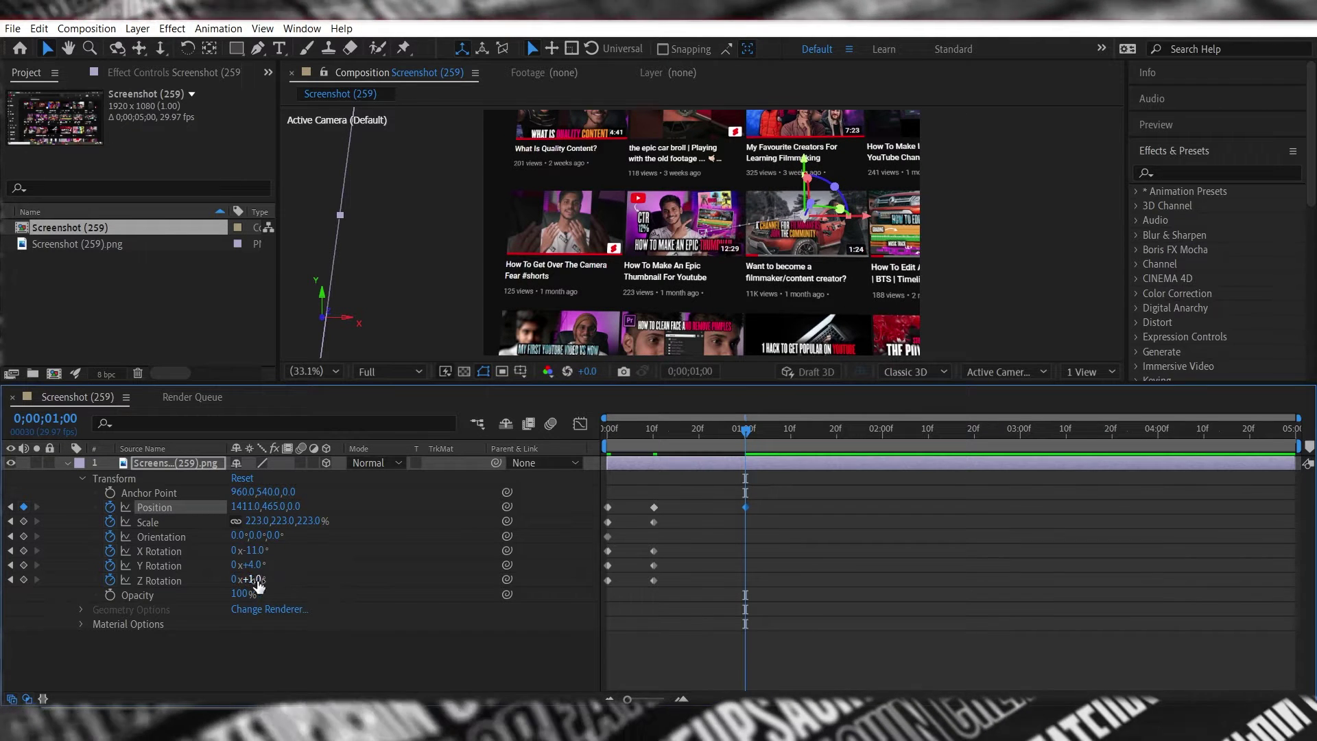
{"action": "left_click_drag", "start_coordinate": [255, 552], "coordinate": [259, 570]}
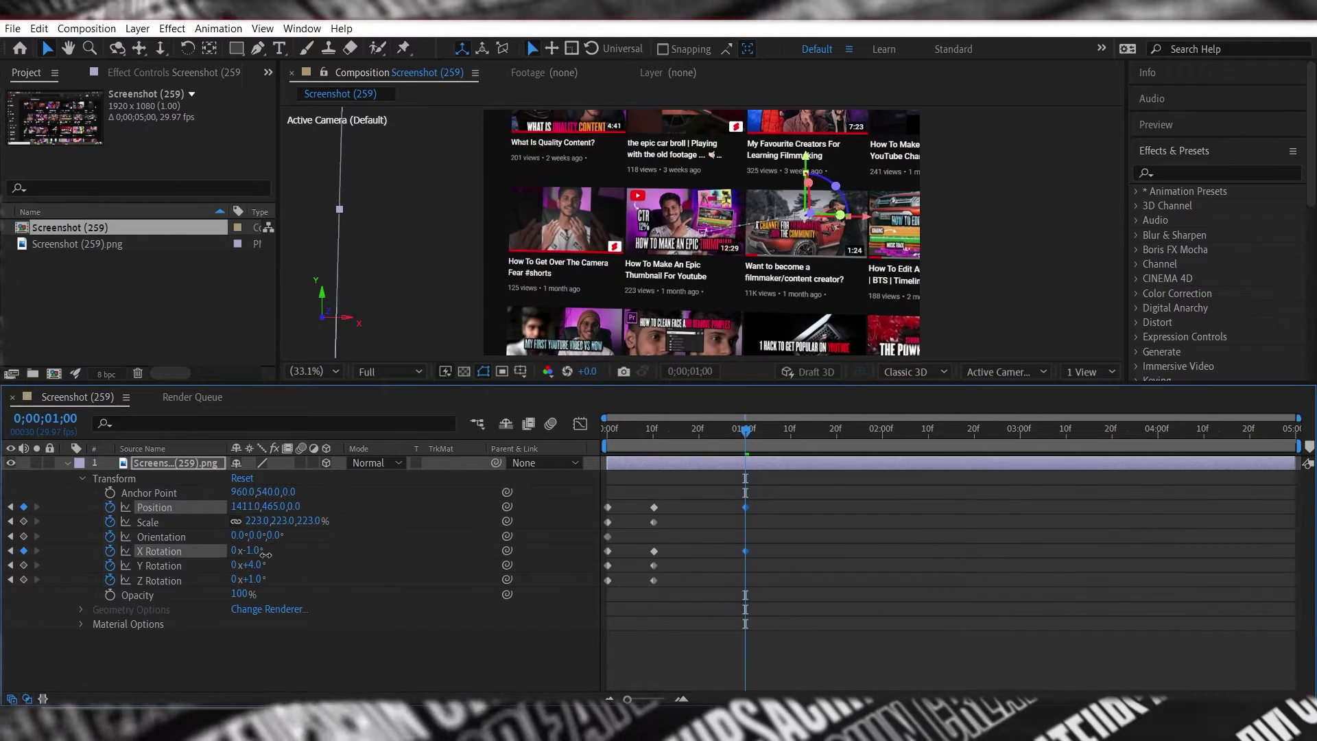
{"action": "left_click_drag", "start_coordinate": [259, 565], "coordinate": [247, 568]}
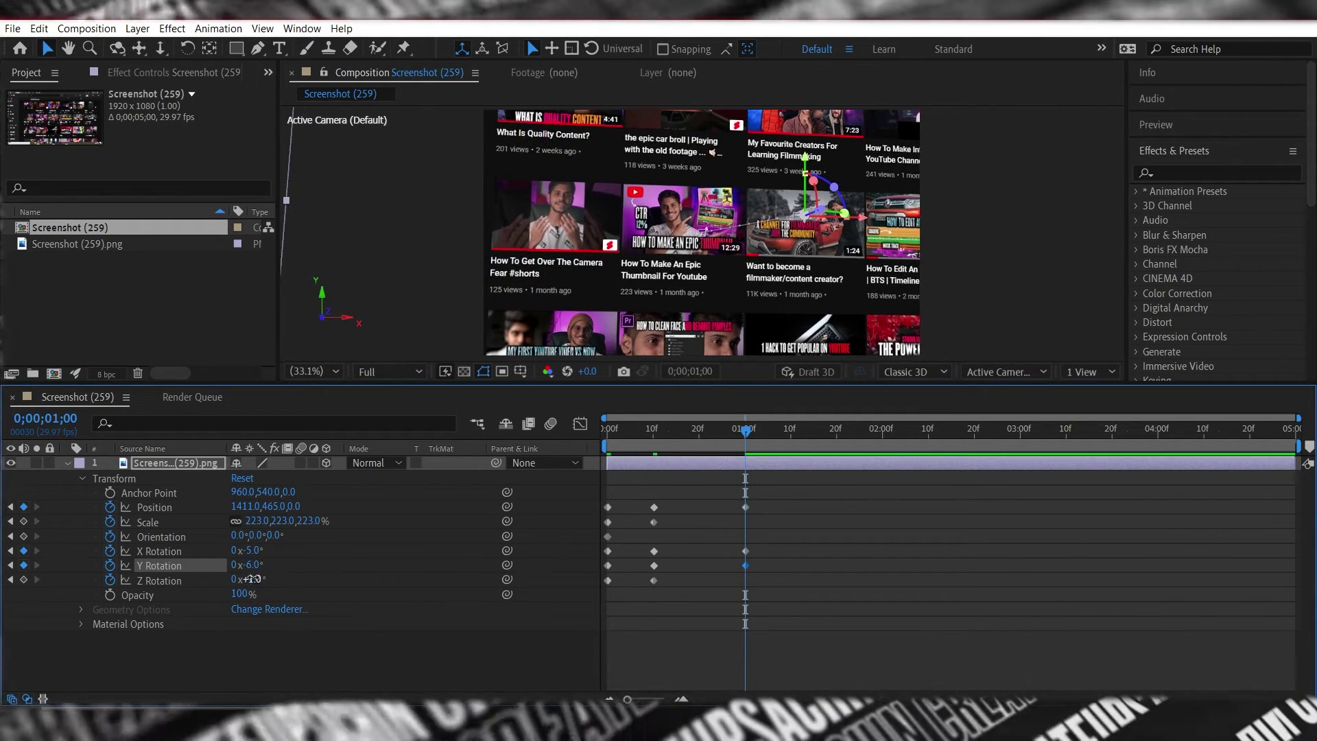
{"action": "left_click_drag", "start_coordinate": [248, 578], "coordinate": [247, 576]}
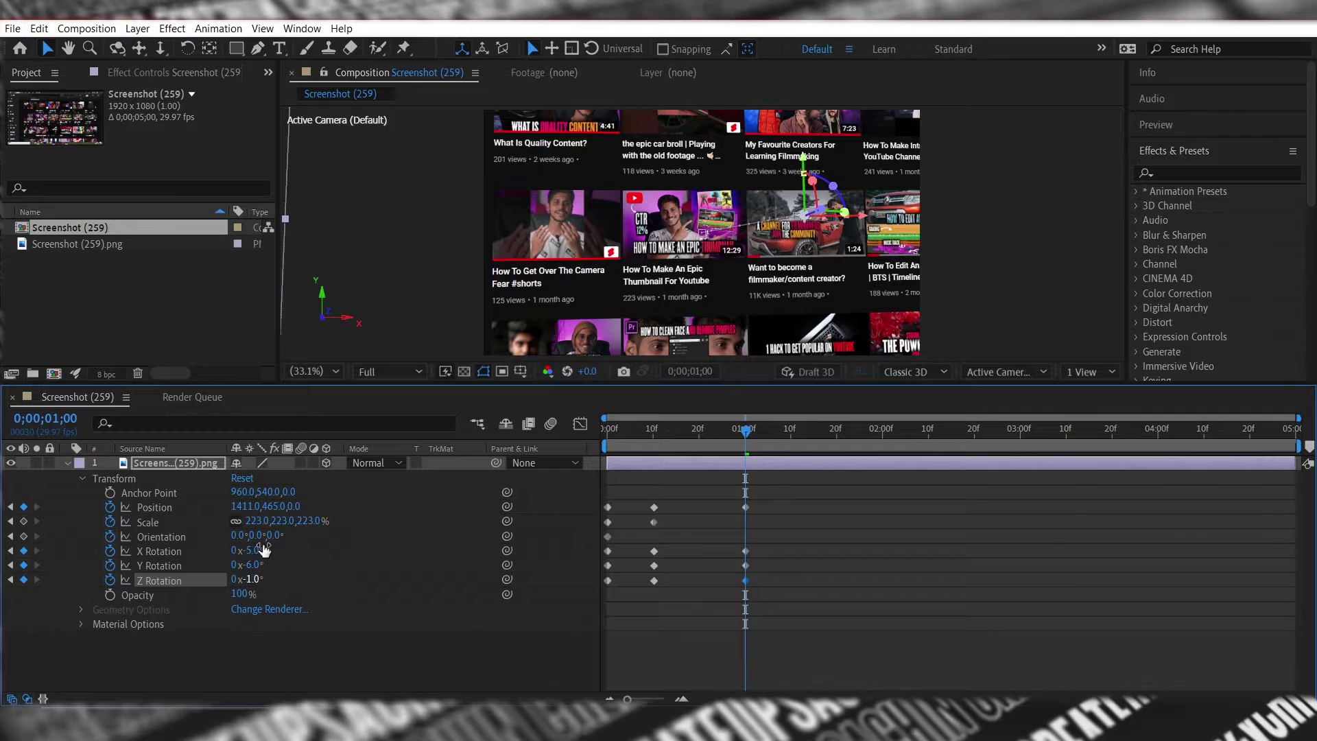
{"action": "mouse_move", "coordinate": [255, 521]}
{"action": "left_mouse_down"}
{"action": "mouse_move", "coordinate": [268, 508]}
{"action": "mouse_move", "coordinate": [761, 438]}
{"action": "mouse_move", "coordinate": [608, 432]}
{"action": "left_mouse_up"}
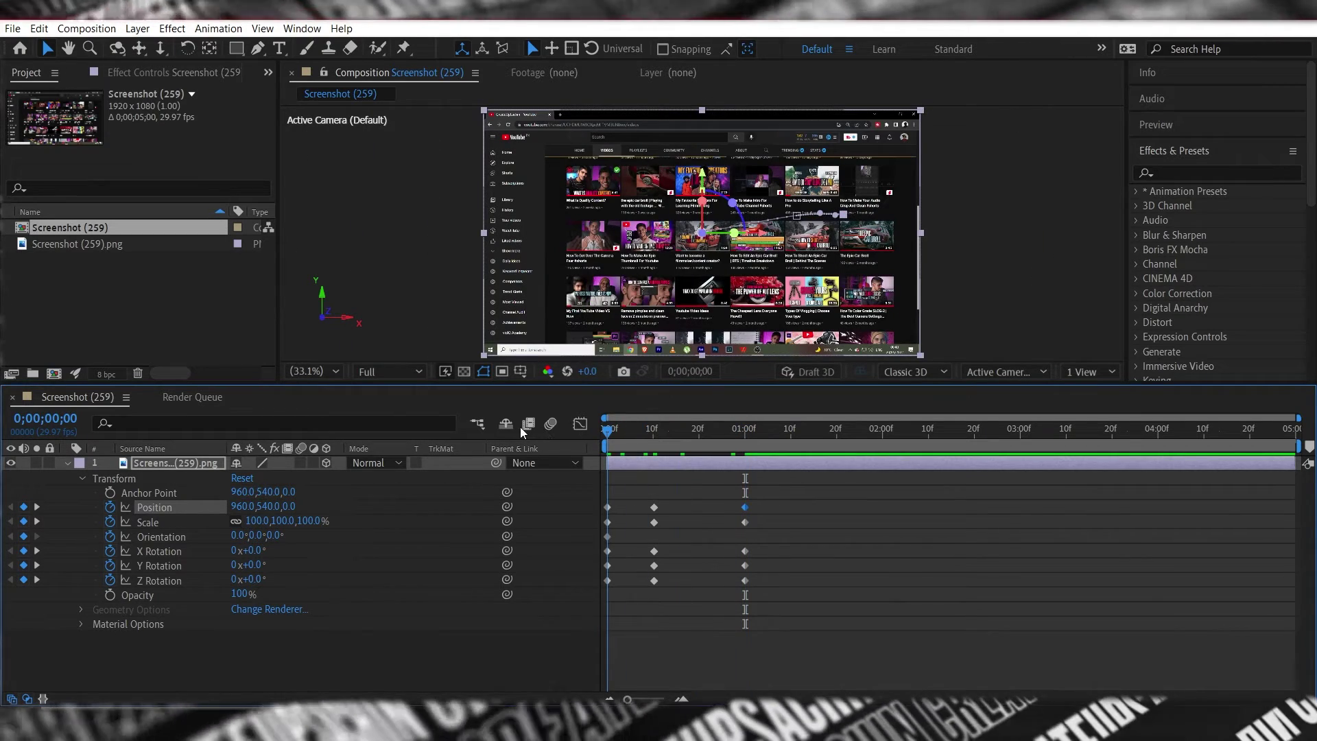
- Preview the zoom-in, then deselect the keyframes and layer
{"action": "key", "text": "space"}
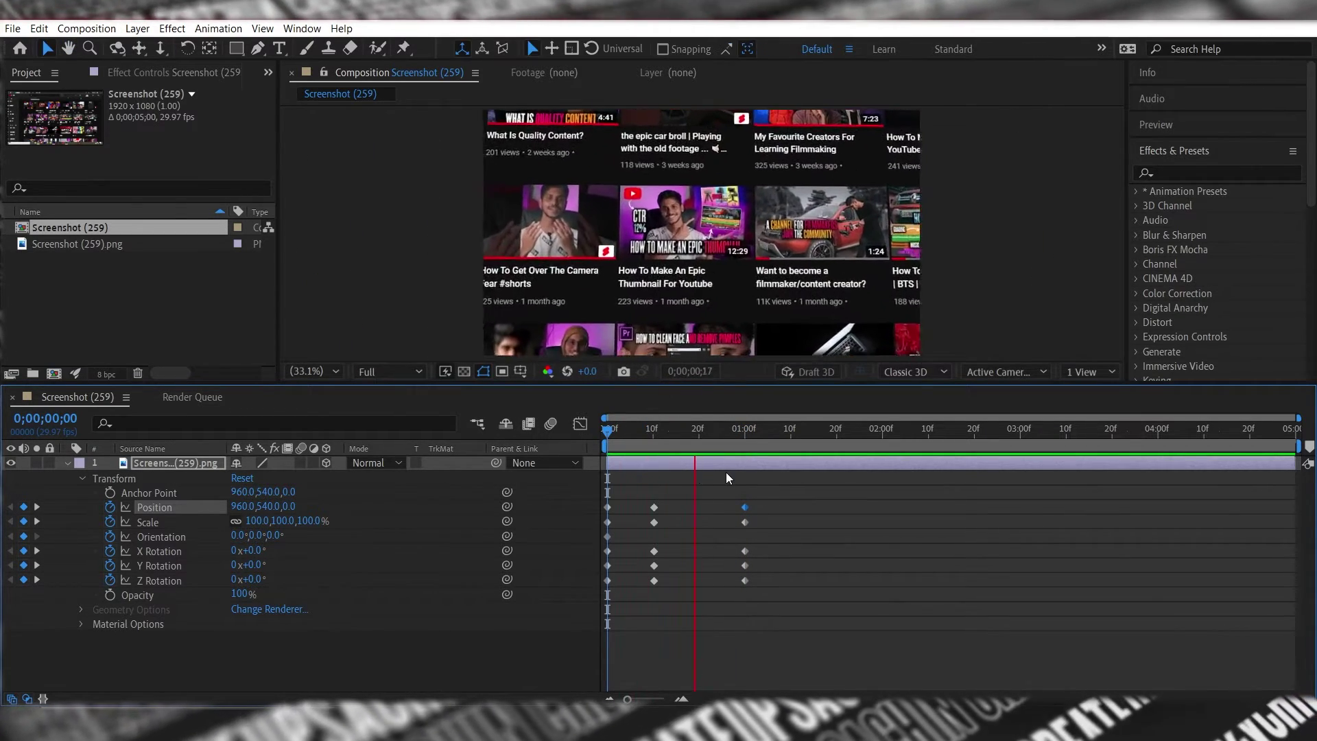
{"action": "key", "text": "space"}
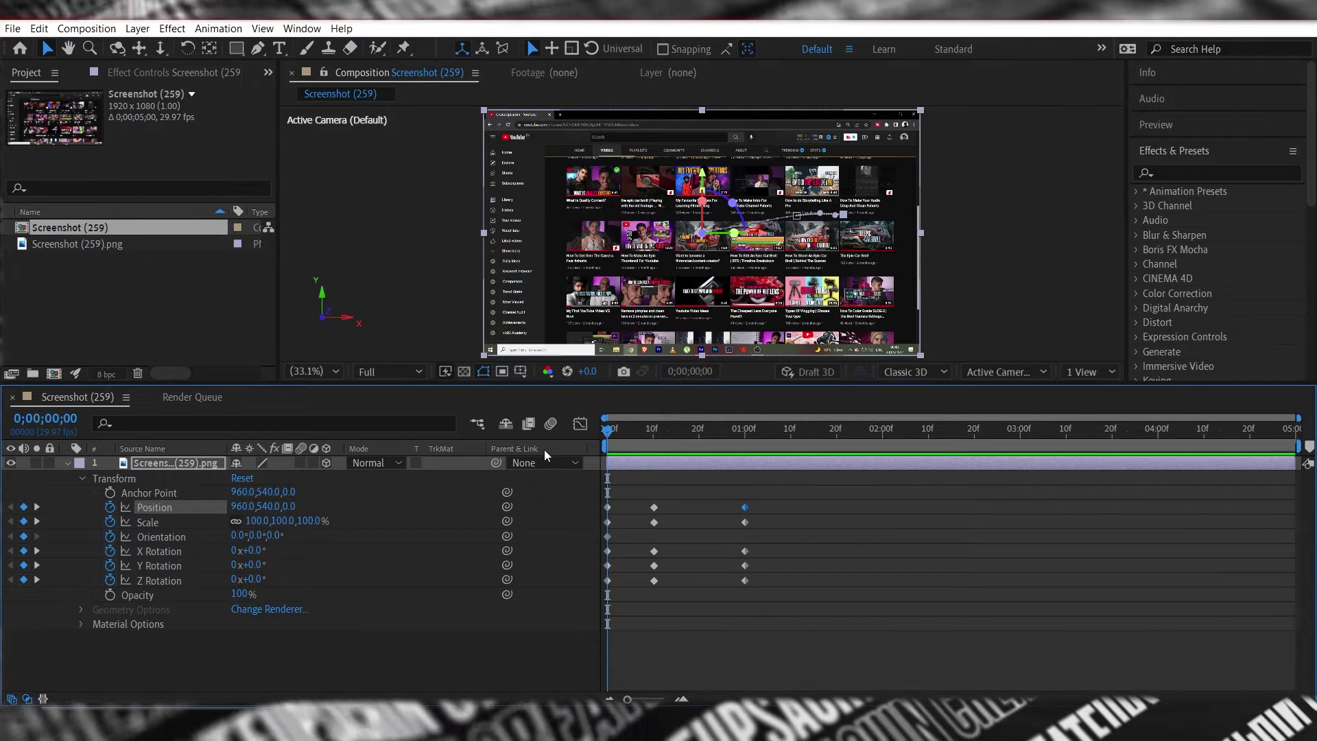
{"action": "mouse_move", "coordinate": [712, 496]}
{"action": "left_mouse_down"}
{"action": "mouse_move", "coordinate": [768, 575]}
{"action": "mouse_move", "coordinate": [766, 604]}
{"action": "left_mouse_up"}
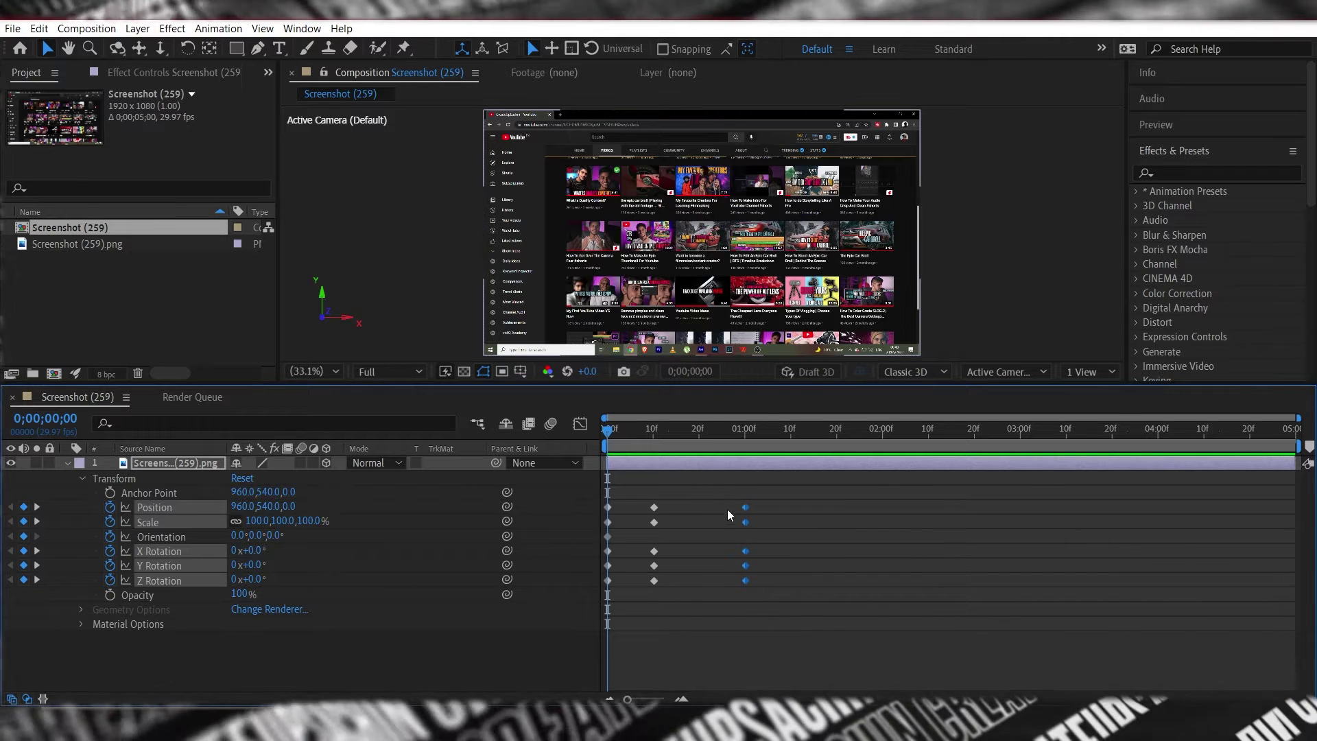
- Shift the one-second keyframes to about 01:15, preview, then move to 01:25
{"action": "left_click_drag", "start_coordinate": [751, 581], "coordinate": [813, 583]}
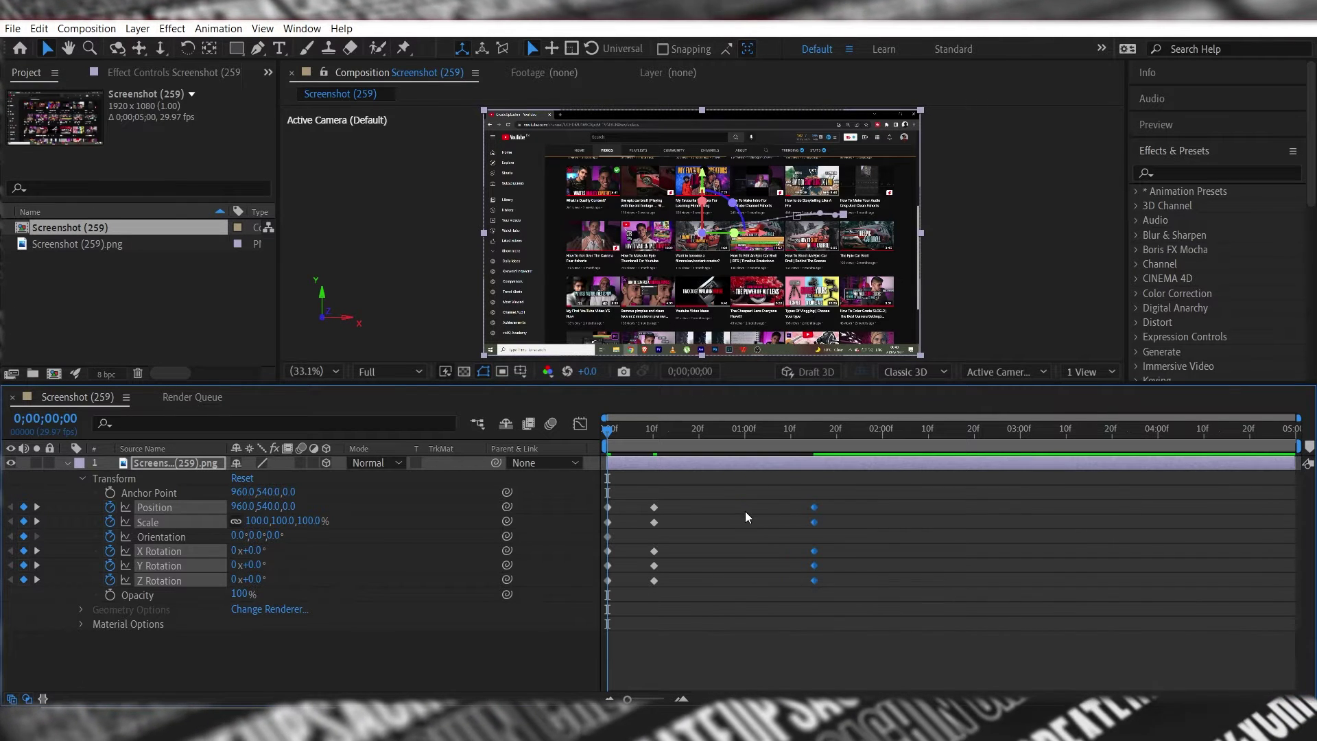
{"action": "key", "text": "space"}
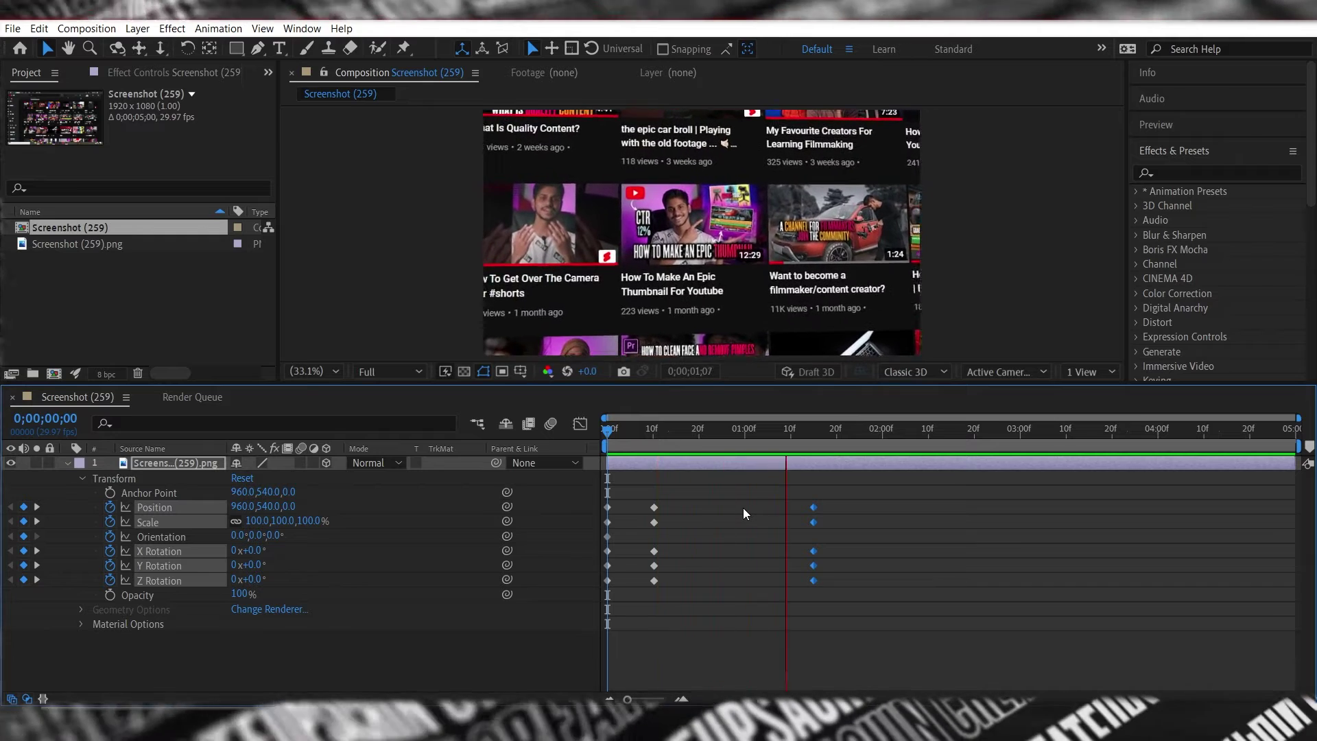
{"action": "key", "text": "space"}
{"action": "left_click_drag", "start_coordinate": [813, 449], "coordinate": [859, 451]}
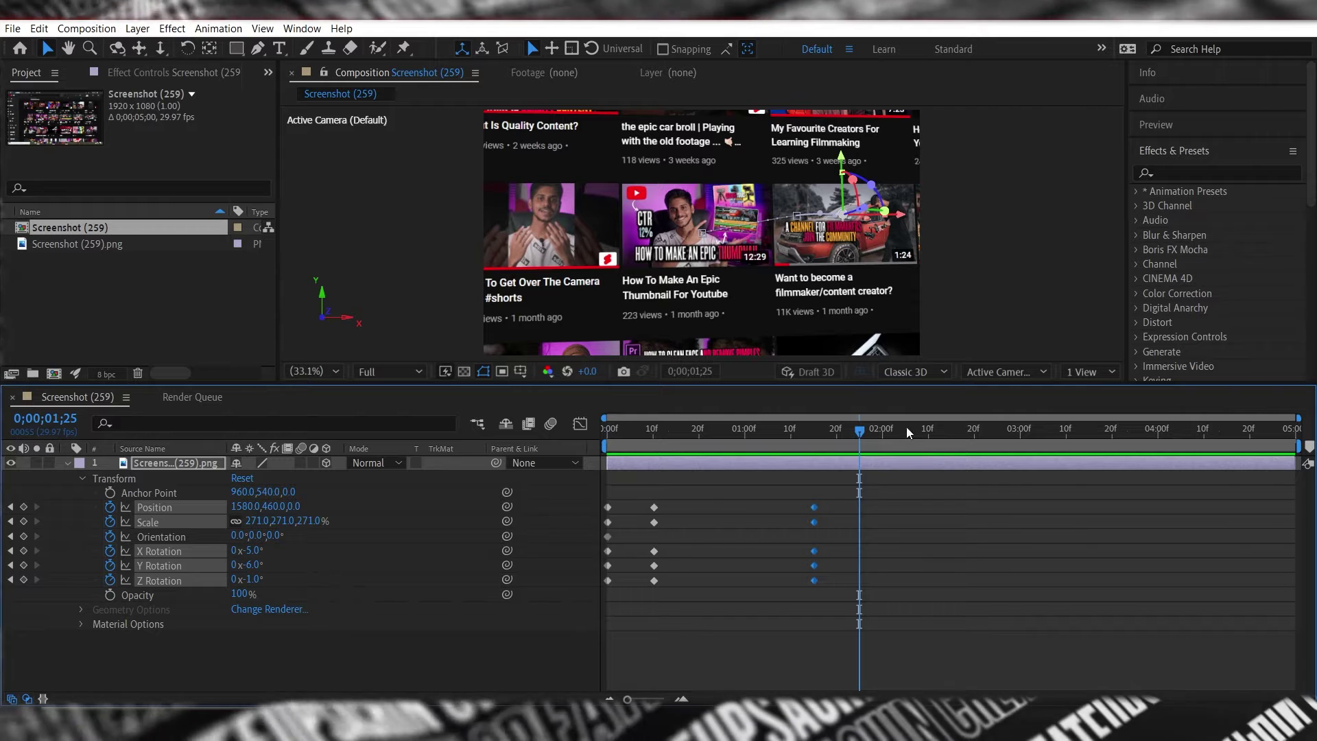
- At 01:25, set Position 1012,1138, Scale 222%, and rotation X 6°, Y -16°, Z 3°
{"action": "left_click", "coordinate": [828, 446]}
{"action": "left_click_drag", "start_coordinate": [826, 446], "coordinate": [859, 446]}
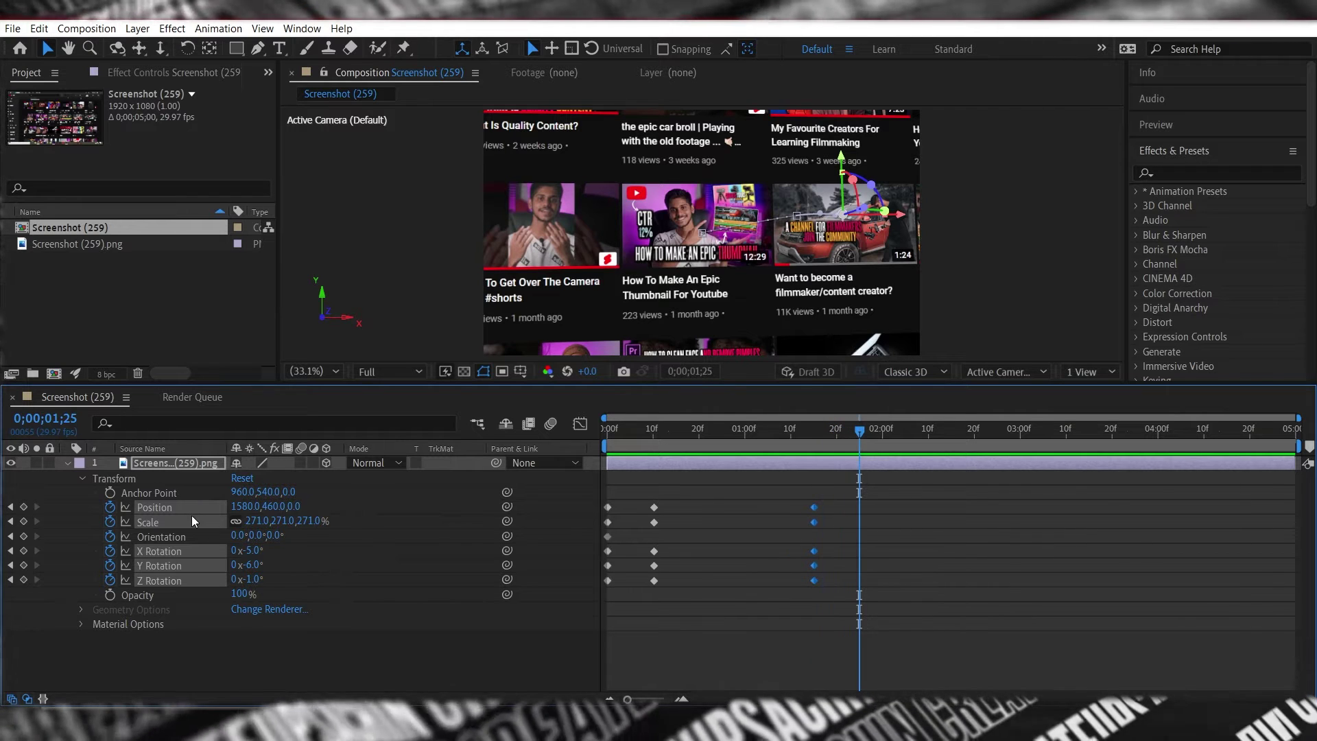
{"action": "mouse_move", "coordinate": [244, 506]}
{"action": "left_mouse_down"}
{"action": "mouse_move", "coordinate": [701, 653]}
{"action": "mouse_move", "coordinate": [574, 660]}
{"action": "left_mouse_up"}
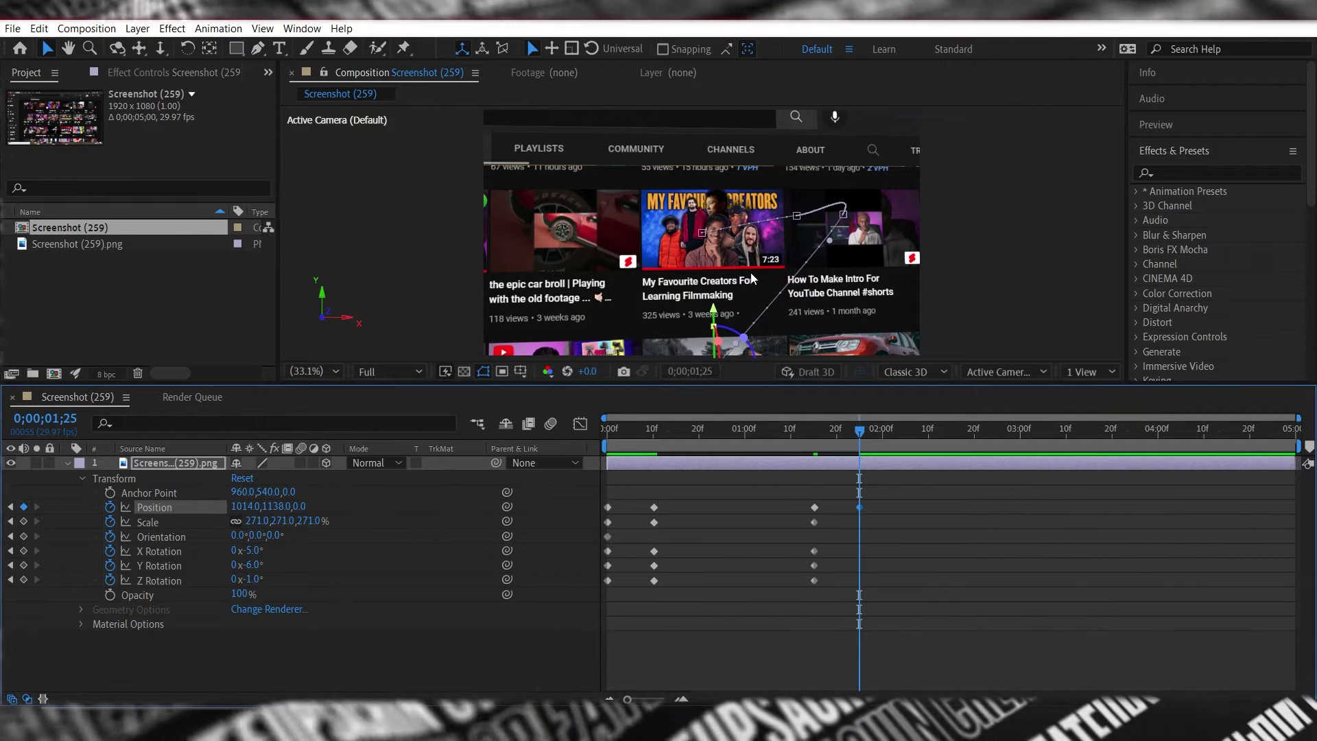
{"action": "left_click_drag", "start_coordinate": [251, 506], "coordinate": [247, 506]}
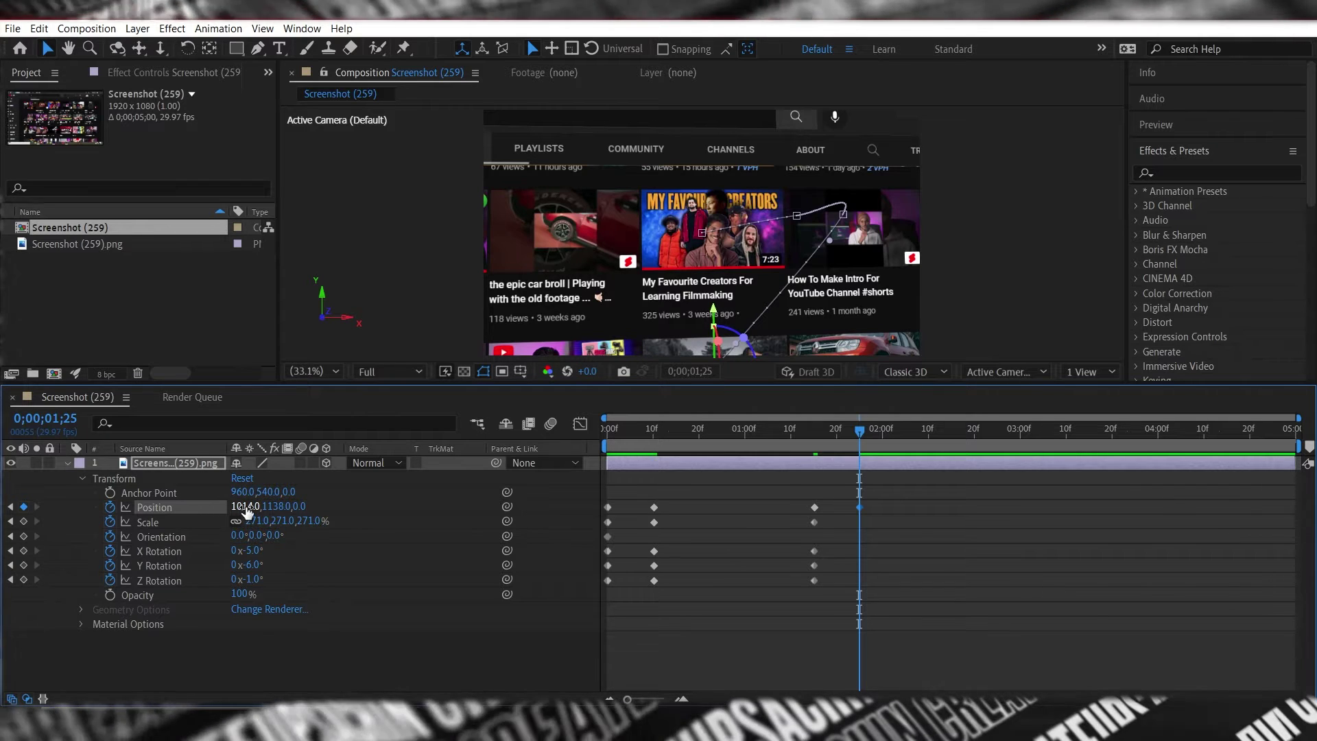
{"action": "mouse_move", "coordinate": [249, 551]}
{"action": "left_mouse_down"}
{"action": "mouse_move", "coordinate": [265, 551]}
{"action": "mouse_move", "coordinate": [239, 564]}
{"action": "mouse_move", "coordinate": [254, 578]}
{"action": "left_mouse_up"}
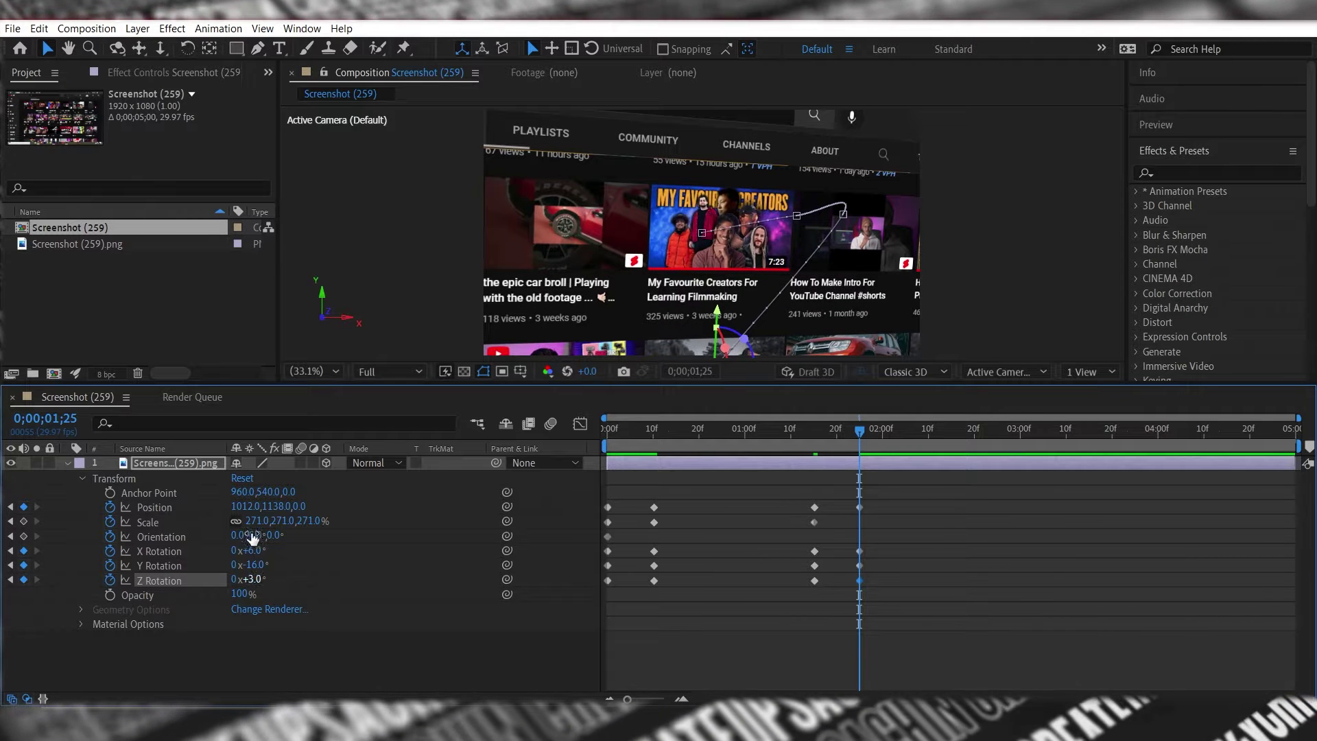
{"action": "left_click_drag", "start_coordinate": [269, 519], "coordinate": [238, 522]}
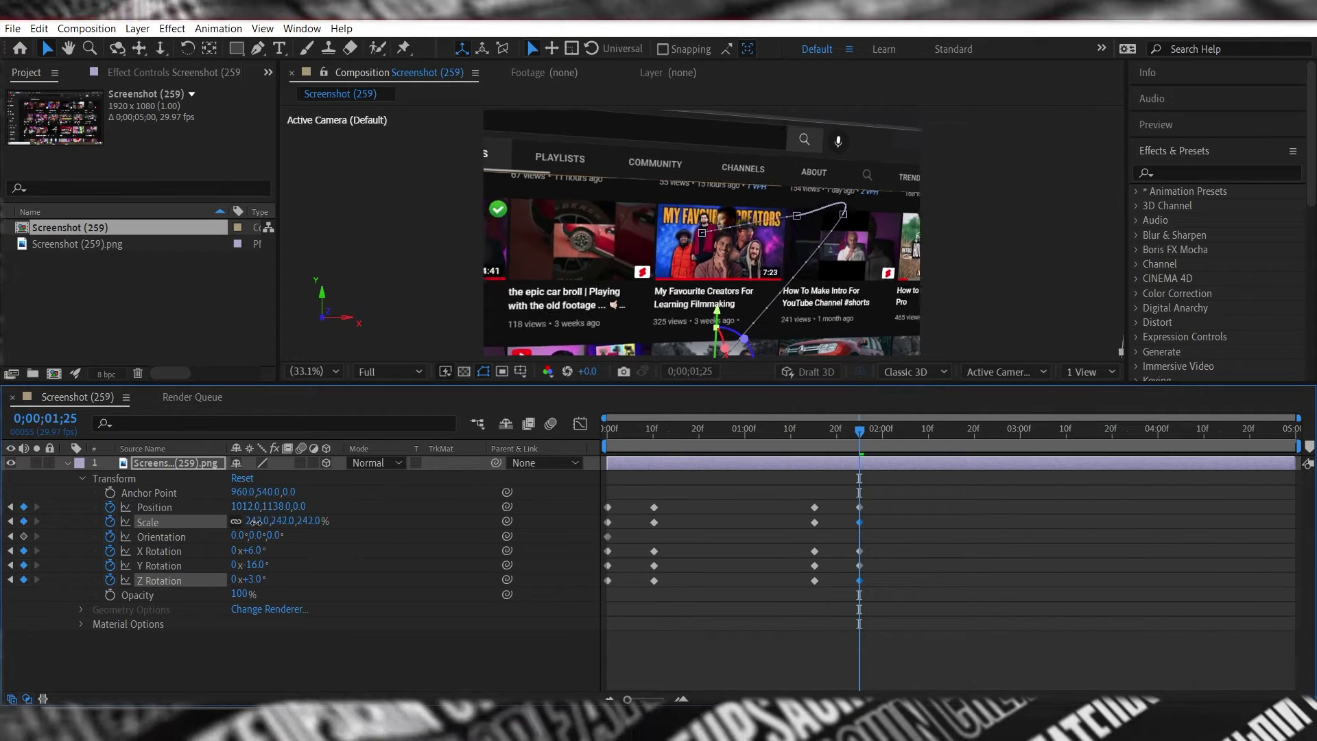
{"action": "left_click_drag", "start_coordinate": [861, 431], "coordinate": [524, 462]}
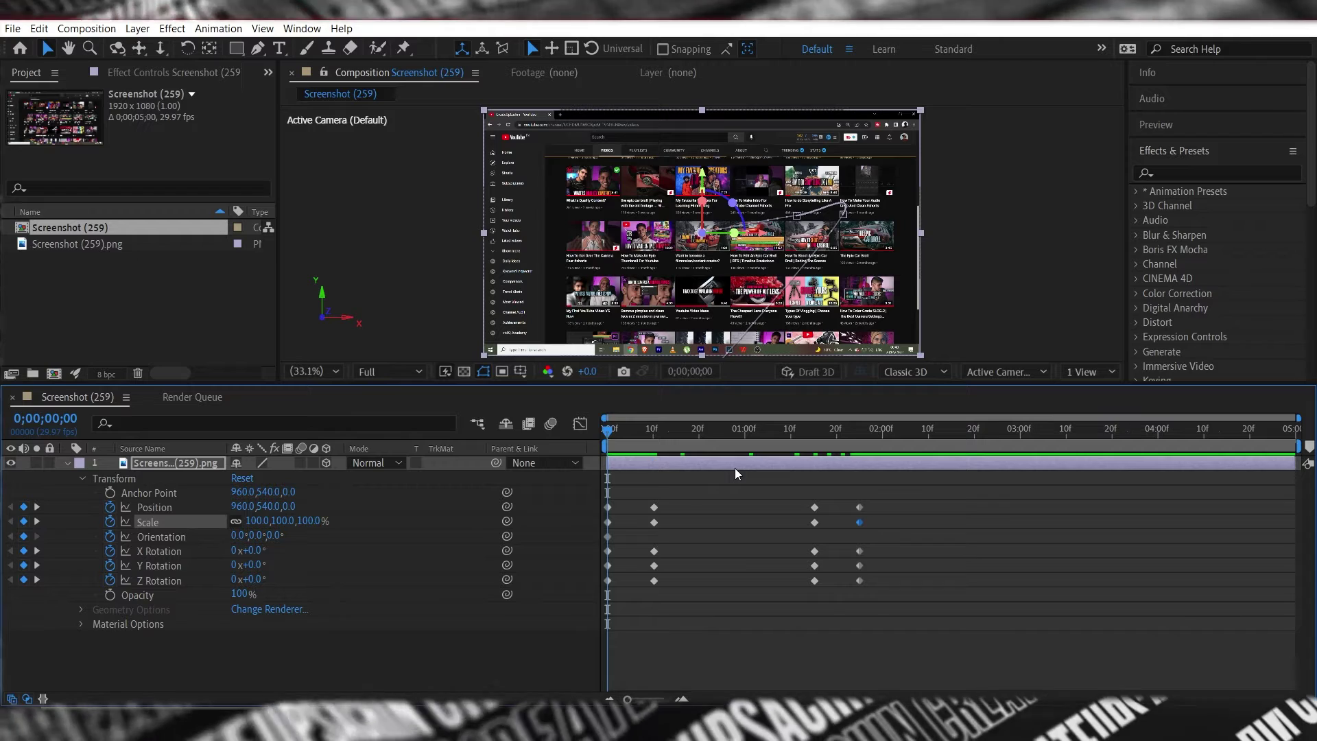
- Preview the animation so far, then move the playhead to about 02:27
{"action": "key", "text": "space"}
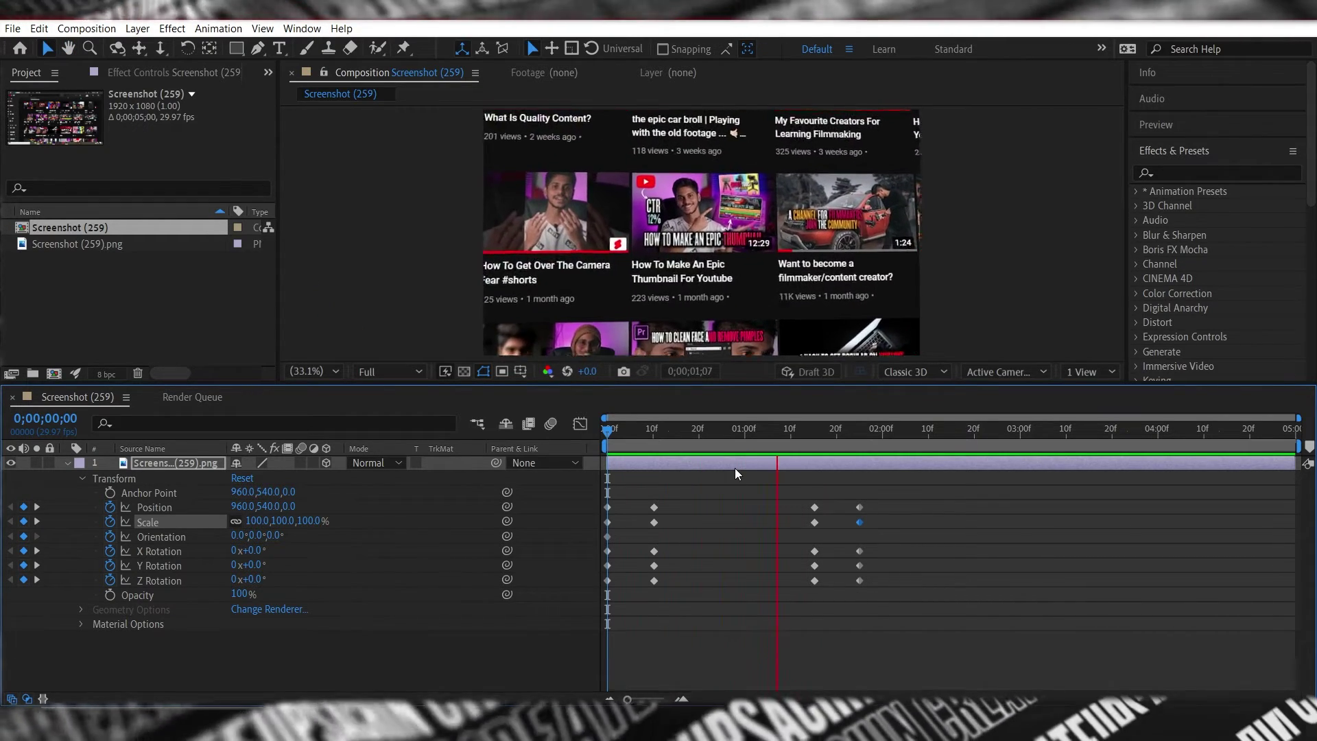
{"action": "left_click_drag", "start_coordinate": [791, 446], "coordinate": [1007, 481]}
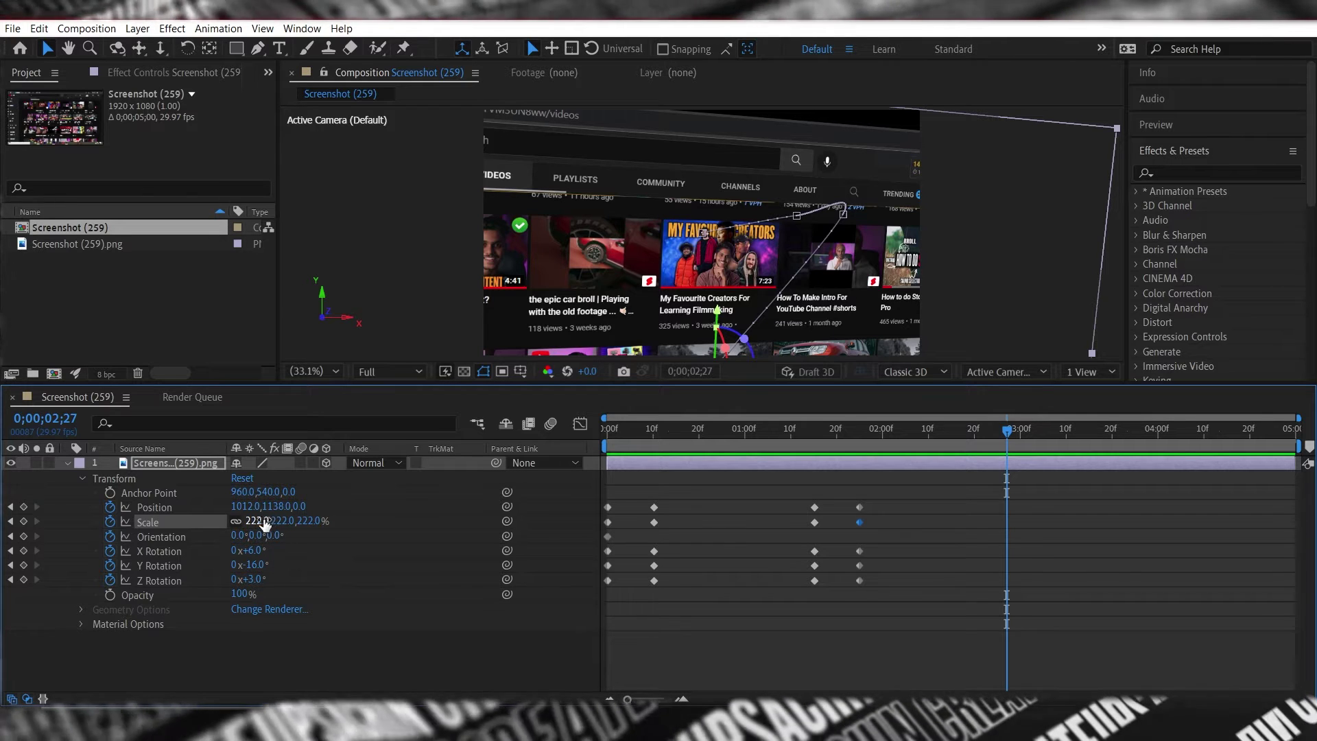
- At 02:27, set Scale 317%, Position 1012,1262, rotation X -8°, Y 4°, Z 2°, then return to 0
{"action": "mouse_move", "coordinate": [267, 523]}
{"action": "left_mouse_down"}
{"action": "mouse_move", "coordinate": [297, 524]}
{"action": "mouse_move", "coordinate": [264, 551]}
{"action": "mouse_move", "coordinate": [279, 568]}
{"action": "left_mouse_up"}
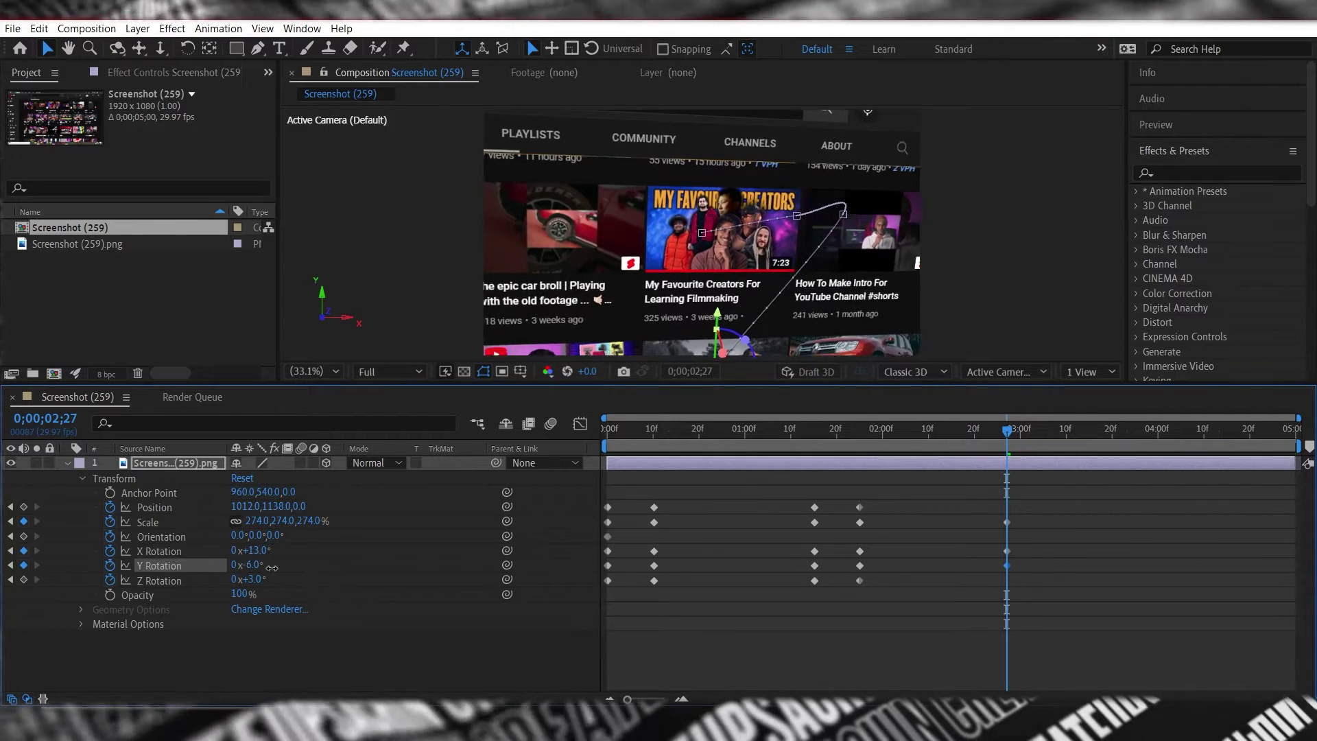
{"action": "mouse_move", "coordinate": [253, 579]}
{"action": "left_mouse_down"}
{"action": "mouse_move", "coordinate": [233, 550]}
{"action": "mouse_move", "coordinate": [280, 520]}
{"action": "mouse_move", "coordinate": [343, 515]}
{"action": "left_mouse_up"}
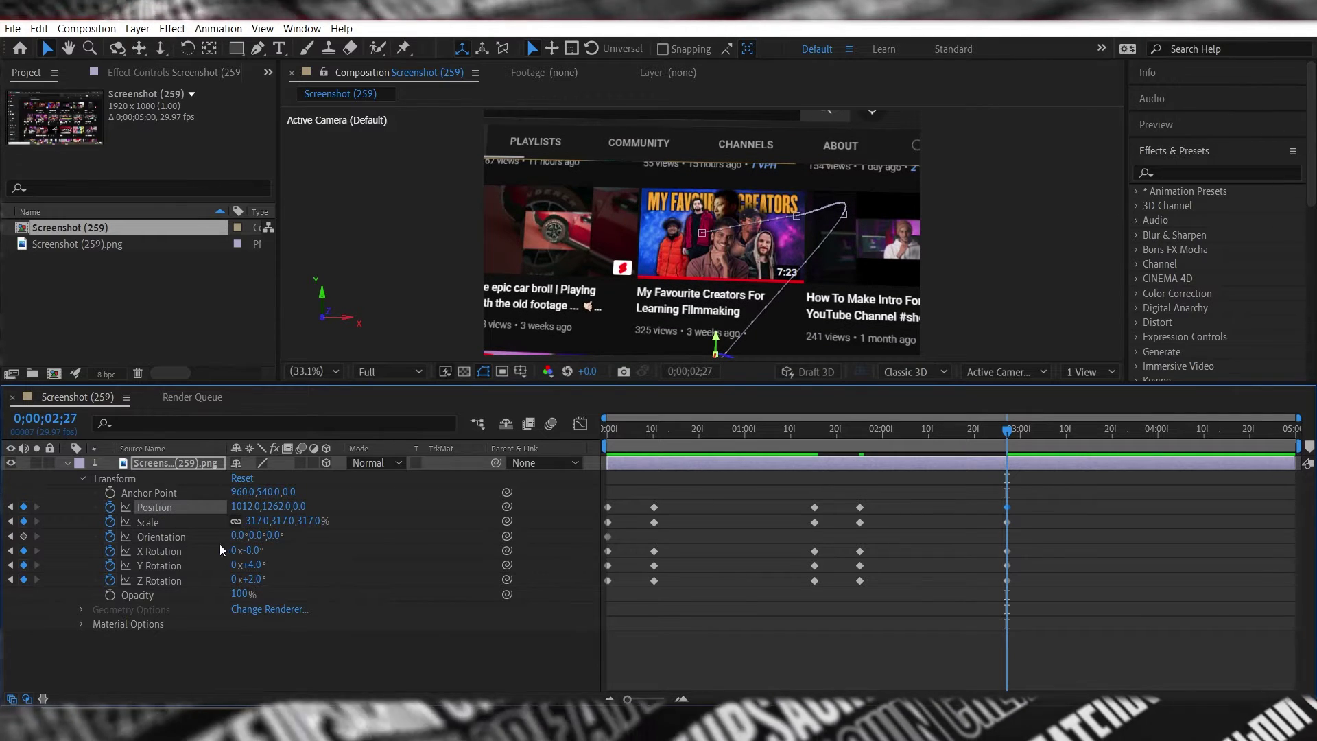
{"action": "left_click_drag", "start_coordinate": [1006, 435], "coordinate": [431, 482]}
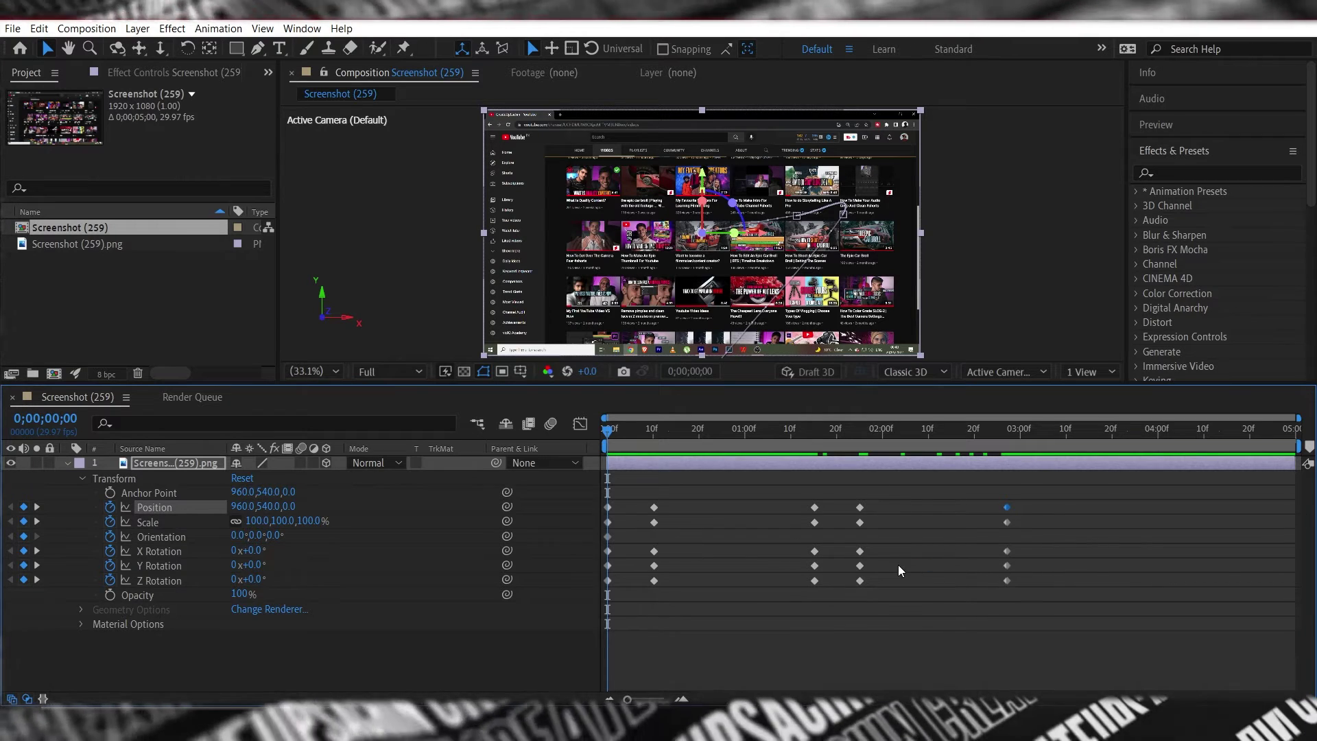
- Preview the animation and stop around 03:10
{"action": "key", "text": "space"}
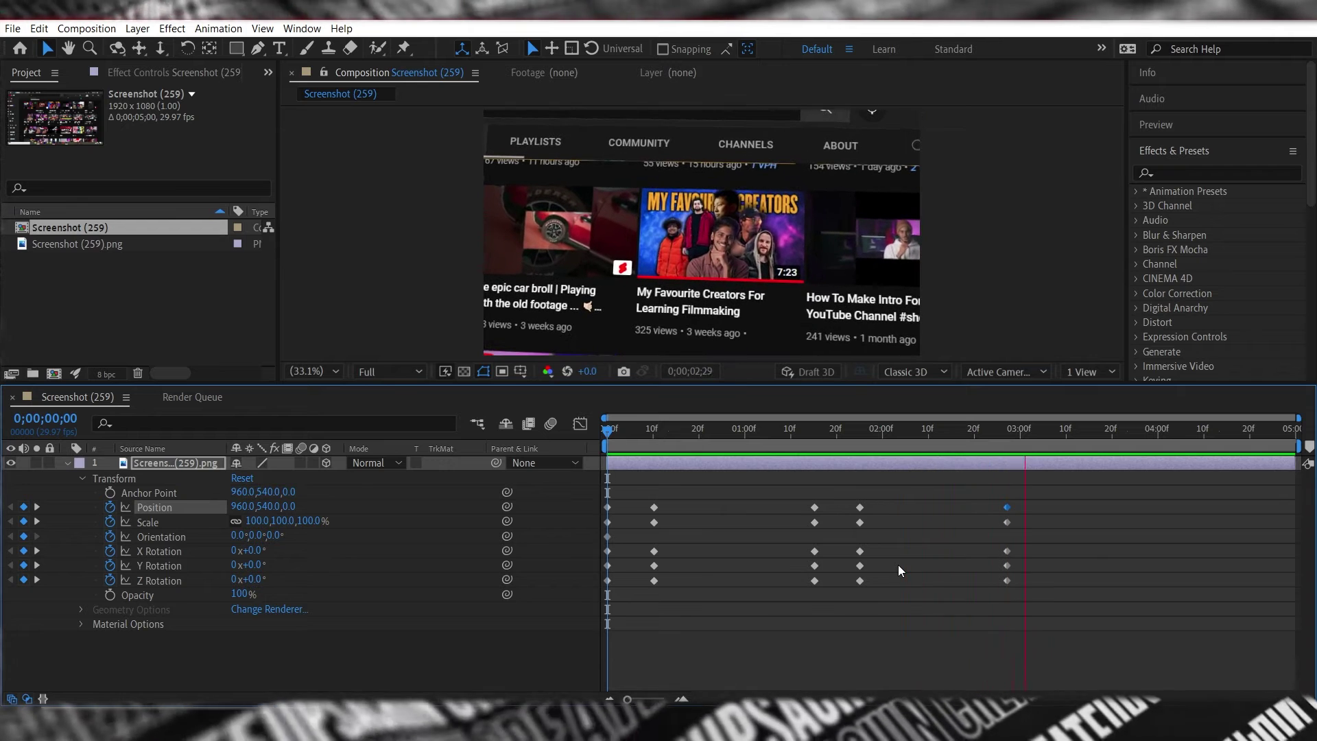
{"action": "left_click_drag", "start_coordinate": [1023, 446], "coordinate": [1070, 453]}
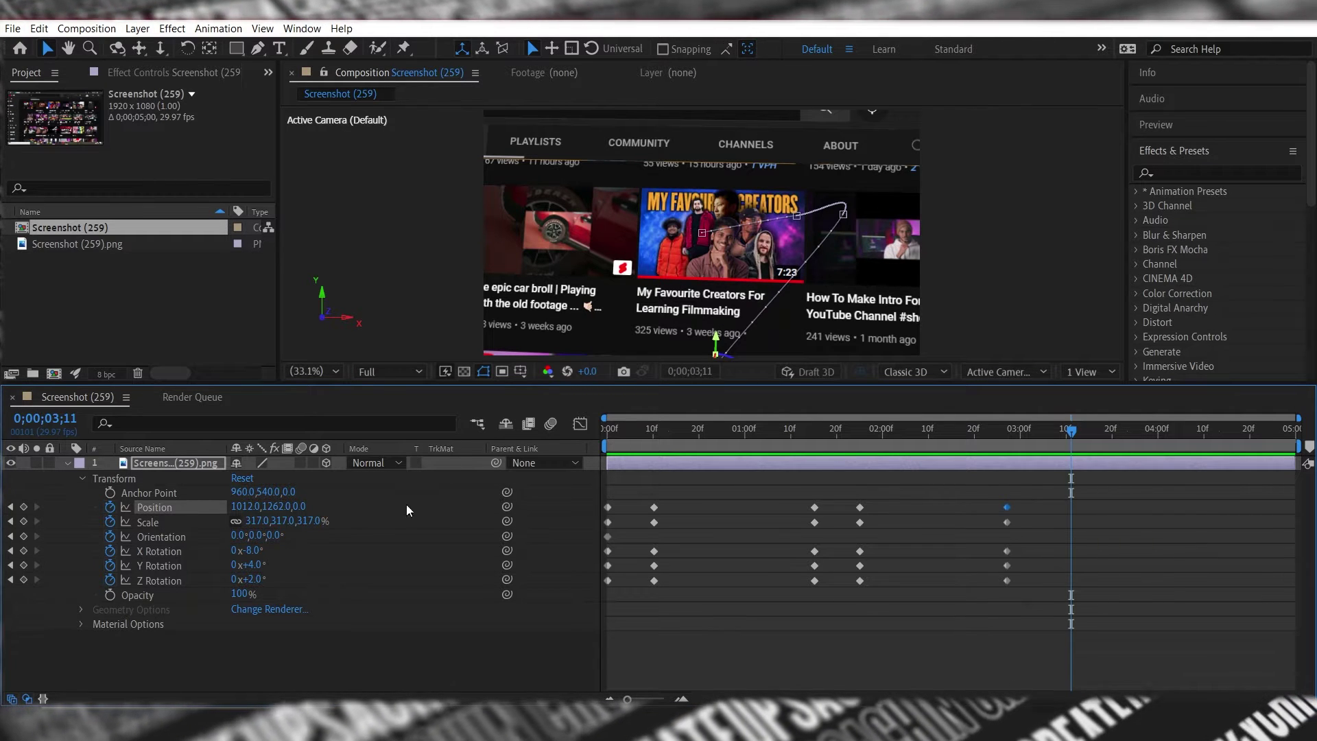
- At 3;07, pan the screenshot up and left toward the lower thumbnail rows
{"action": "left_click_drag", "start_coordinate": [1048, 432], "coordinate": [1054, 433]}
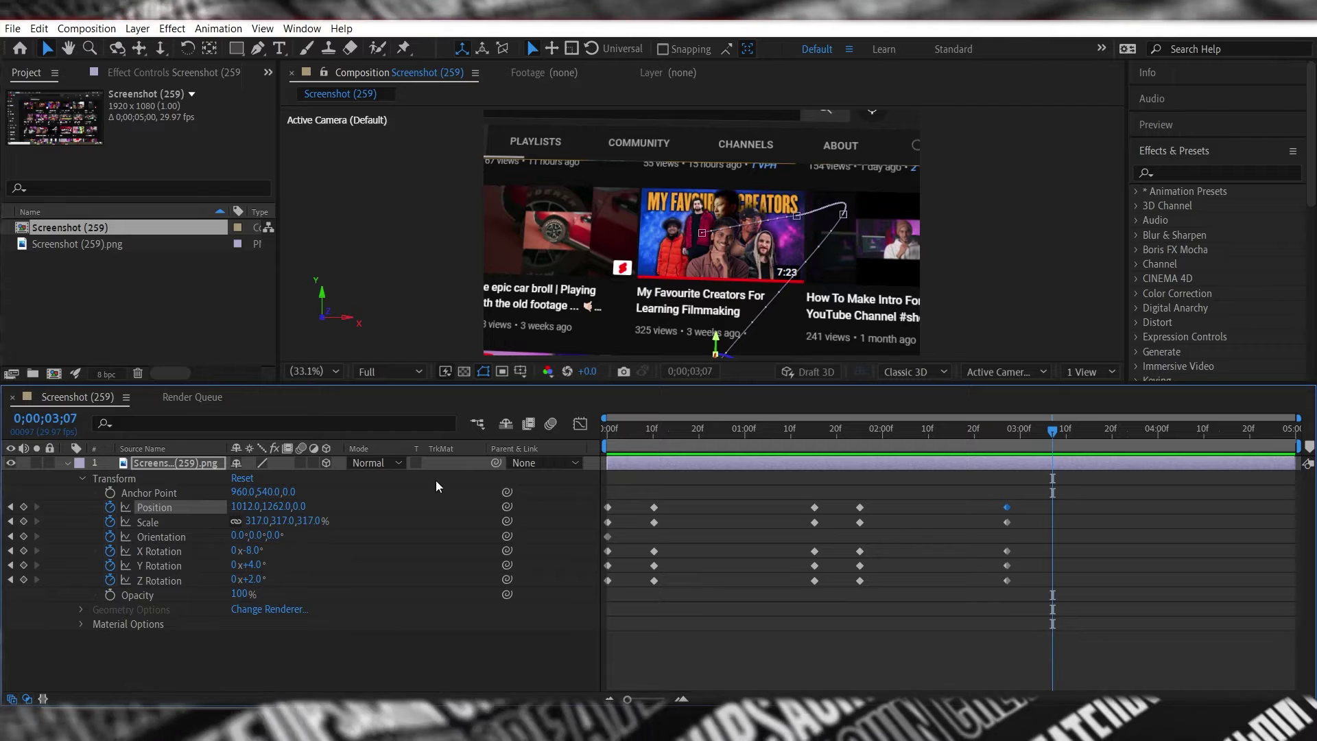
{"action": "mouse_move", "coordinate": [251, 508]}
{"action": "left_mouse_down"}
{"action": "mouse_move", "coordinate": [310, 495]}
{"action": "mouse_move", "coordinate": [12, 539]}
{"action": "left_mouse_up"}
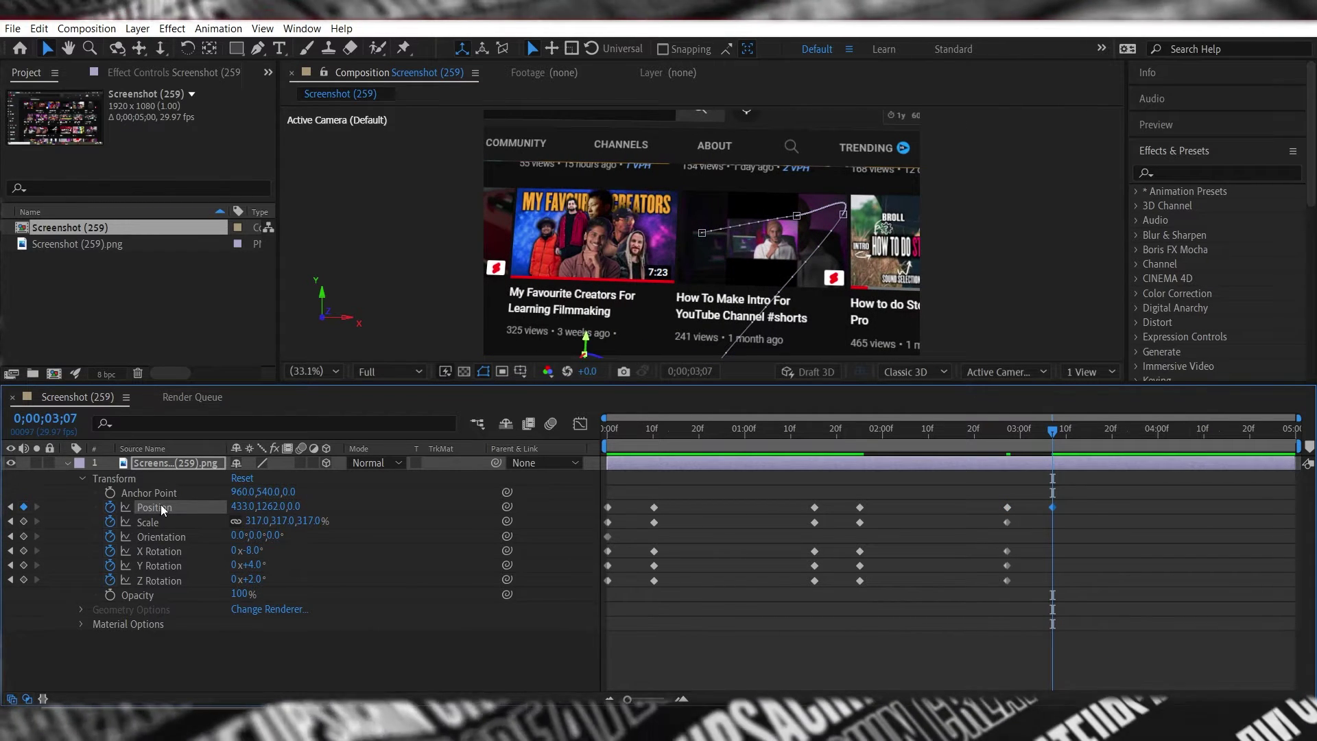
{"action": "mouse_move", "coordinate": [244, 508]}
{"action": "left_mouse_down"}
{"action": "mouse_move", "coordinate": [269, 536]}
{"action": "mouse_move", "coordinate": [284, 505]}
{"action": "mouse_move", "coordinate": [51, 520]}
{"action": "left_mouse_up"}
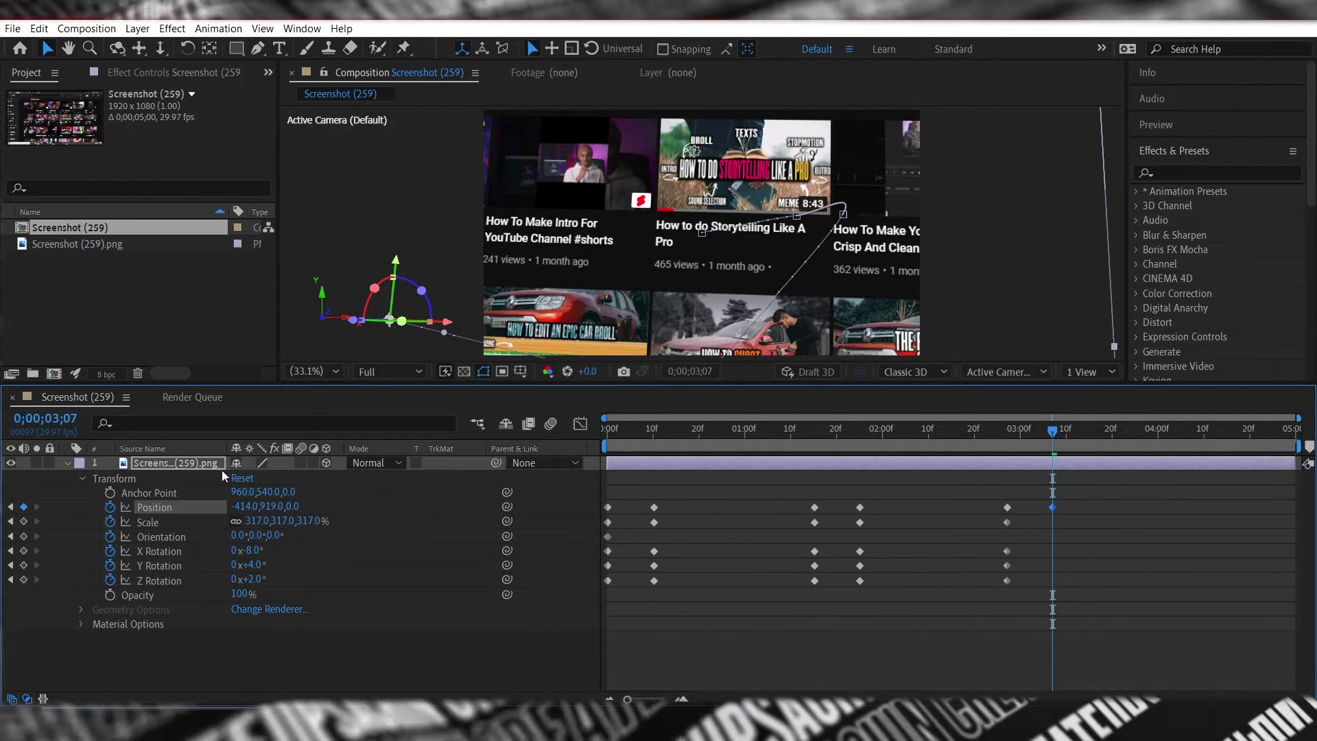
{"action": "left_click_drag", "start_coordinate": [273, 506], "coordinate": [502, 519]}
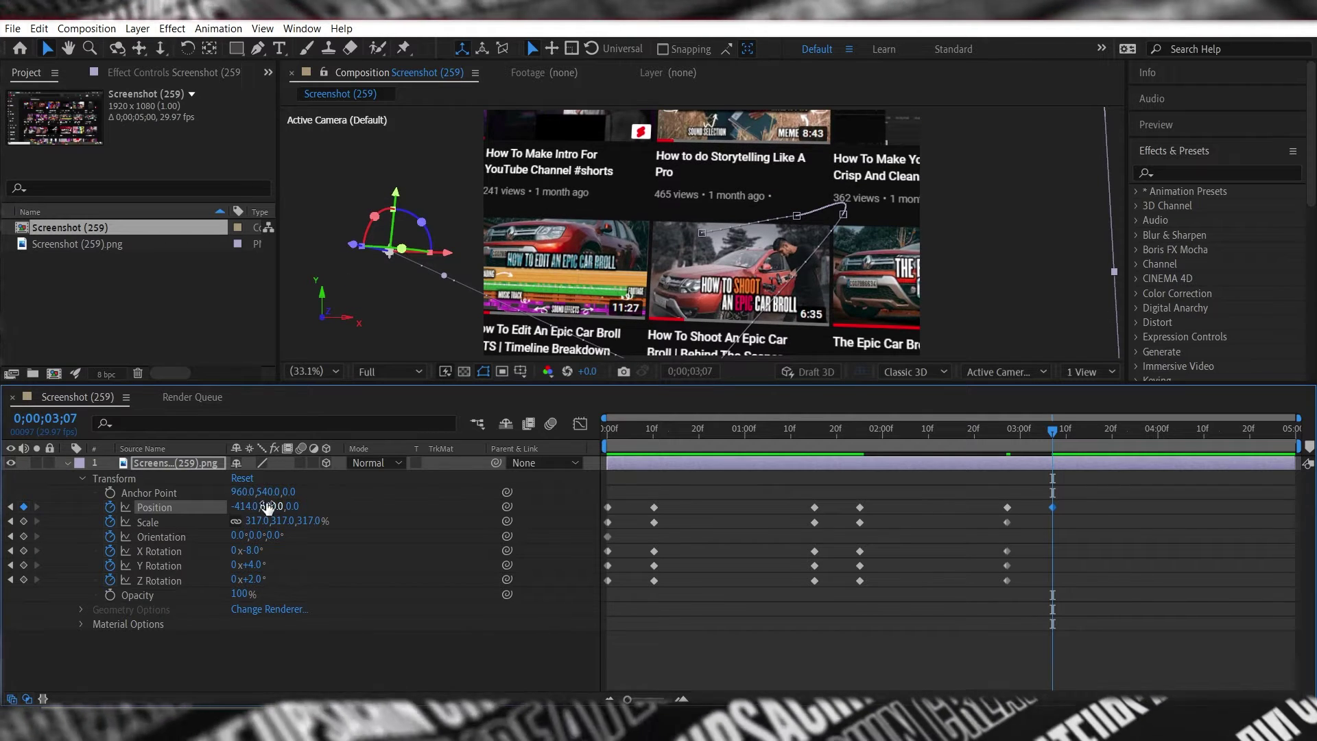
{"action": "left_click_drag", "start_coordinate": [266, 508], "coordinate": [188, 520]}
{"action": "left_click_drag", "start_coordinate": [267, 507], "coordinate": [3, 516]}
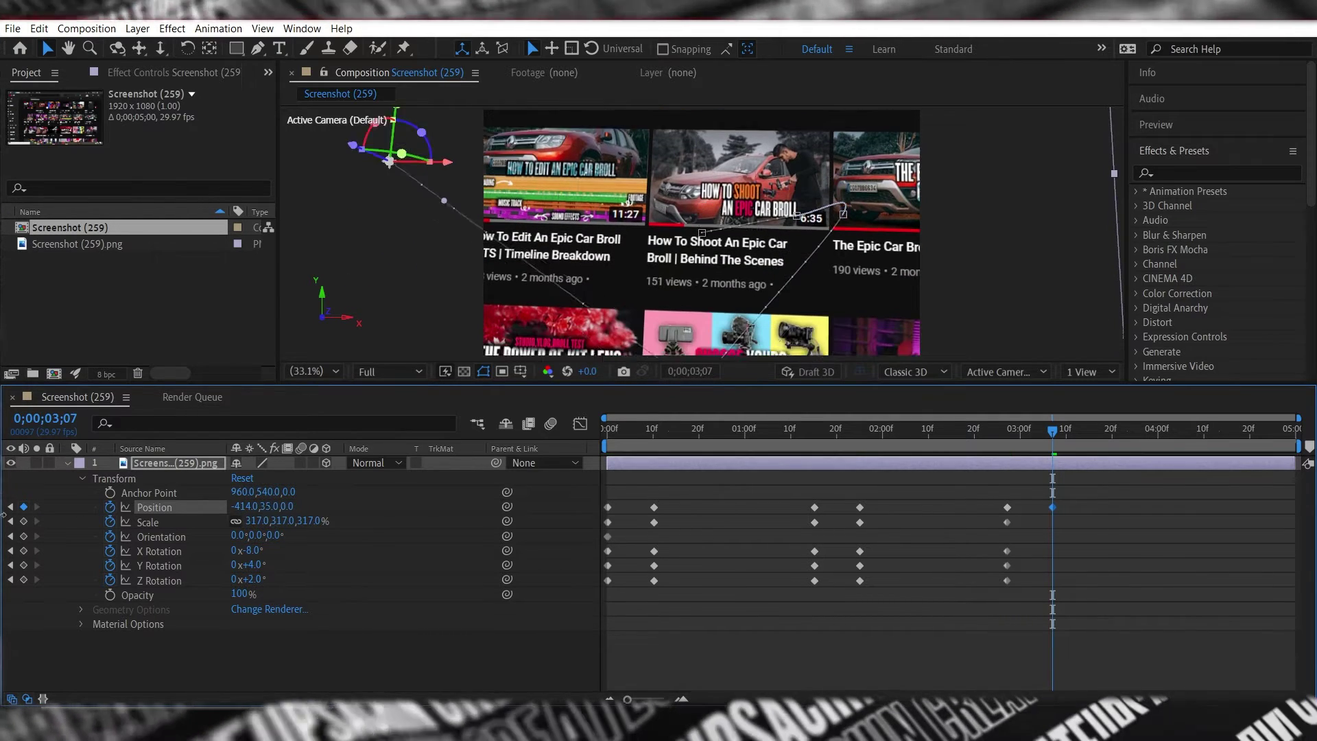
{"action": "left_click_drag", "start_coordinate": [283, 510], "coordinate": [4, 516]}
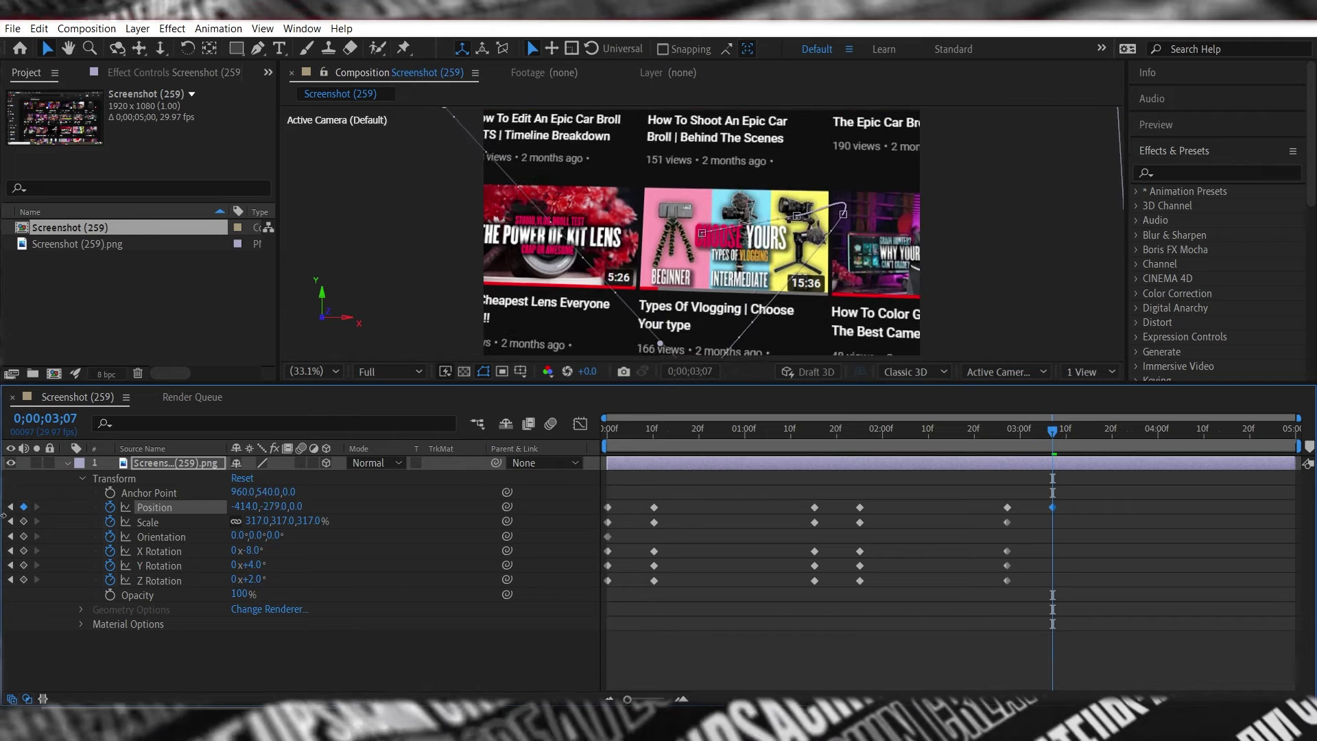
{"action": "mouse_move", "coordinate": [273, 507]}
{"action": "left_mouse_down"}
{"action": "mouse_move", "coordinate": [203, 506]}
{"action": "mouse_move", "coordinate": [203, 521]}
{"action": "mouse_move", "coordinate": [627, 591]}
{"action": "left_mouse_up"}
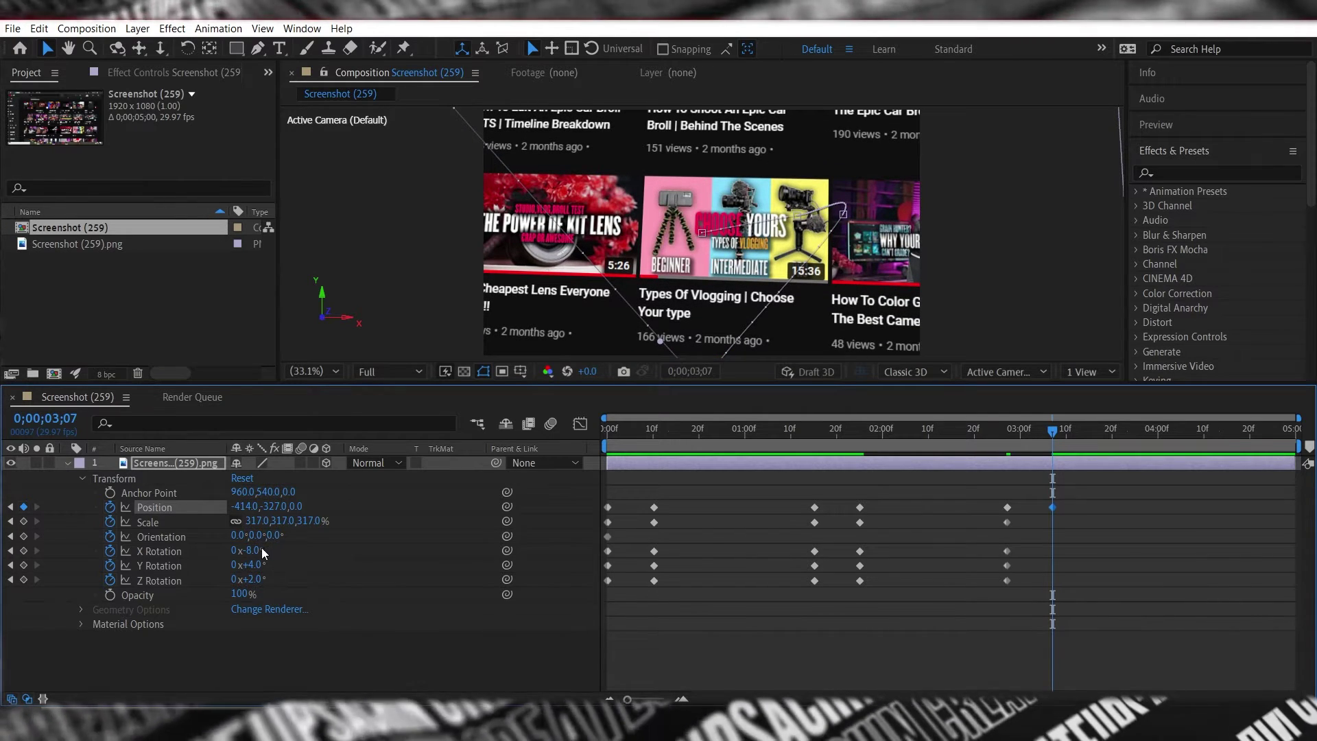
- Set X +3°, Y -7°, Scale 380%, Position -1228,-664 framing Types Of Vlogging and SLOG-2
{"action": "mouse_move", "coordinate": [260, 521]}
{"action": "left_mouse_down"}
{"action": "mouse_move", "coordinate": [182, 526]}
{"action": "mouse_move", "coordinate": [255, 551]}
{"action": "left_mouse_up"}
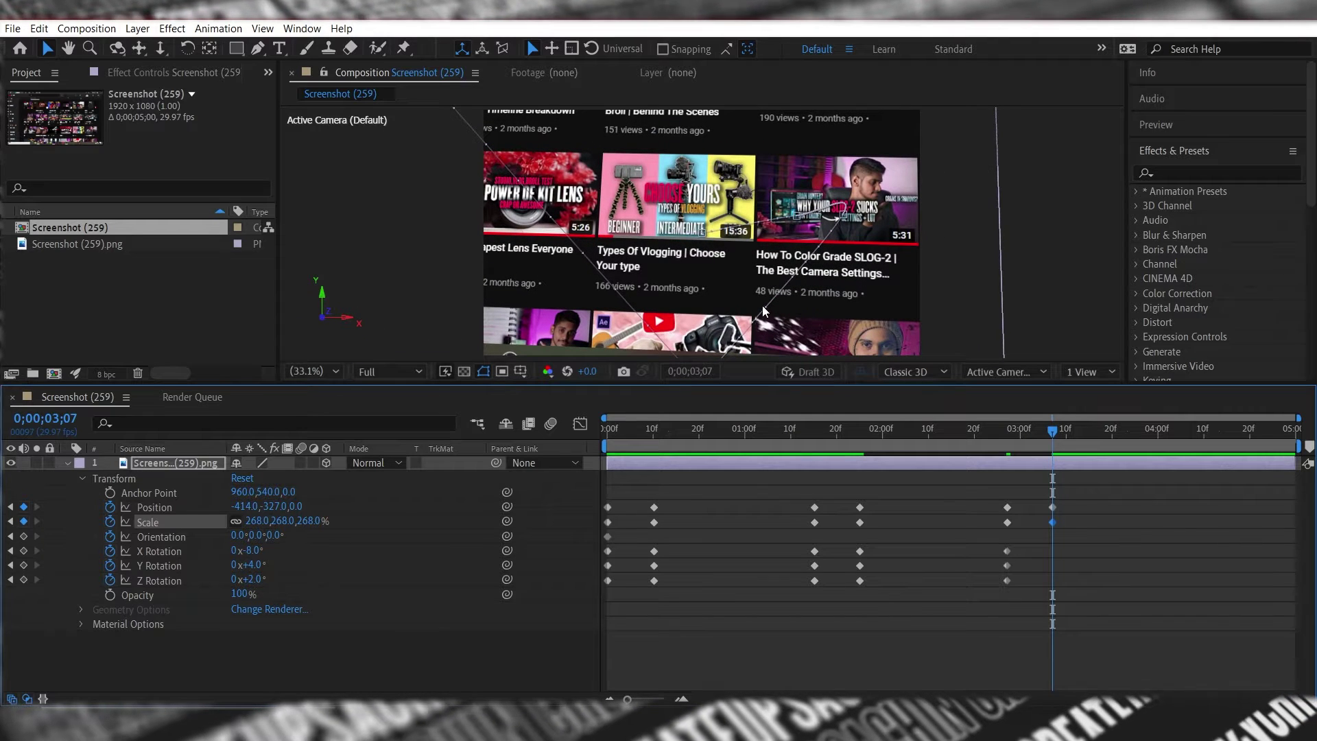
{"action": "left_click_drag", "start_coordinate": [236, 506], "coordinate": [176, 515]}
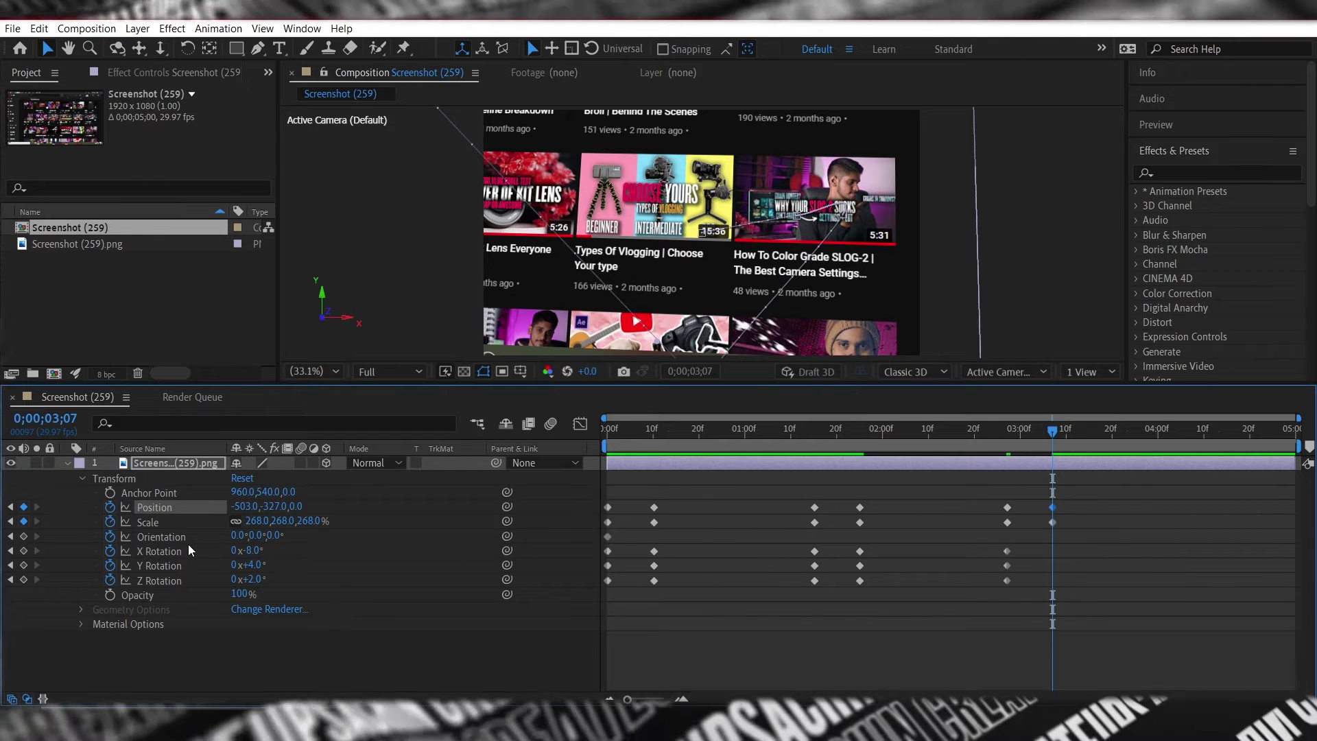
{"action": "left_click_drag", "start_coordinate": [253, 561], "coordinate": [264, 565]}
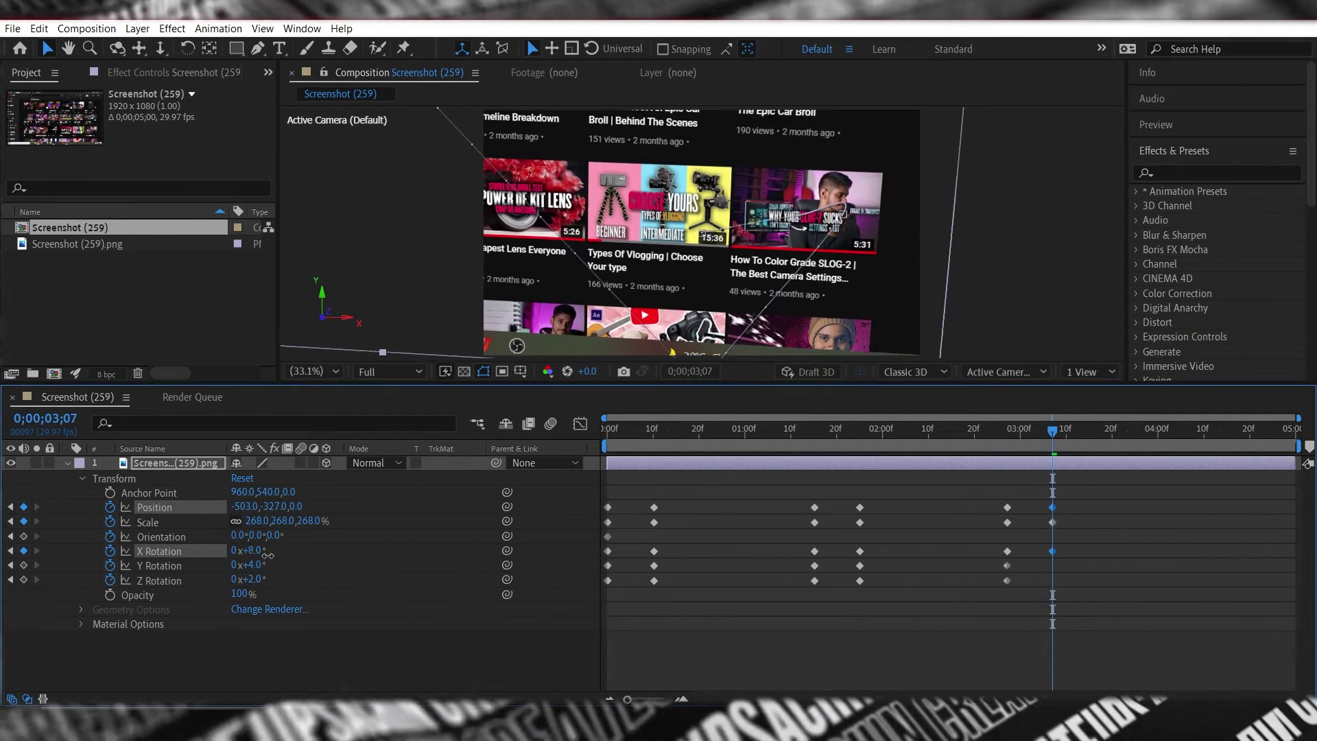
{"action": "left_click_drag", "start_coordinate": [264, 564], "coordinate": [258, 581]}
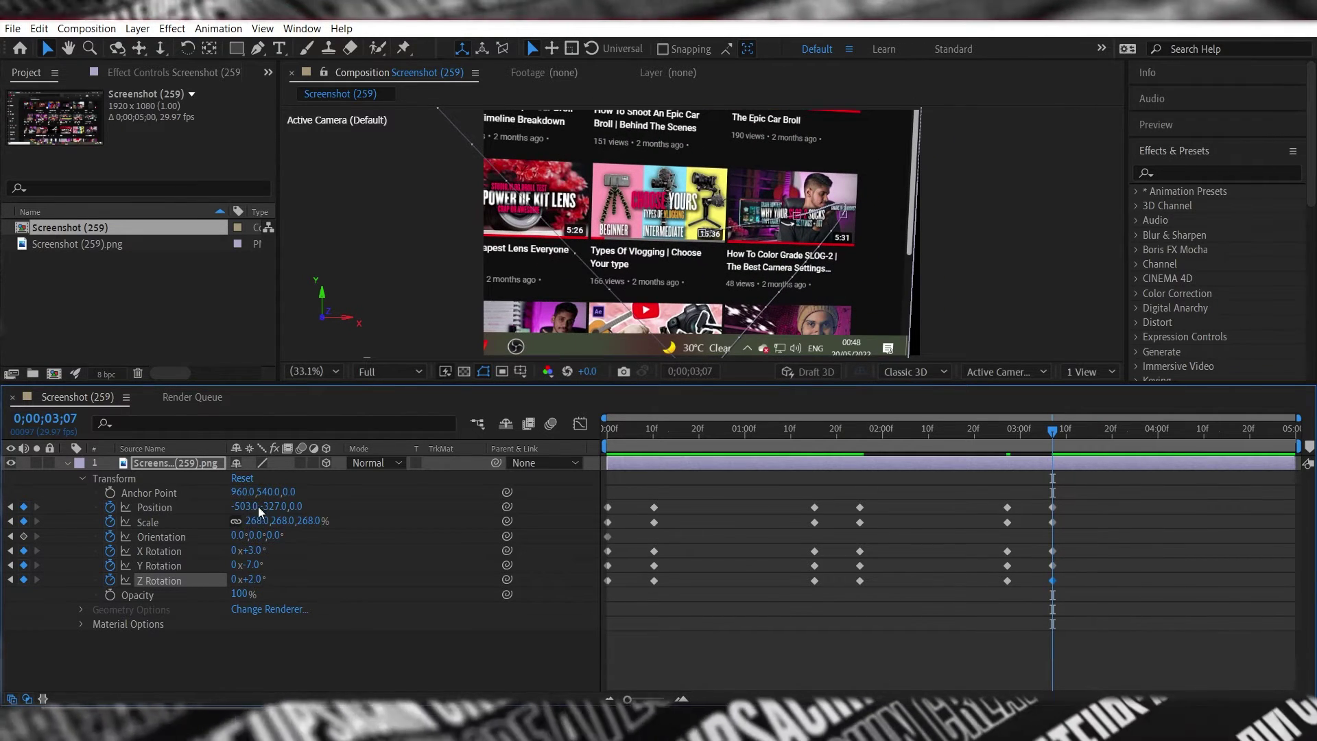
{"action": "left_click_drag", "start_coordinate": [247, 521], "coordinate": [354, 533]}
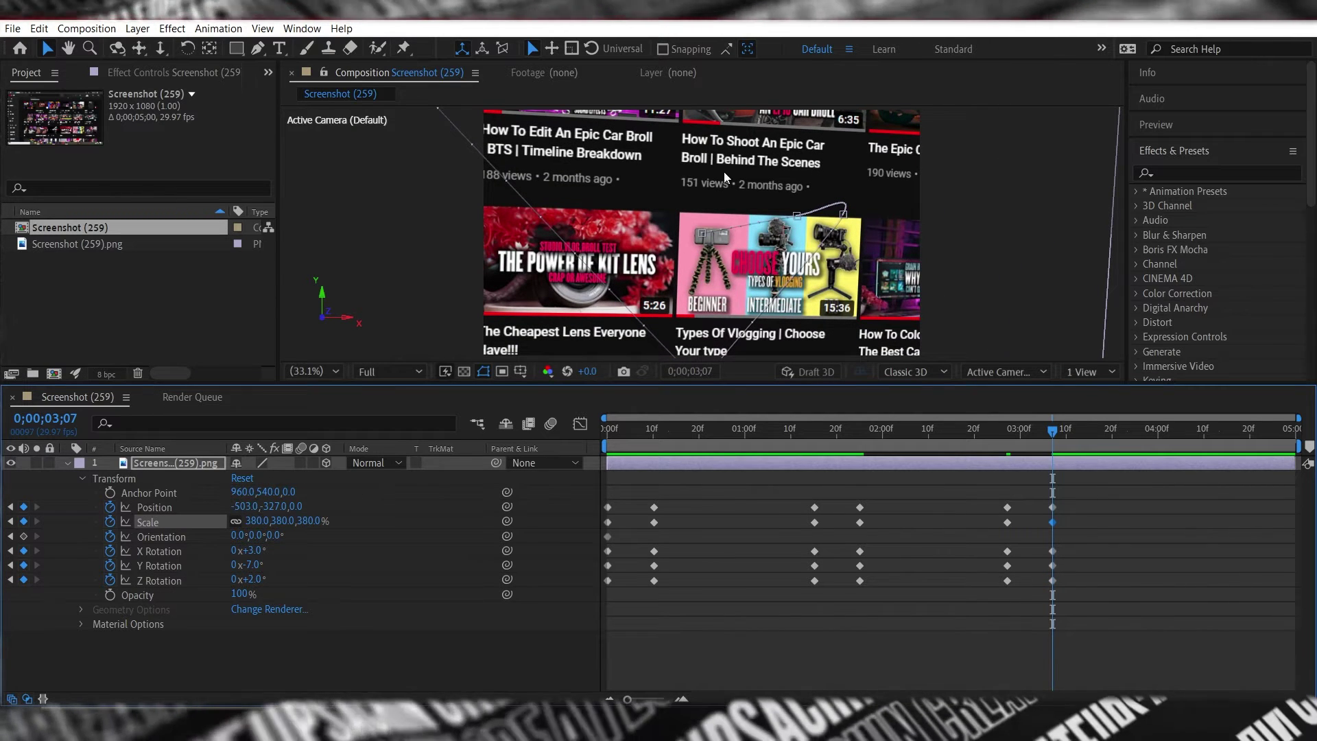
{"action": "left_click_drag", "start_coordinate": [252, 506], "coordinate": [56, 521]}
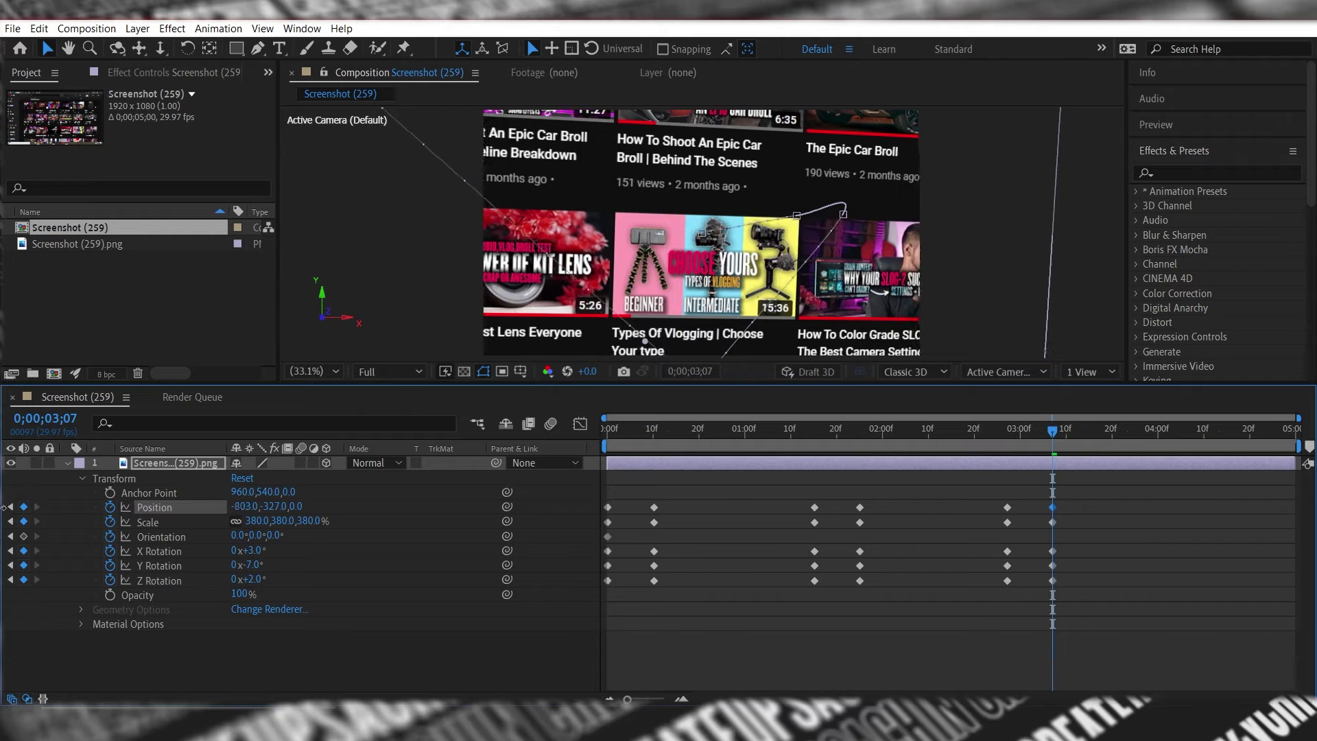
{"action": "left_click_drag", "start_coordinate": [219, 509], "coordinate": [3, 513]}
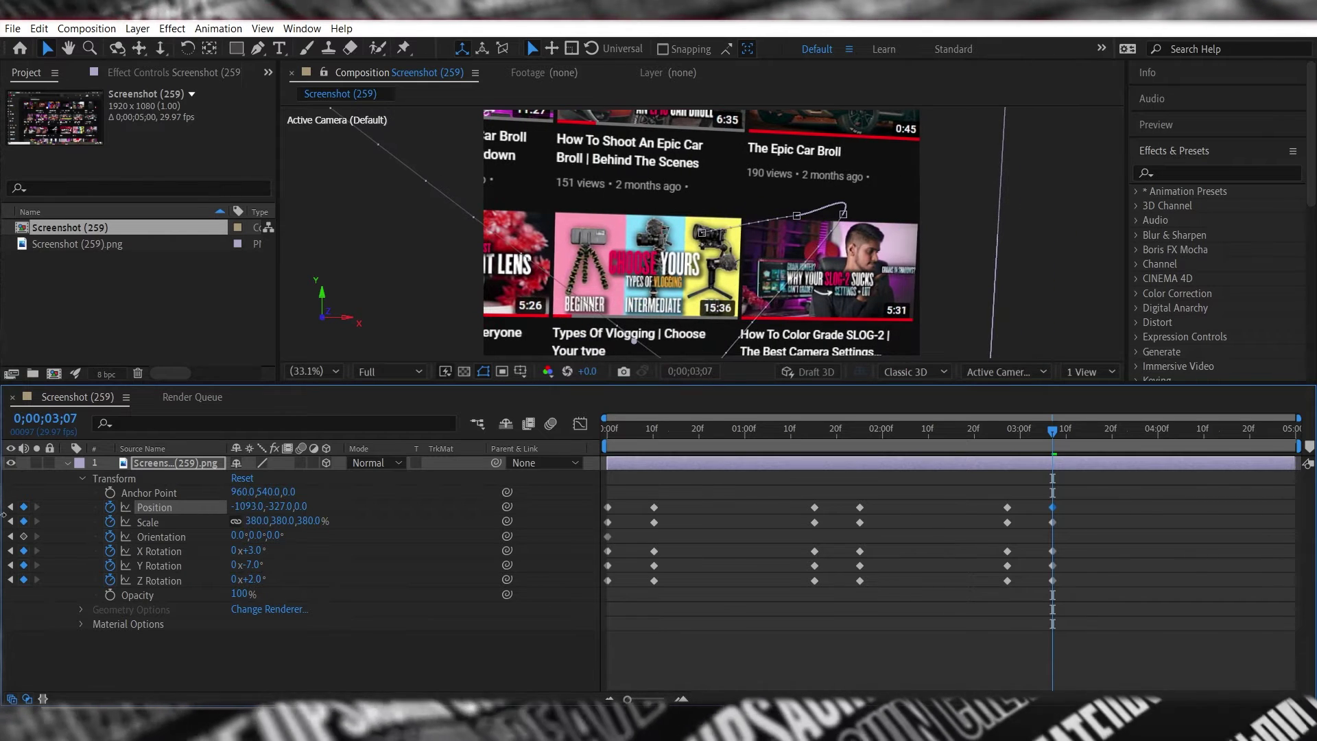
{"action": "left_click_drag", "start_coordinate": [247, 506], "coordinate": [68, 509]}
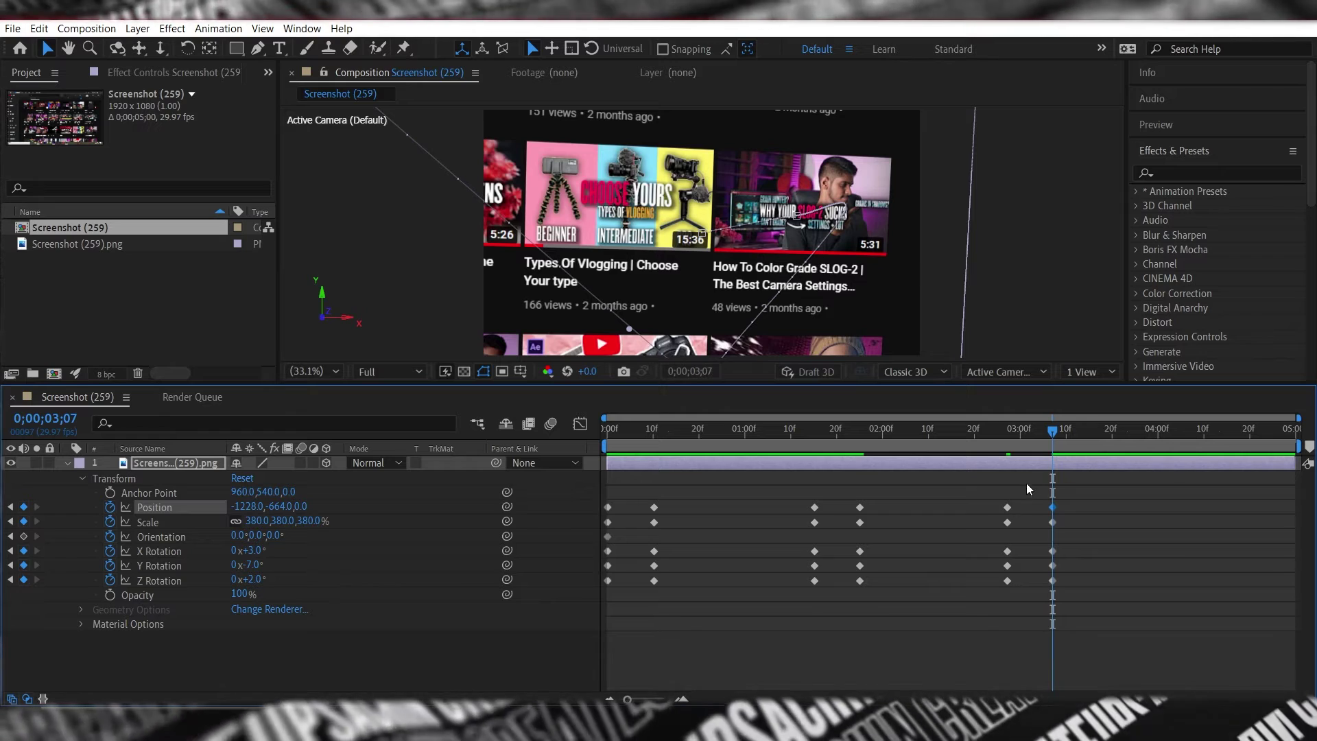
- Replay the whole zoom-and-pan animation from the start
{"action": "left_click_drag", "start_coordinate": [1052, 432], "coordinate": [462, 451]}
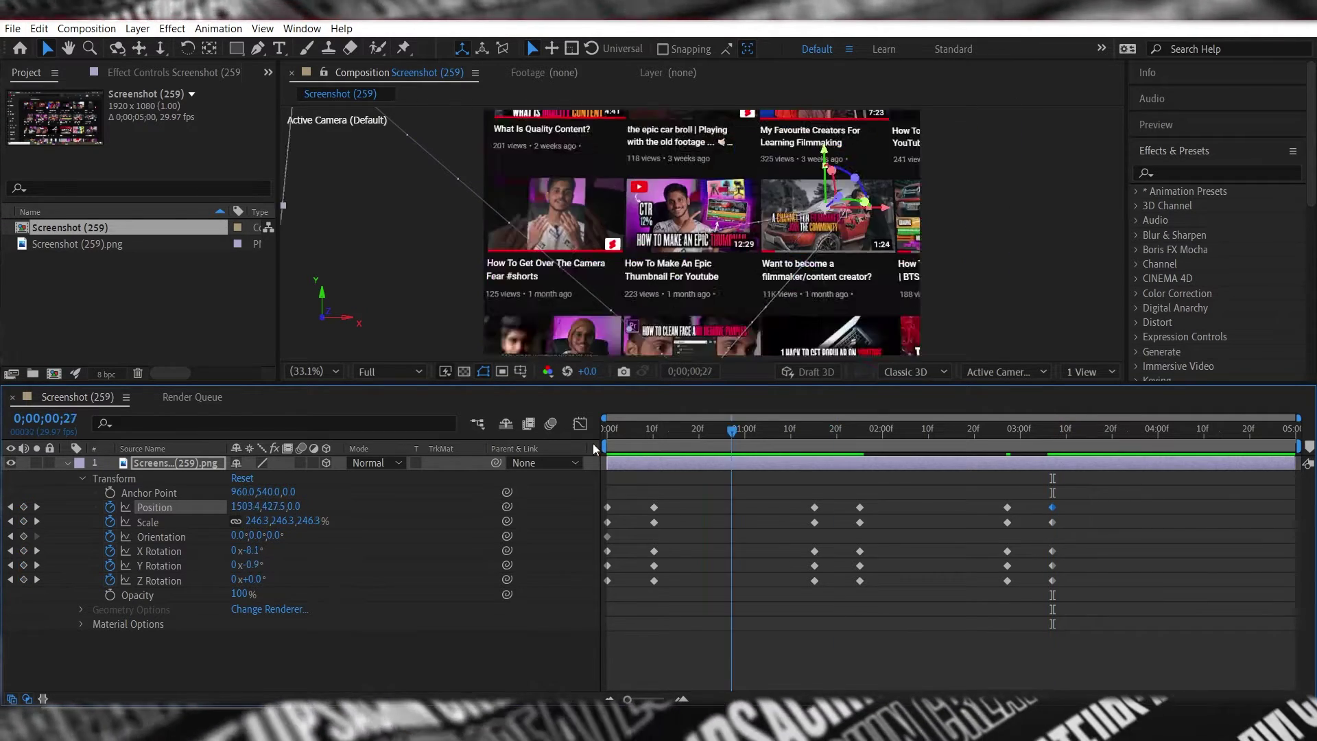
{"action": "key", "text": "space"}
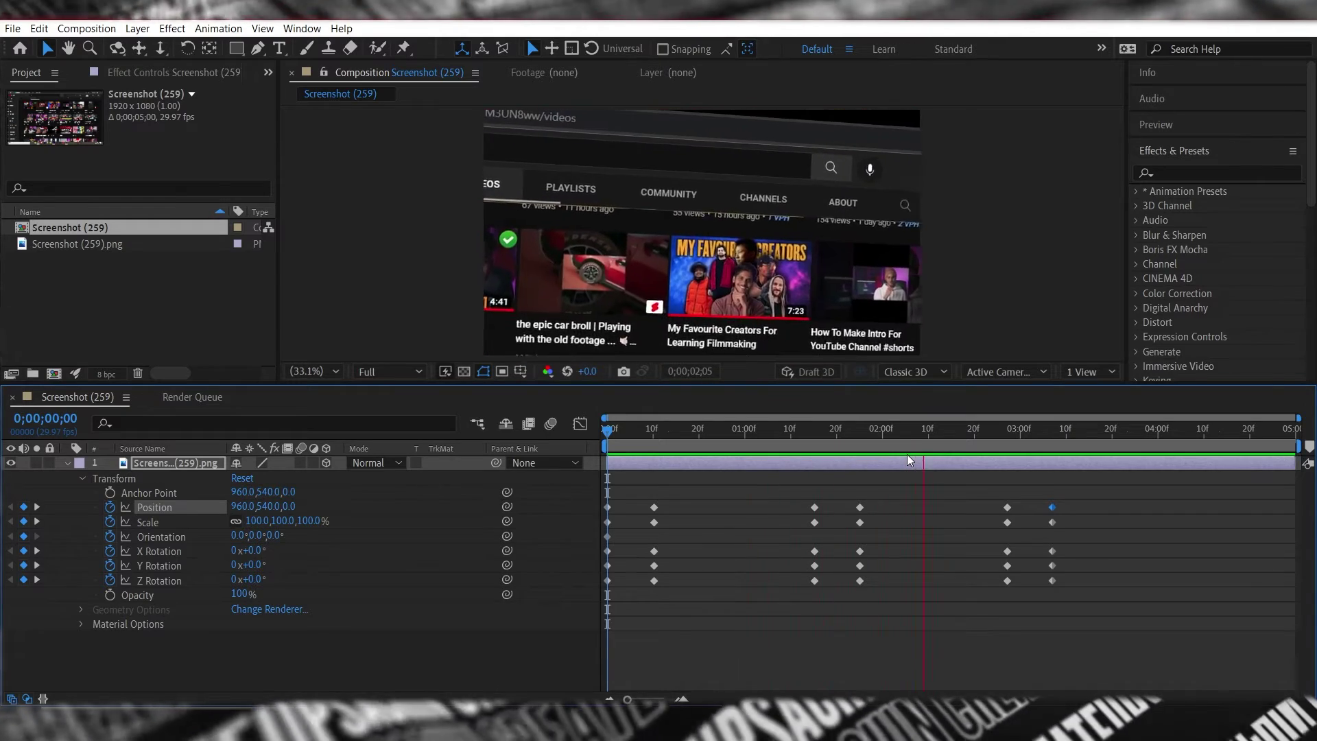
{"action": "key", "text": "space"}
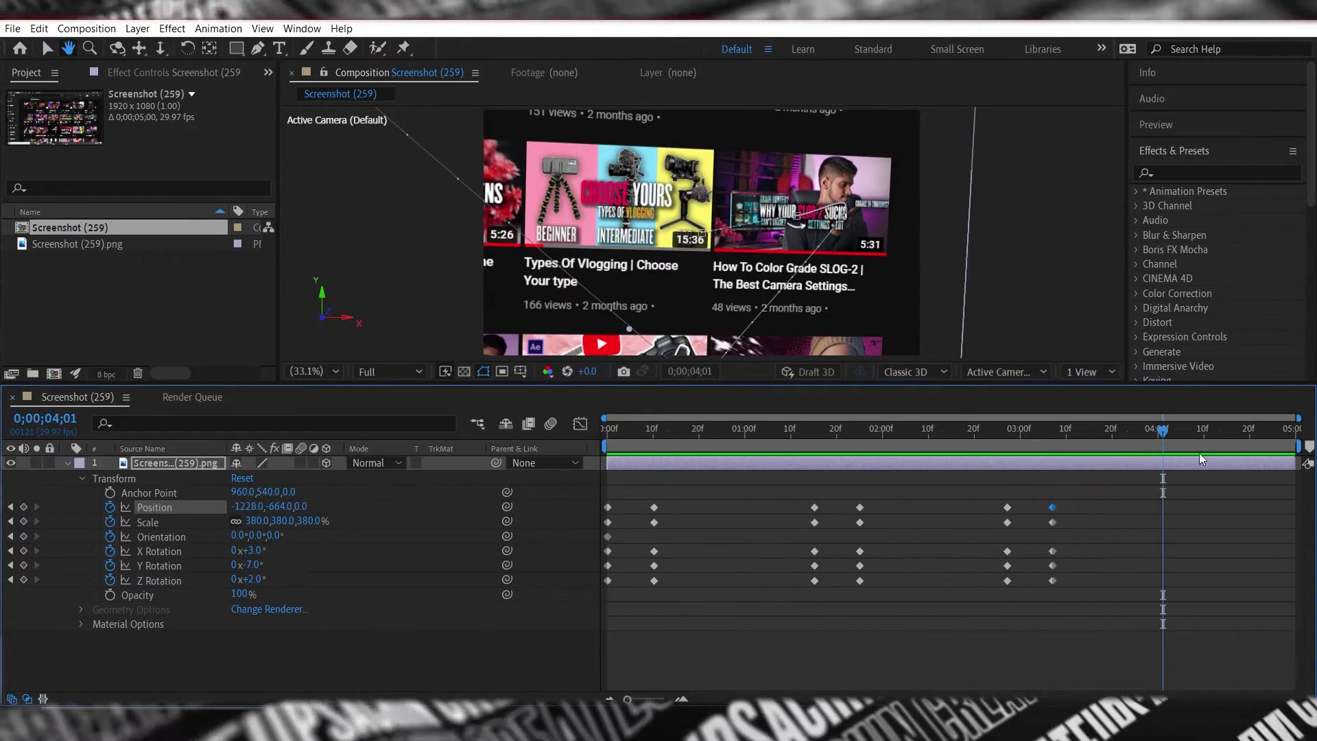
- Push the final zoom keyframes slightly later and preview the resulting motion
{"action": "left_click_drag", "start_coordinate": [1018, 446], "coordinate": [1002, 452]}
{"action": "mouse_move", "coordinate": [1039, 458]}
{"action": "left_mouse_down"}
{"action": "mouse_move", "coordinate": [1056, 462]}
{"action": "mouse_move", "coordinate": [1071, 593]}
{"action": "mouse_move", "coordinate": [1091, 590]}
{"action": "left_mouse_up"}
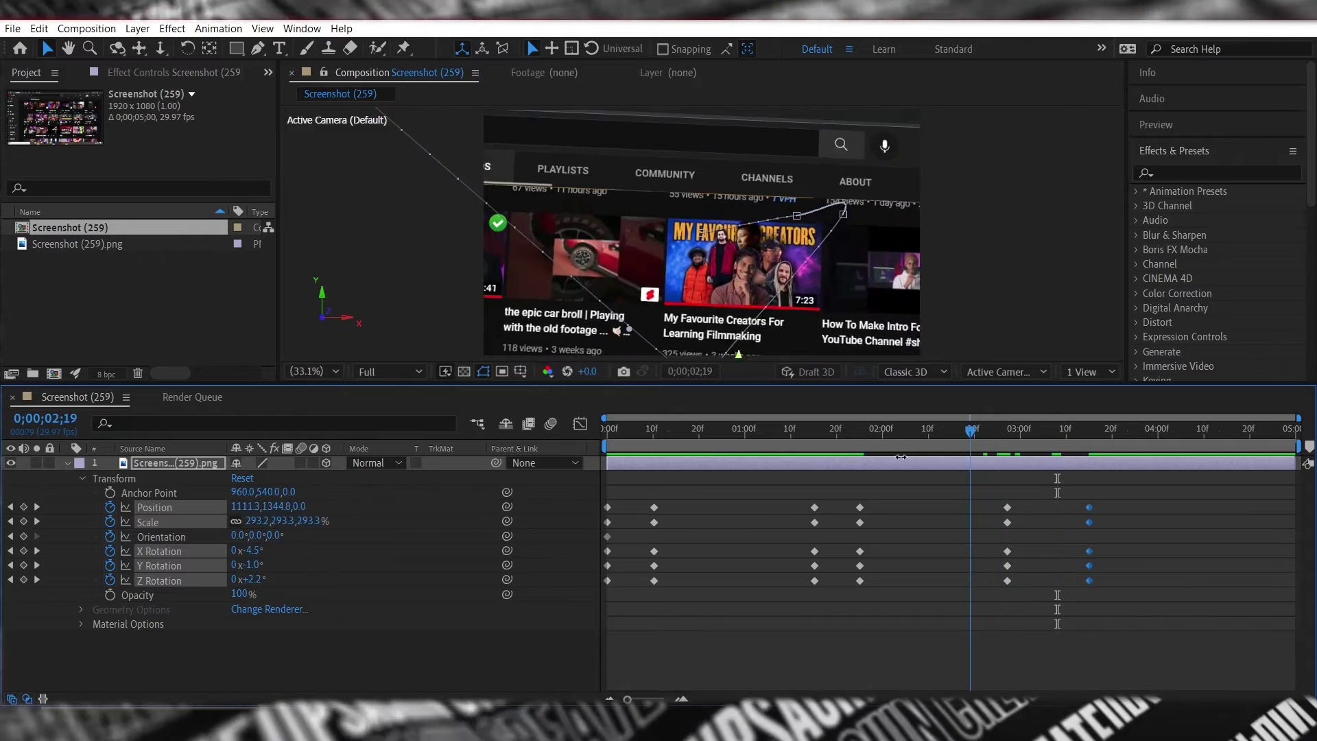
{"action": "left_click_drag", "start_coordinate": [1074, 437], "coordinate": [809, 432]}
{"action": "key", "text": "space"}
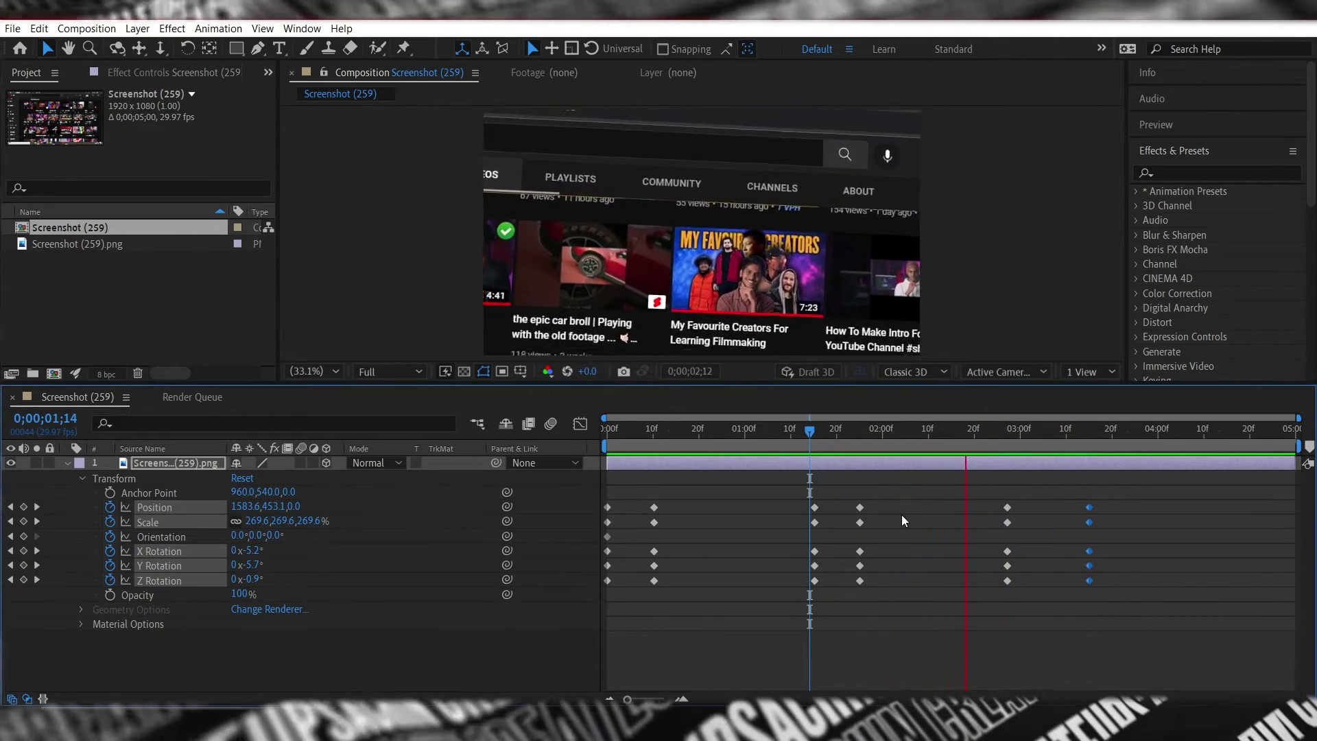
{"action": "left_click_drag", "start_coordinate": [1106, 443], "coordinate": [1179, 467]}
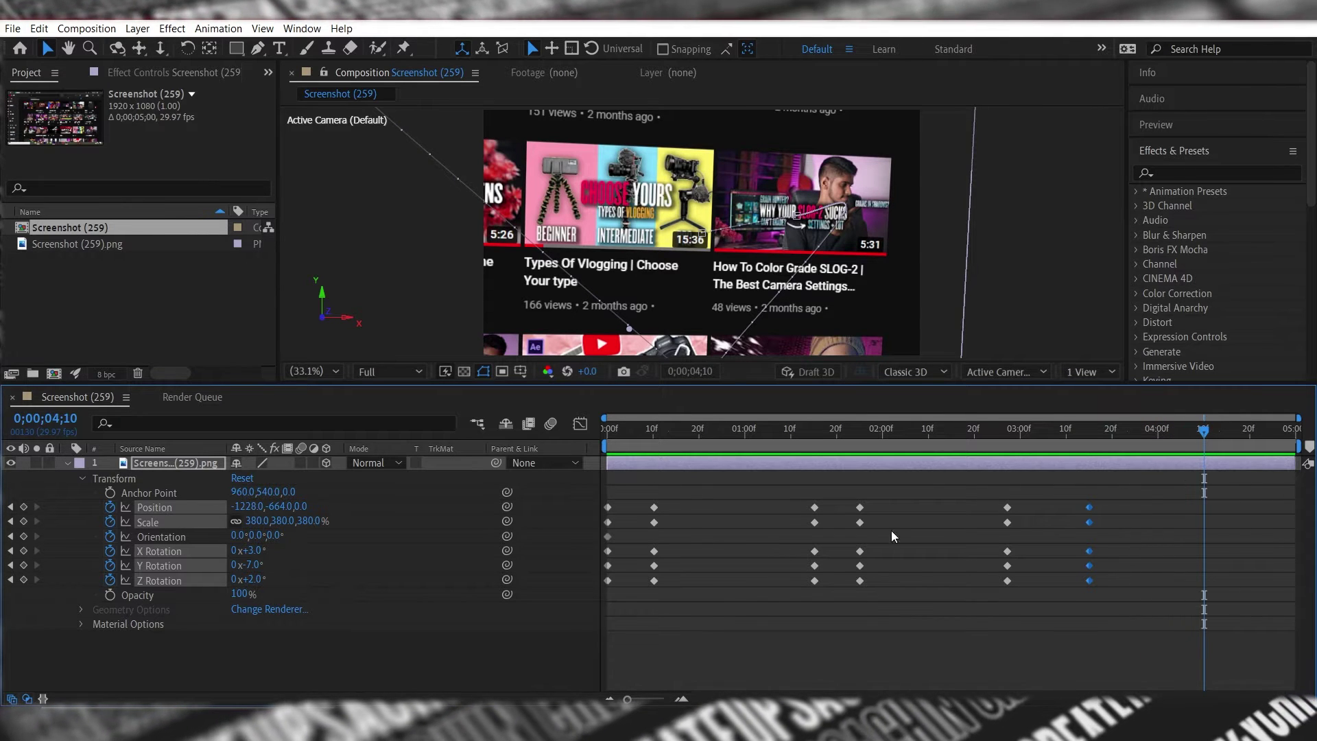
- Paste the final close-up framing as holding keyframes at 0;00;04;11, then return to the start
{"action": "left_click_drag", "start_coordinate": [1075, 455], "coordinate": [1211, 460]}
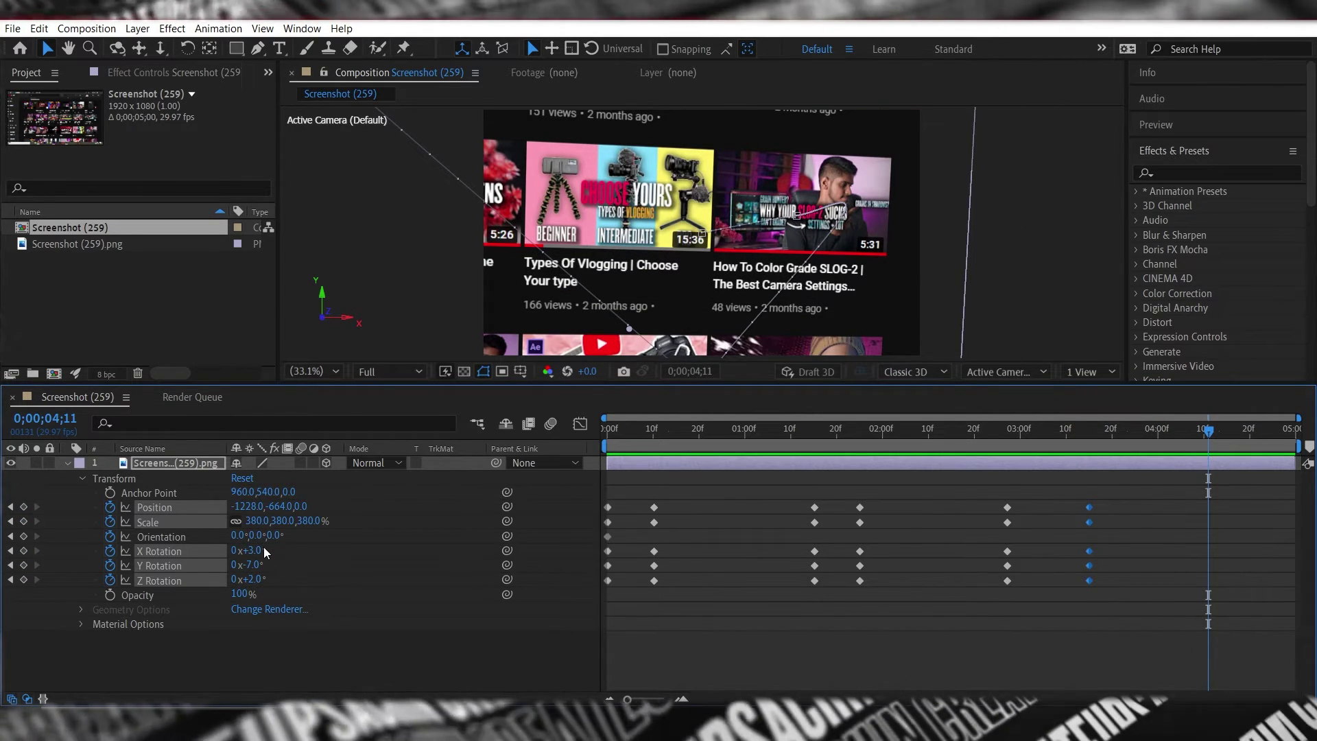
{"action": "key", "text": "ctrl+v"}
{"action": "key", "text": "Home"}
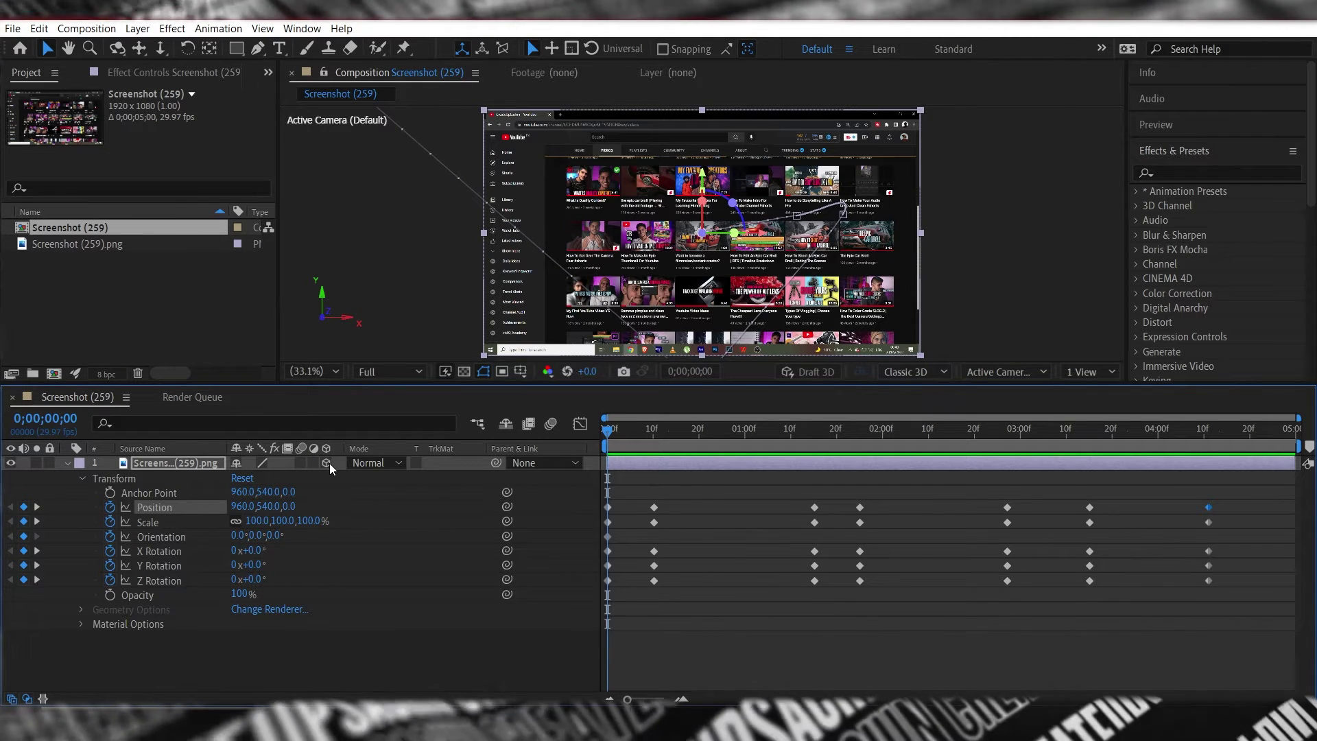
- Turn on motion blur for the screenshot layer and preview the blurred animation
{"action": "left_click", "coordinate": [302, 463]}
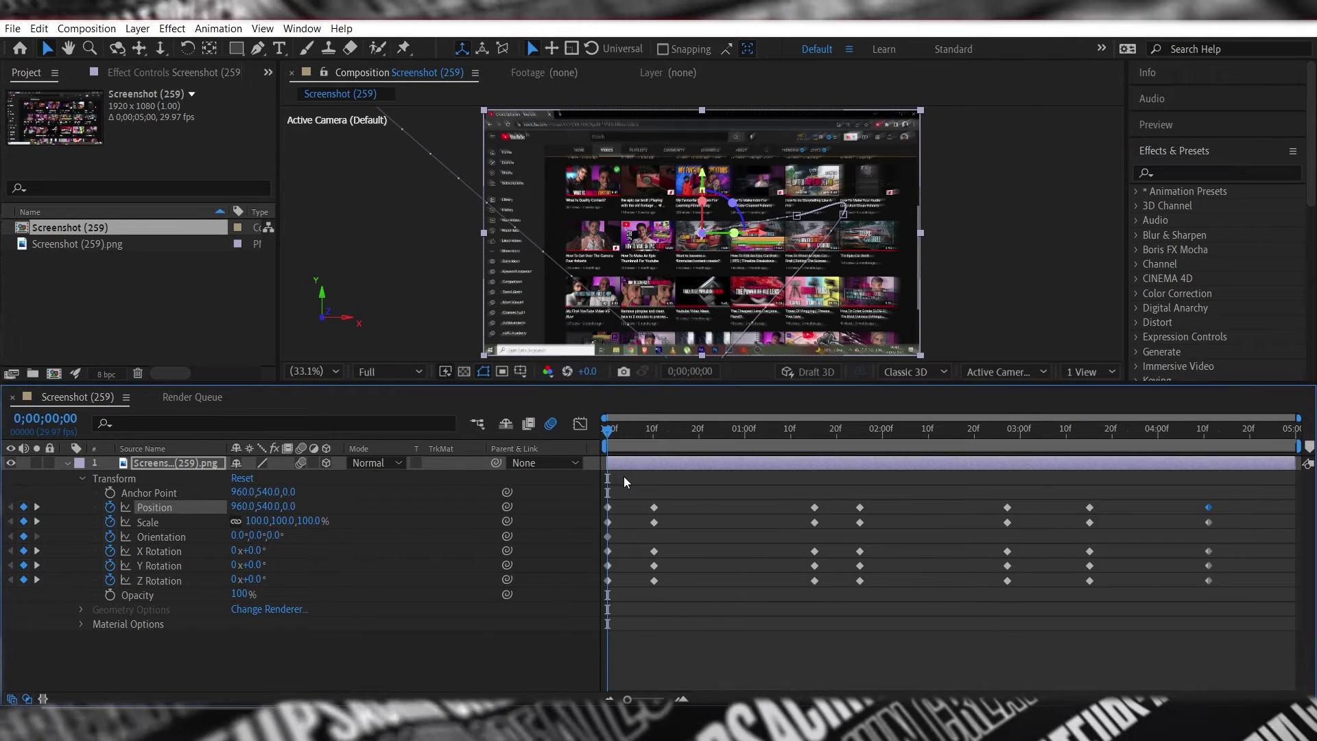
{"action": "key", "text": "space"}
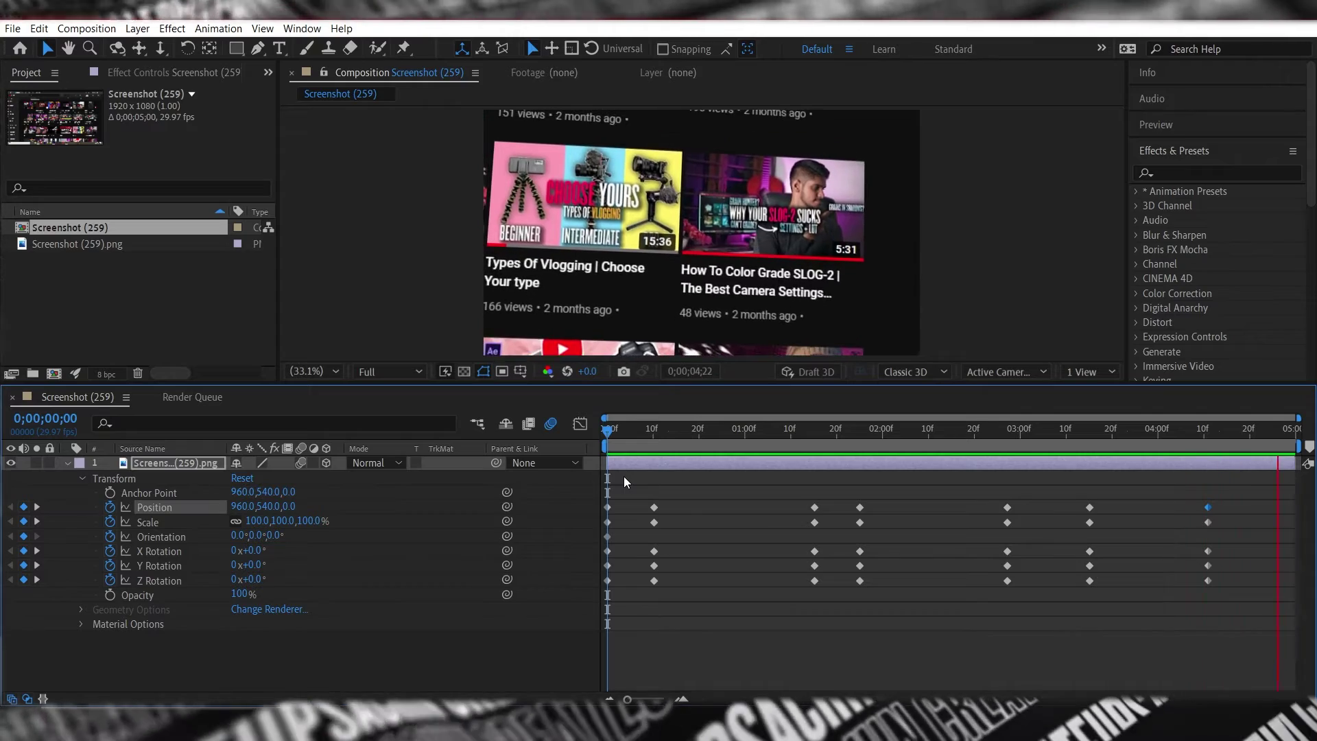
{"action": "key", "text": "space"}
{"action": "key", "text": "space"}
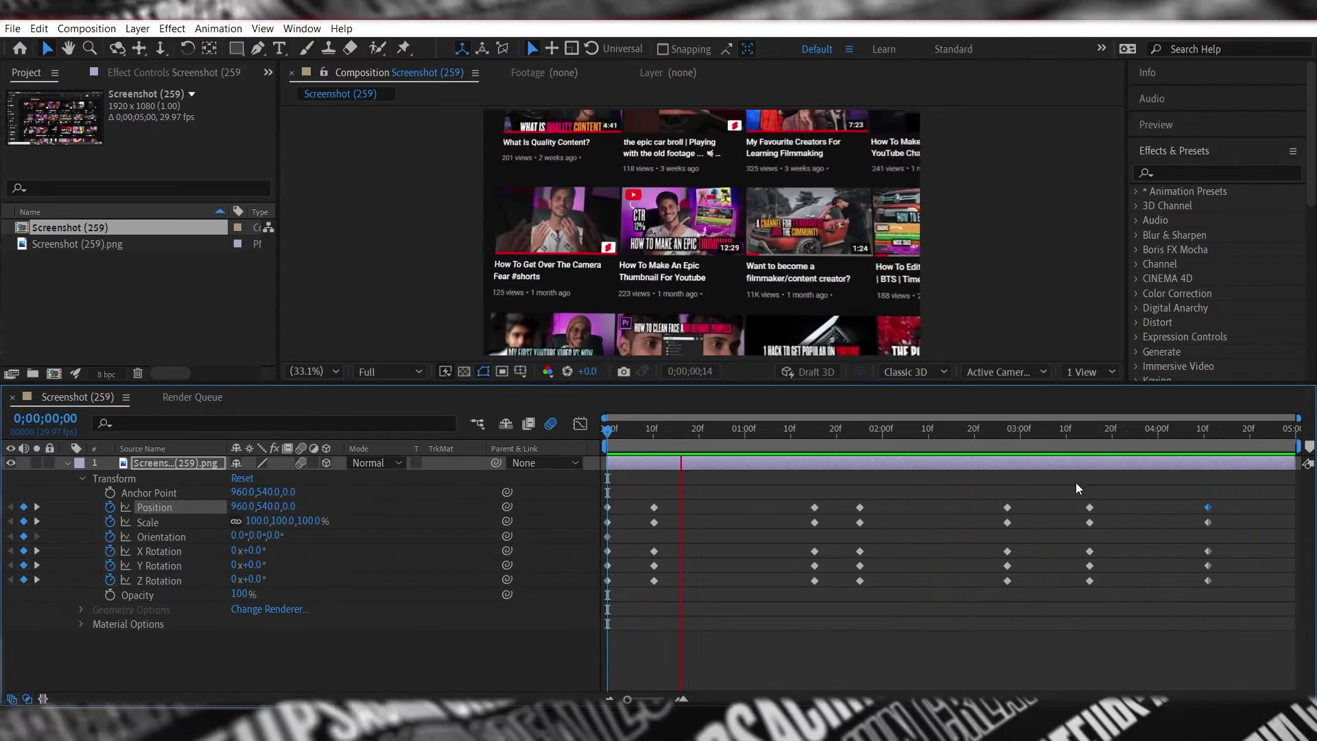
{"action": "key", "text": "space"}
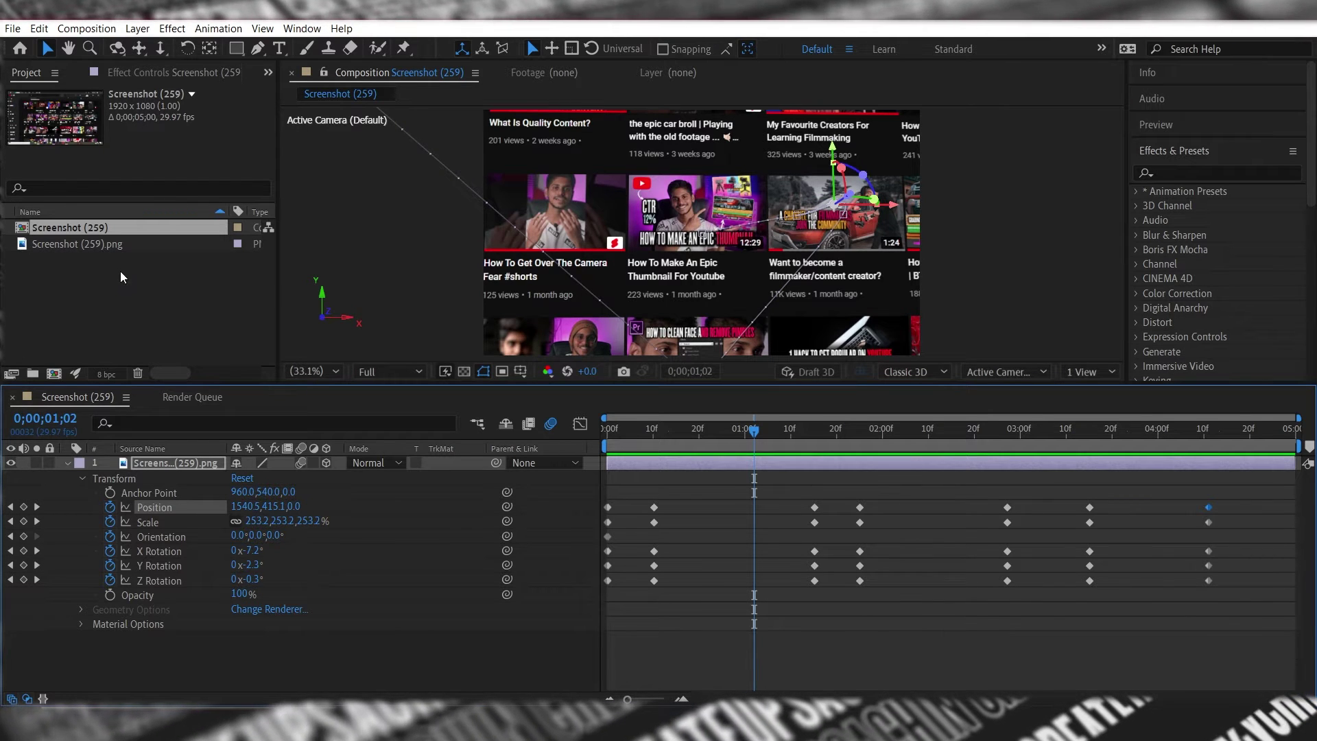
{"action": "left_click", "coordinate": [65, 315]}
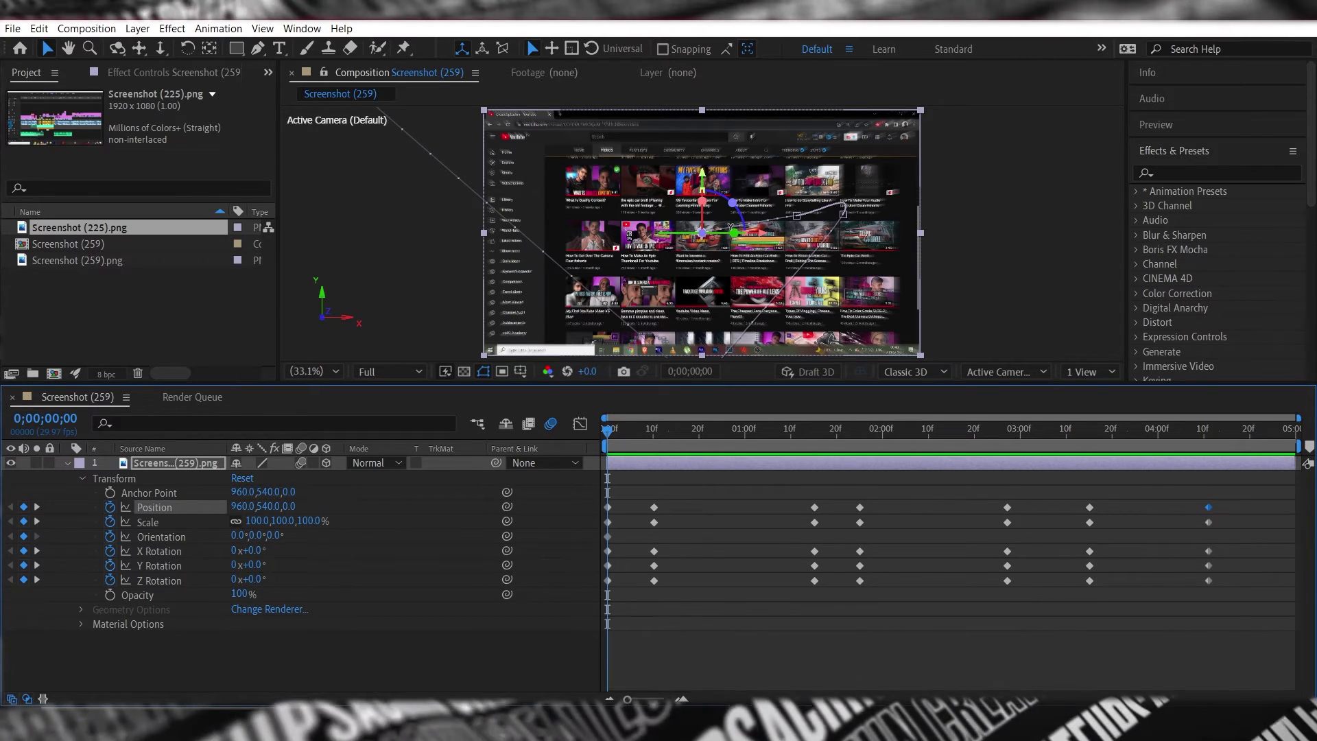
{"action": "left_click", "coordinate": [81, 227]}
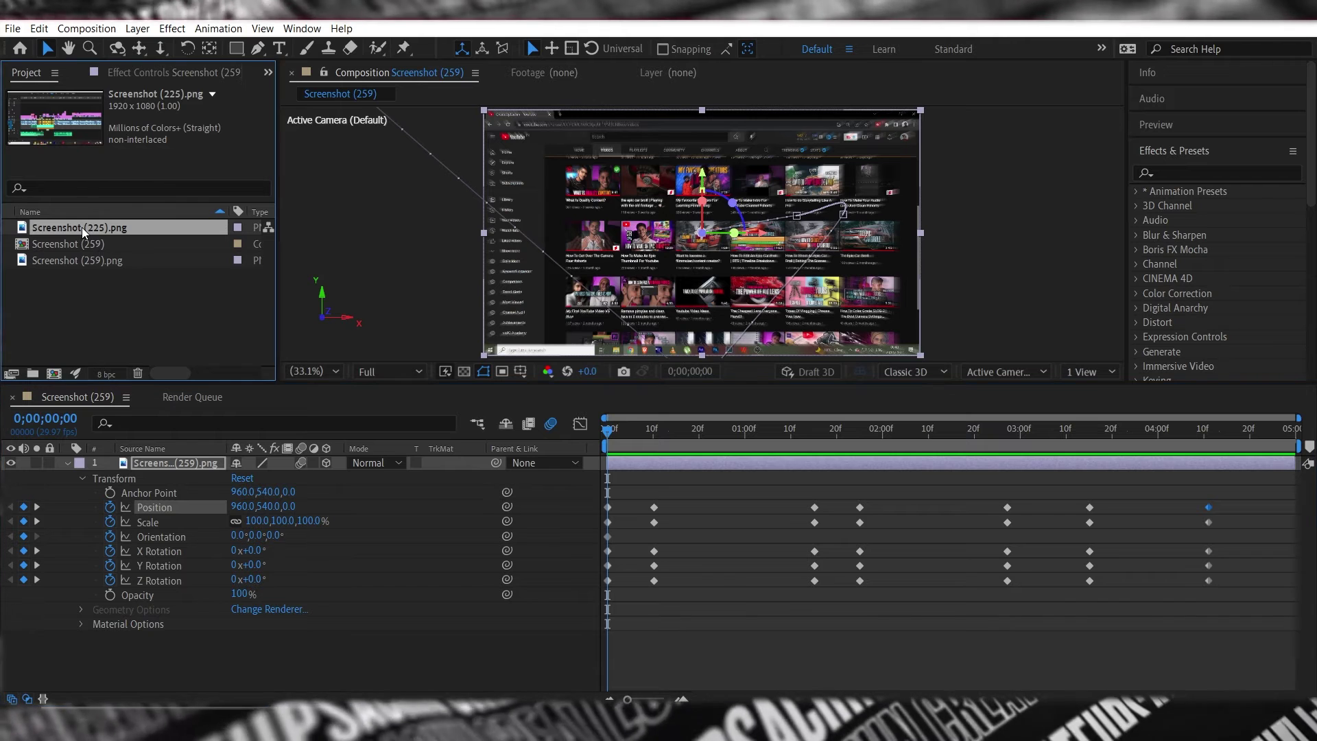
{"action": "left_click", "coordinate": [124, 466]}
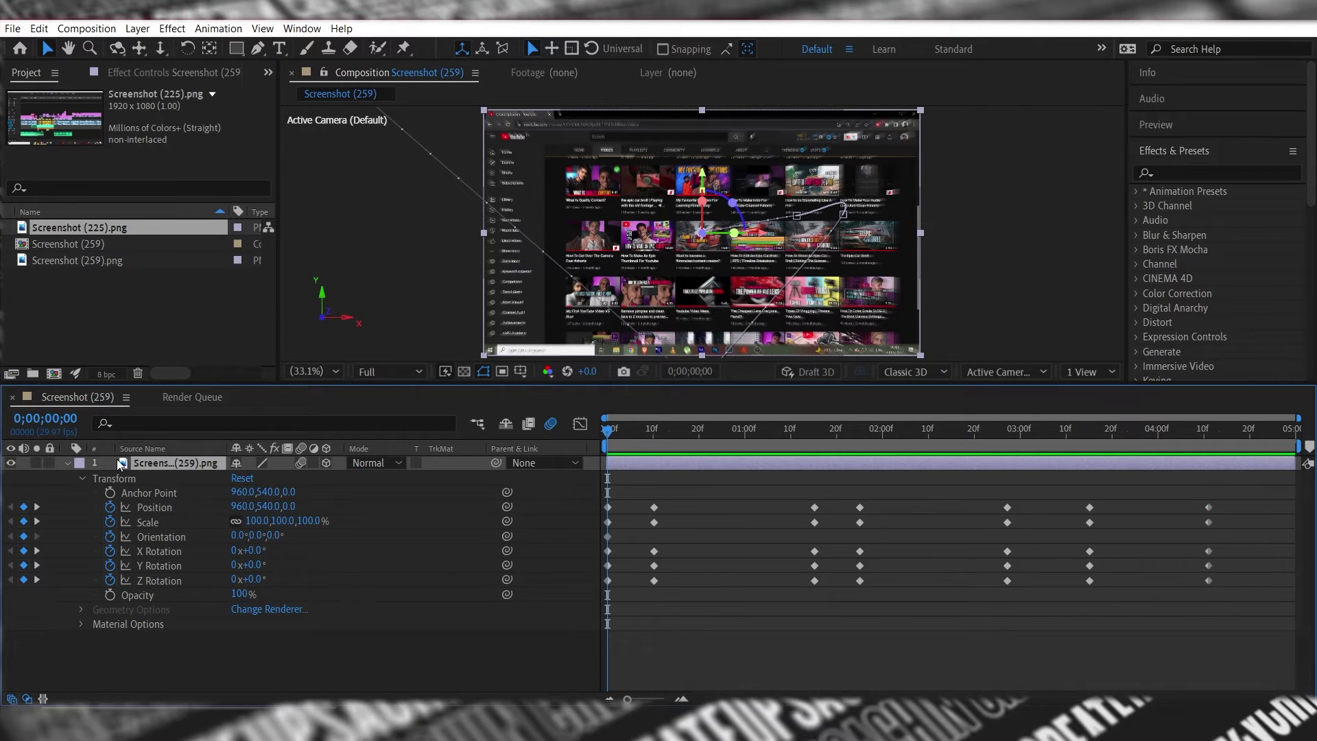
{"action": "key", "text": "ctrl+grave"}
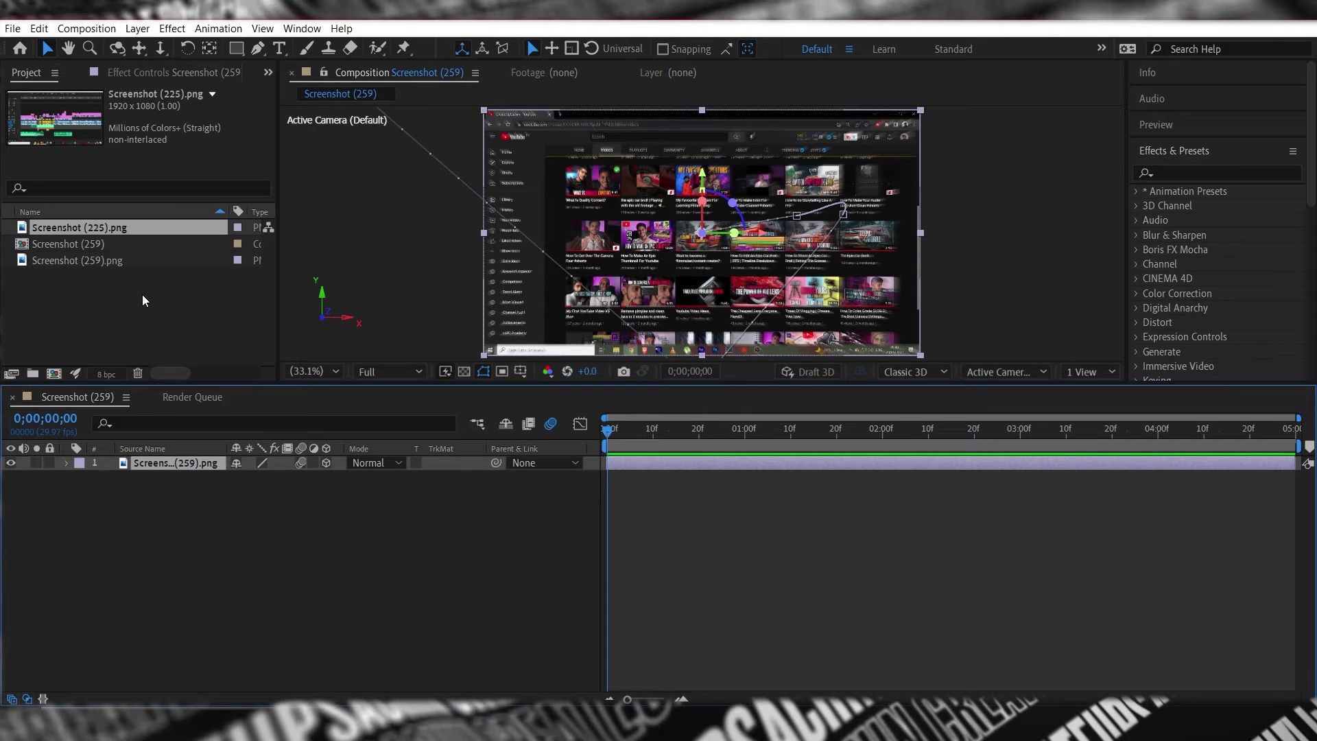
{"action": "key", "text": "ctrl+alt+slash"}
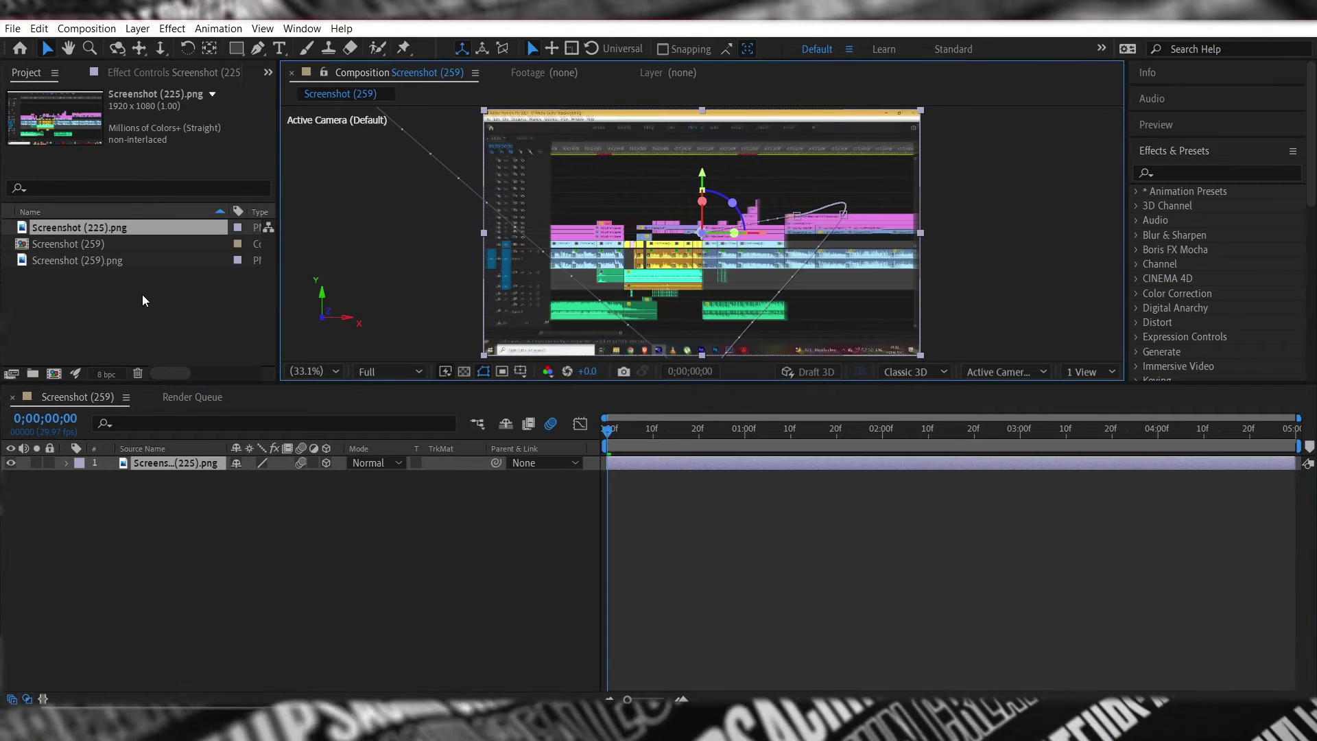
{"action": "left_click", "coordinate": [606, 444]}
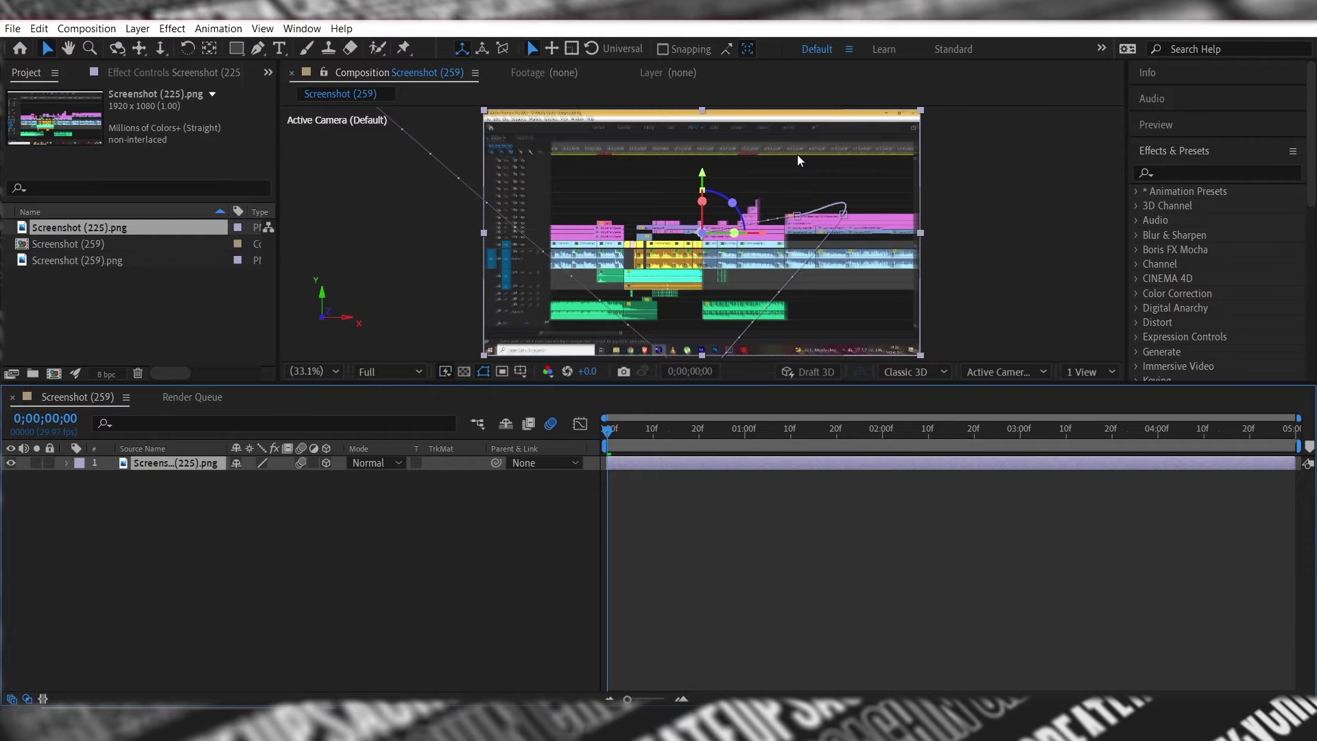
{"action": "key", "text": "space"}
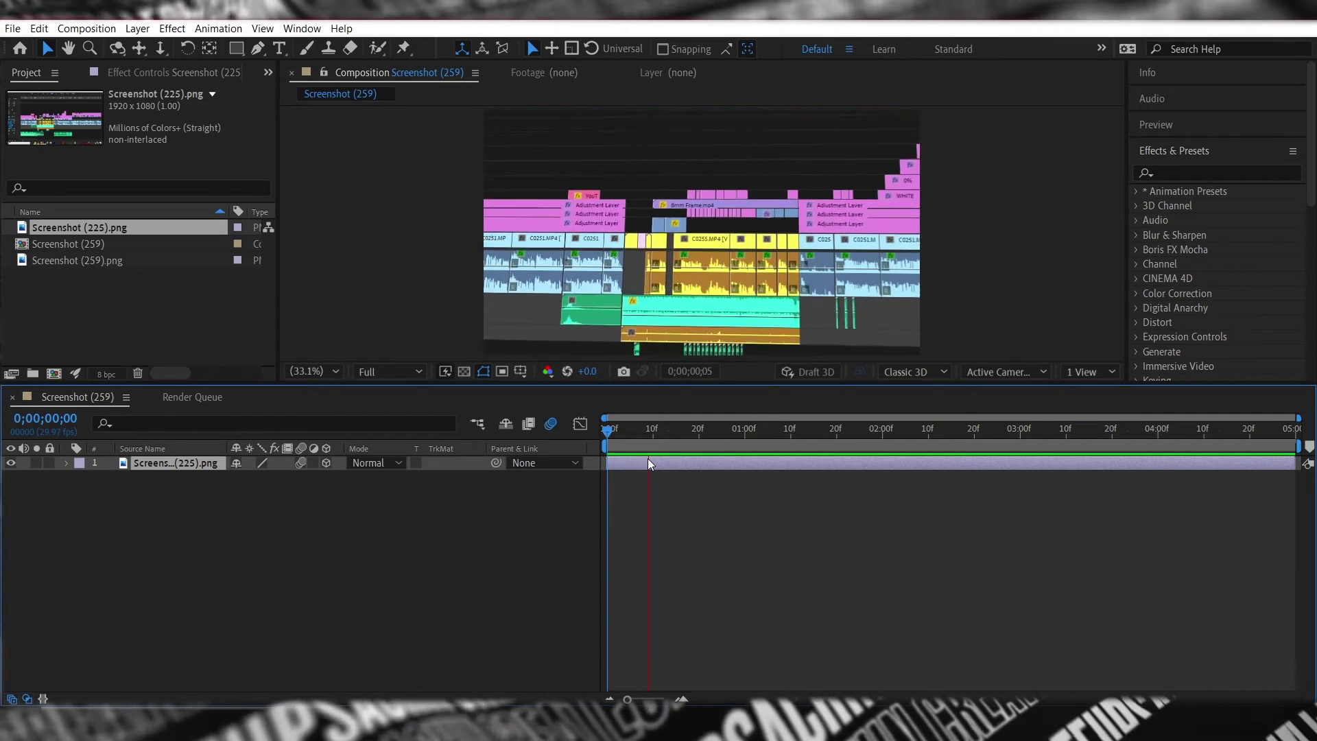
{"action": "key", "text": "ctrl+z"}
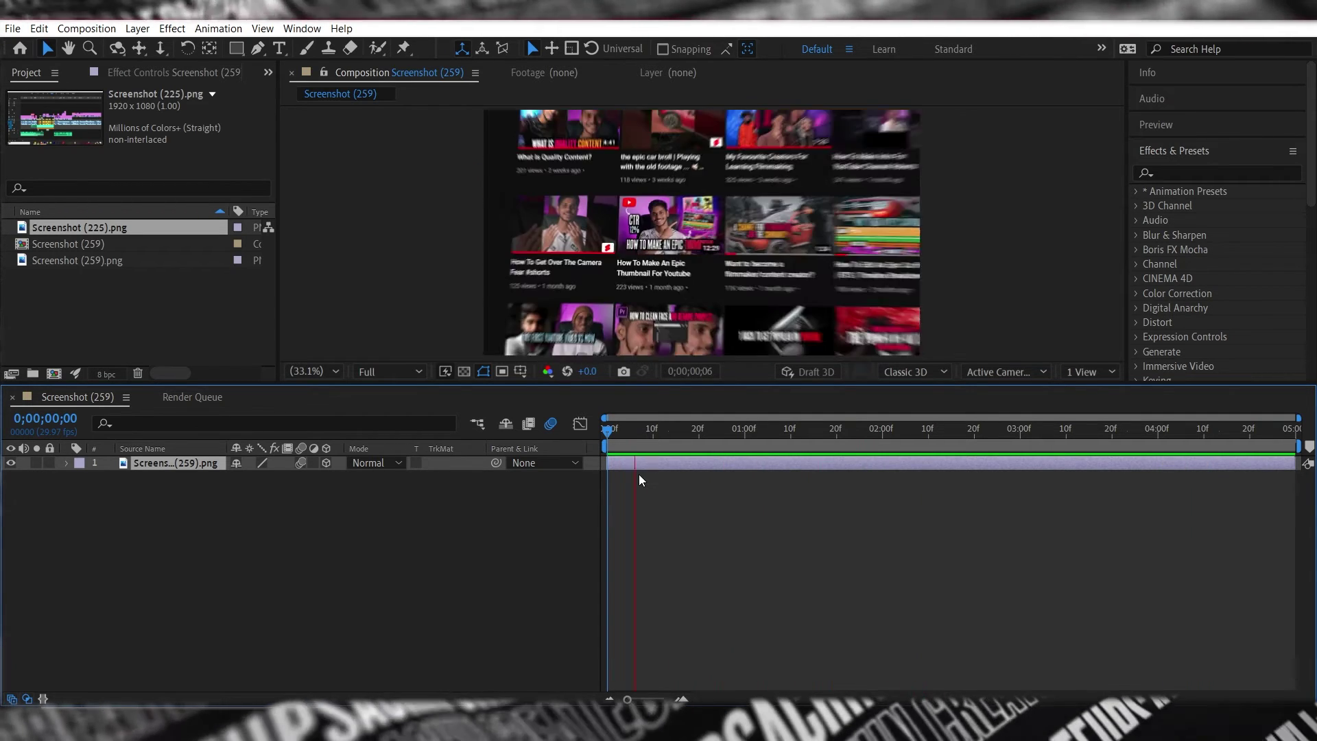
{"action": "key", "text": "space"}
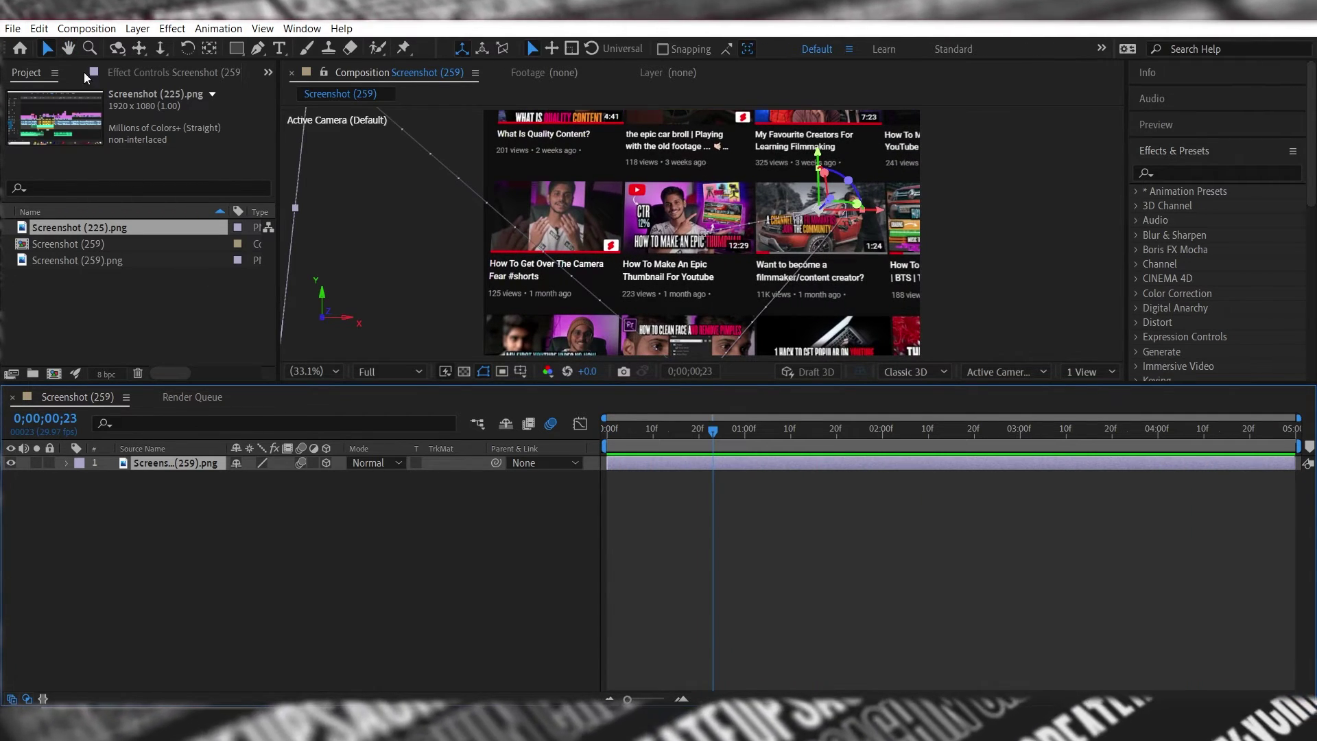
- Add Screenshot (259) to the Render Queue and render it as lossless Screenshot (259).avi
{"action": "left_click", "coordinate": [87, 28]}
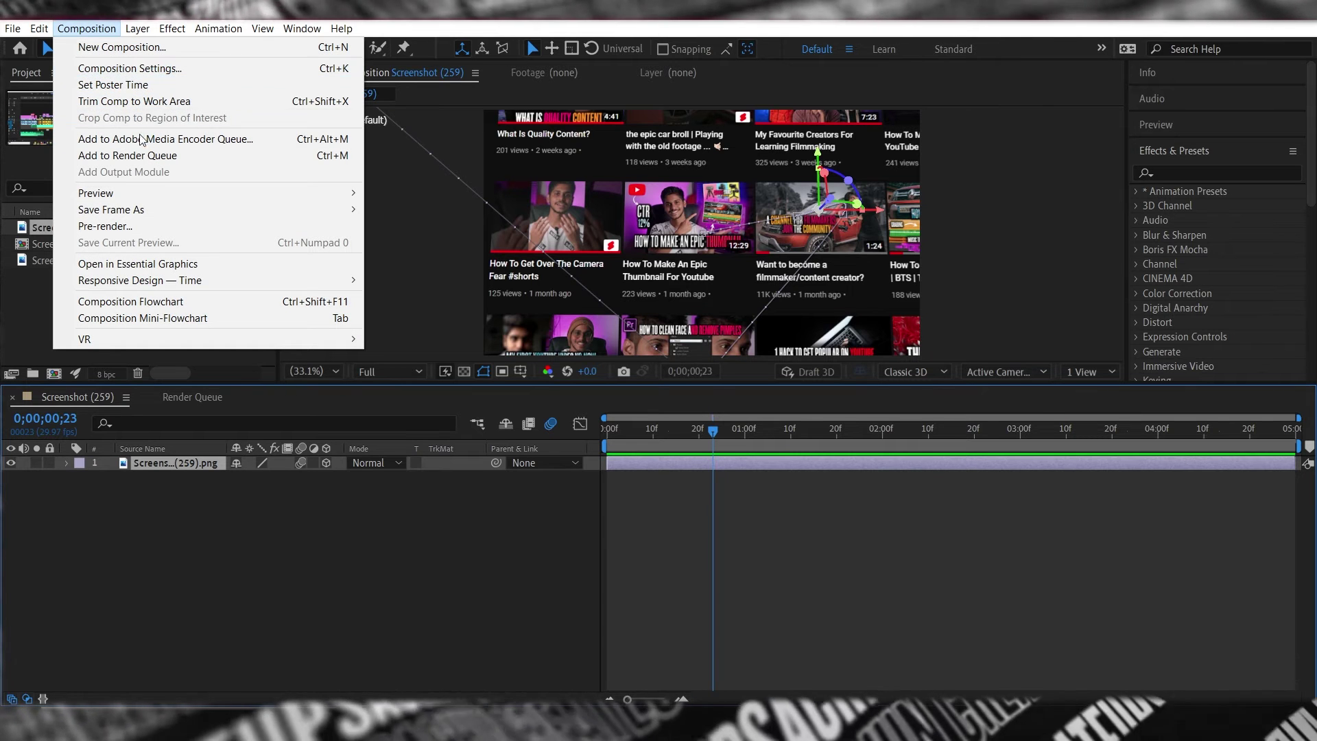
{"action": "left_click", "coordinate": [137, 155]}
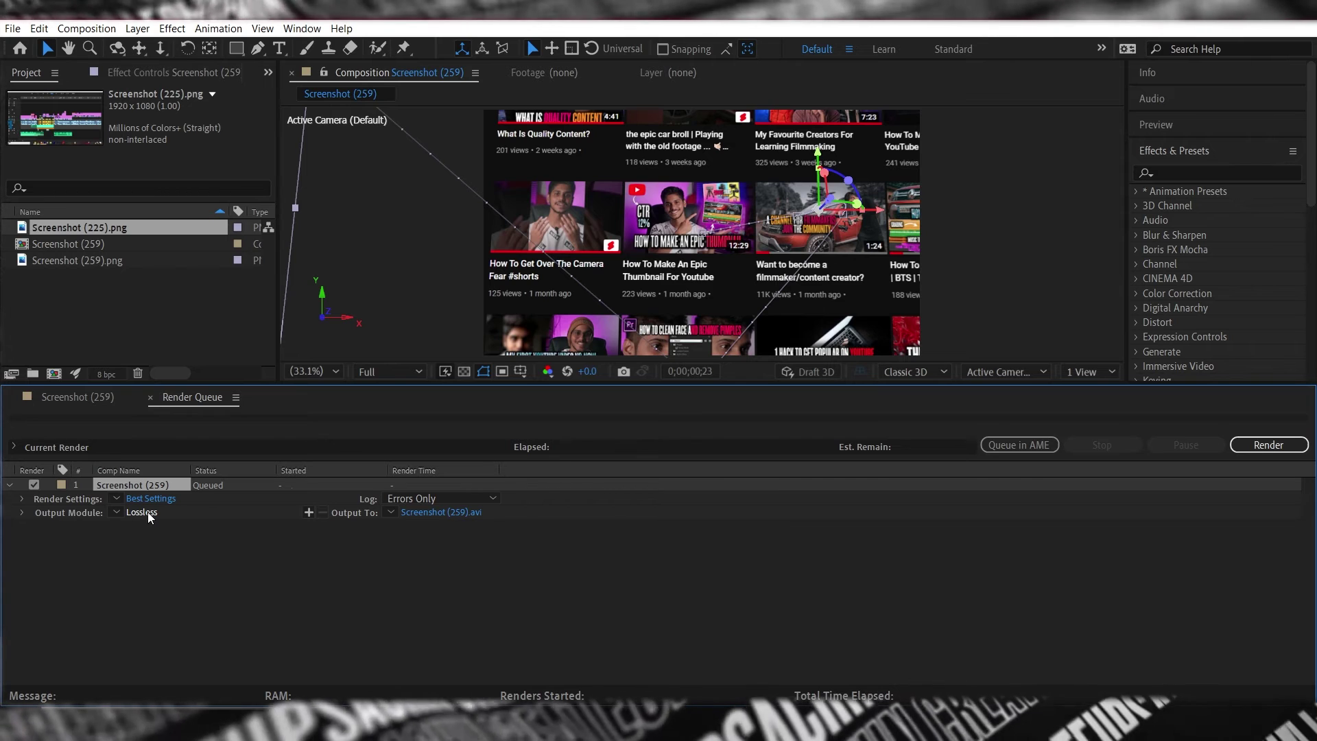
{"action": "left_click", "coordinate": [1269, 445]}
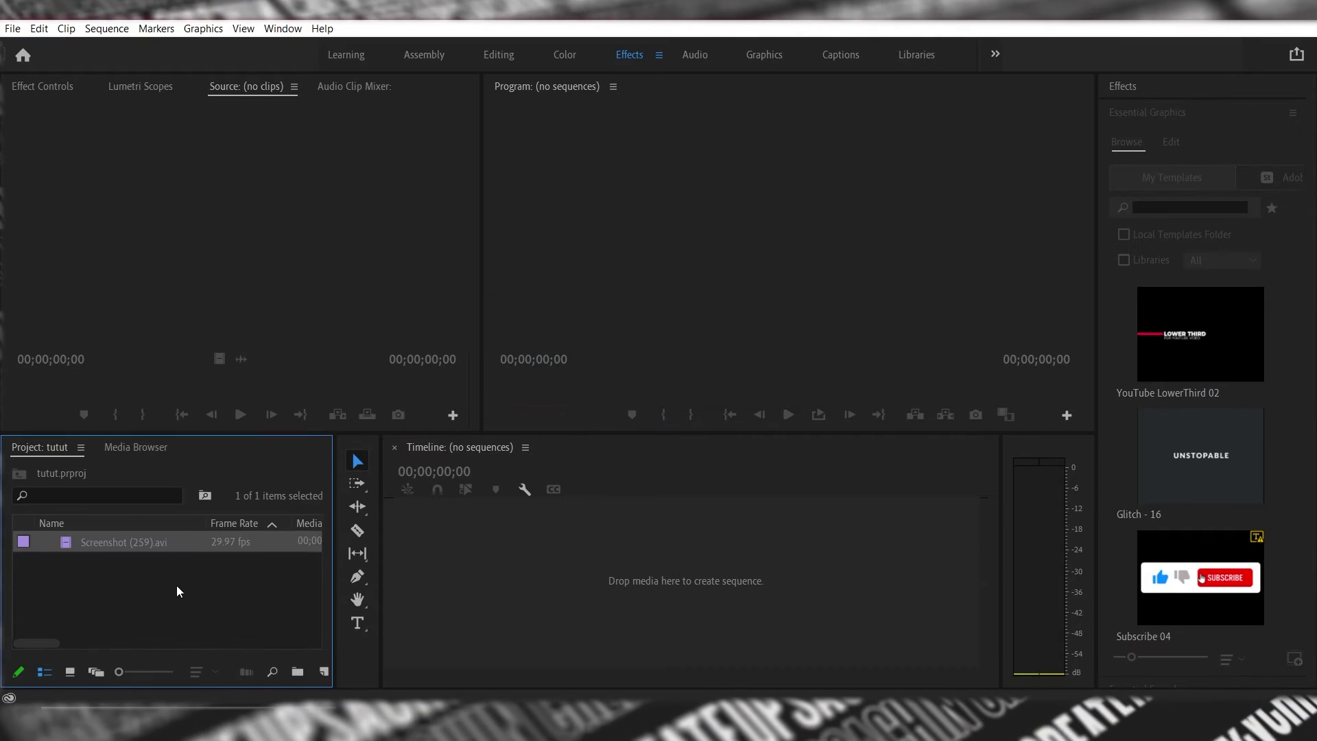
- Preview Screenshot (259).avi in the Source monitor, then drop it into the Timeline as a new sequence
{"action": "double_click", "coordinate": [70, 543]}
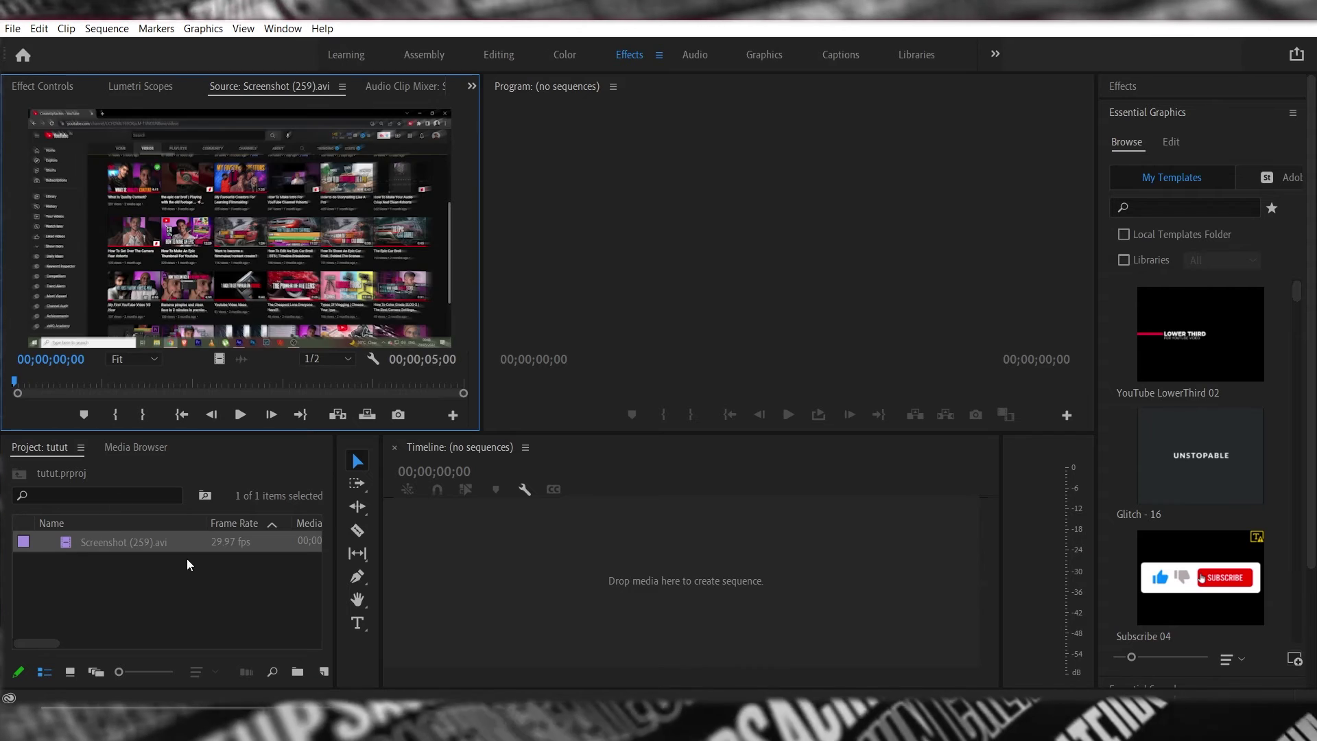
{"action": "left_click", "coordinate": [241, 415]}
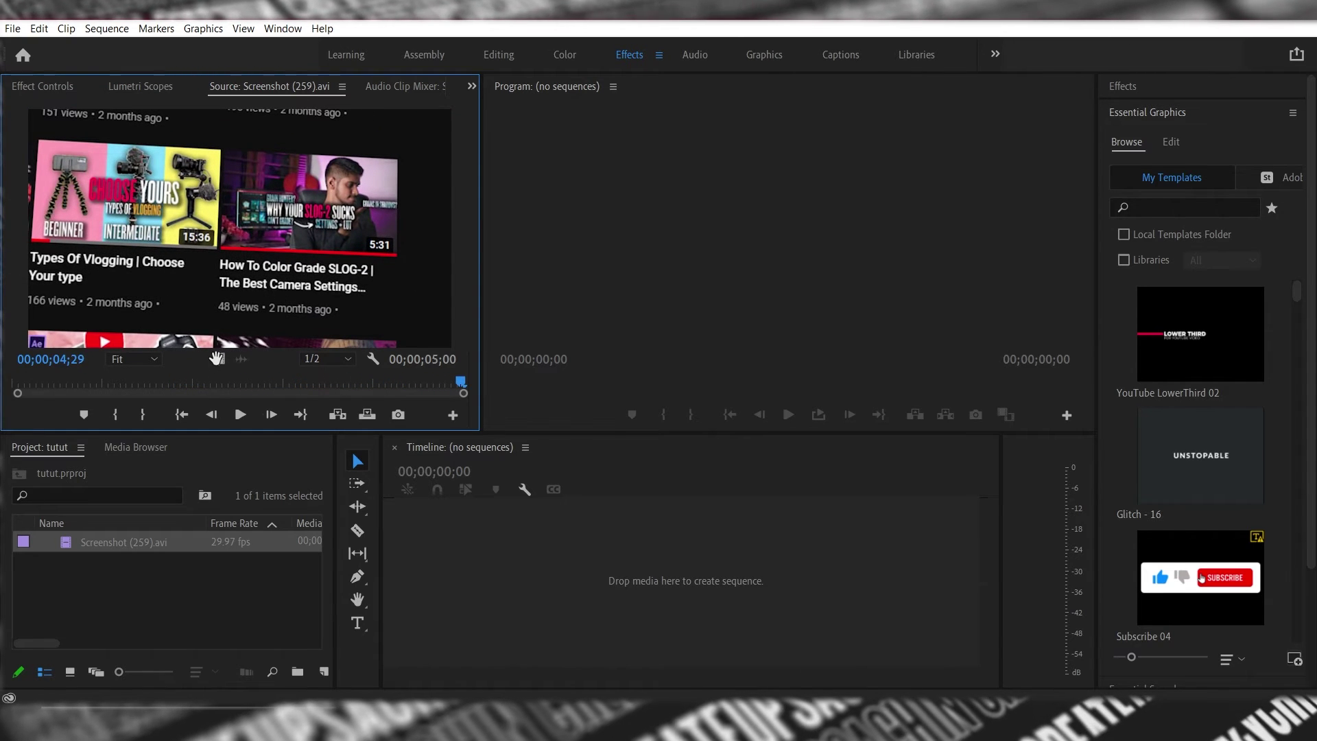
{"action": "left_click_drag", "start_coordinate": [66, 542], "coordinate": [492, 589]}
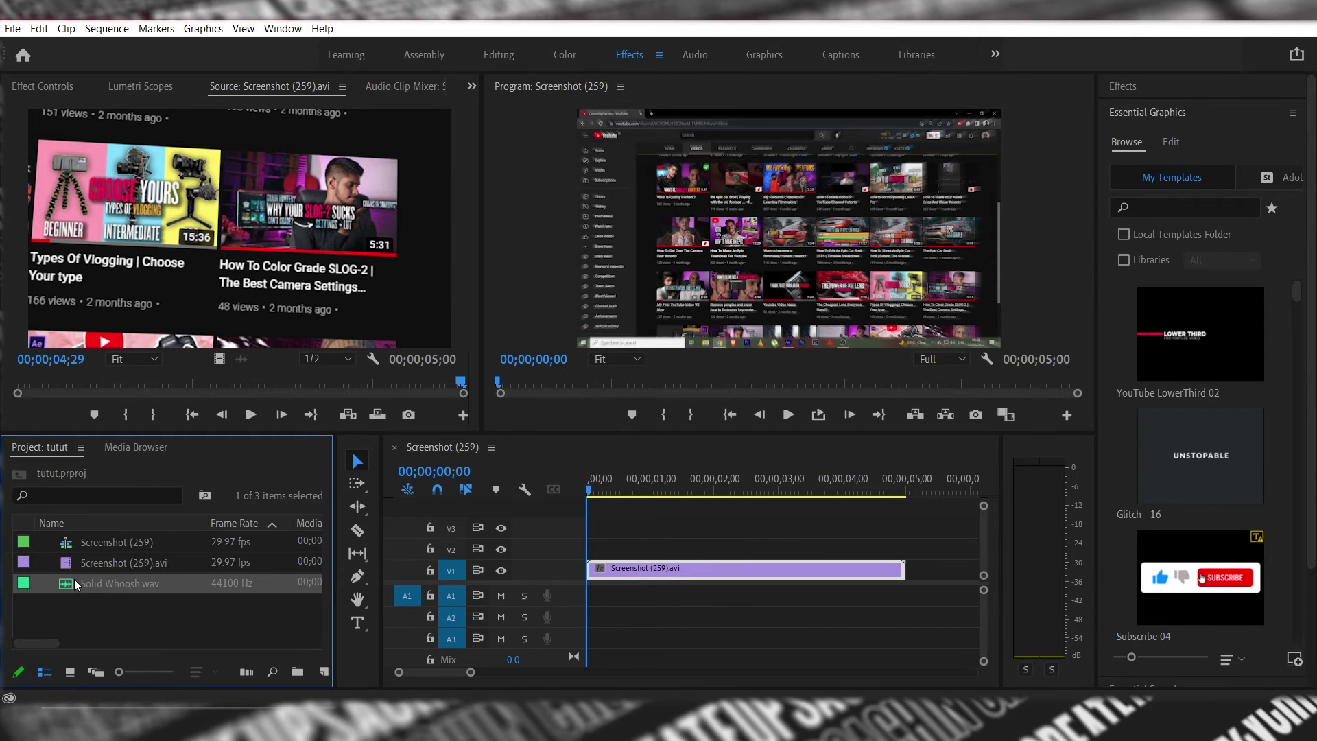
- Lay Solid Whoosh.wav copies on staggered audio tracks, repositioning and extending the A3 clip
{"action": "left_click_drag", "start_coordinate": [73, 585], "coordinate": [651, 596]}
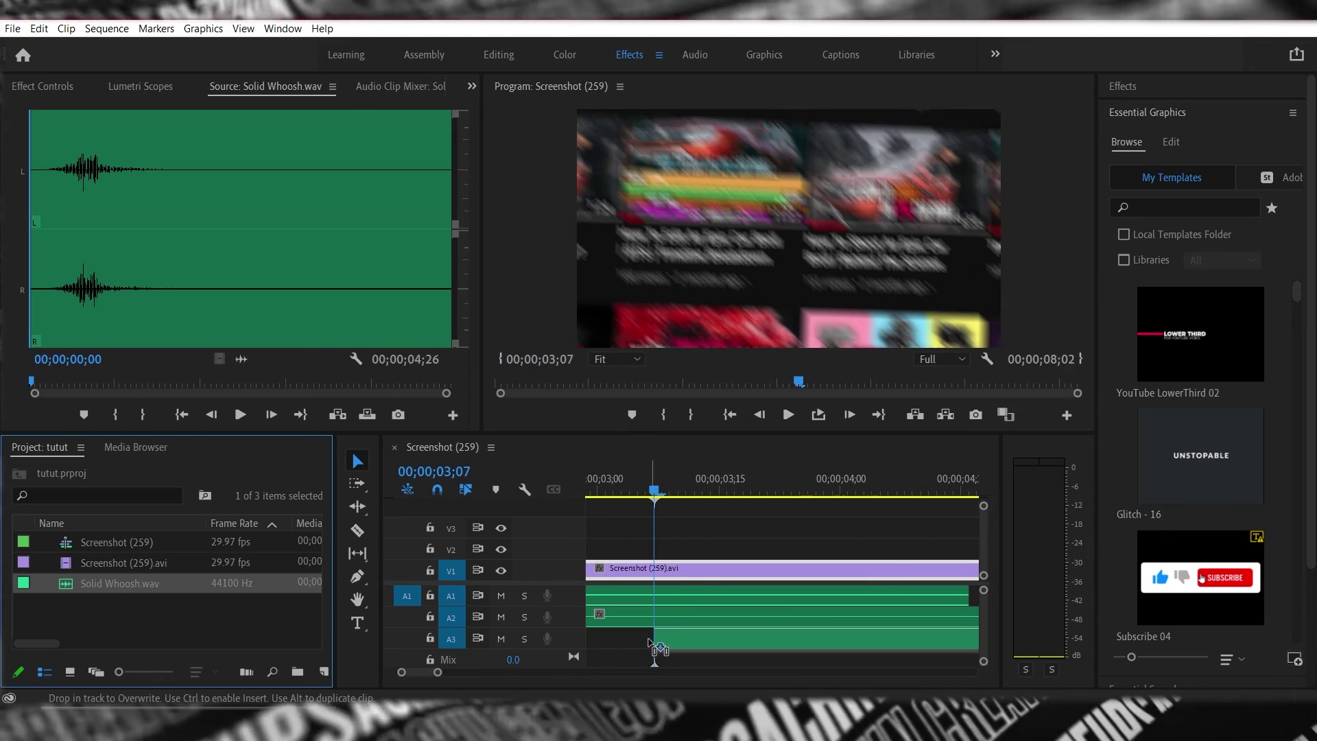
{"action": "mouse_move", "coordinate": [645, 638]}
{"action": "left_mouse_down"}
{"action": "mouse_move", "coordinate": [601, 643]}
{"action": "mouse_move", "coordinate": [703, 643]}
{"action": "left_mouse_up"}
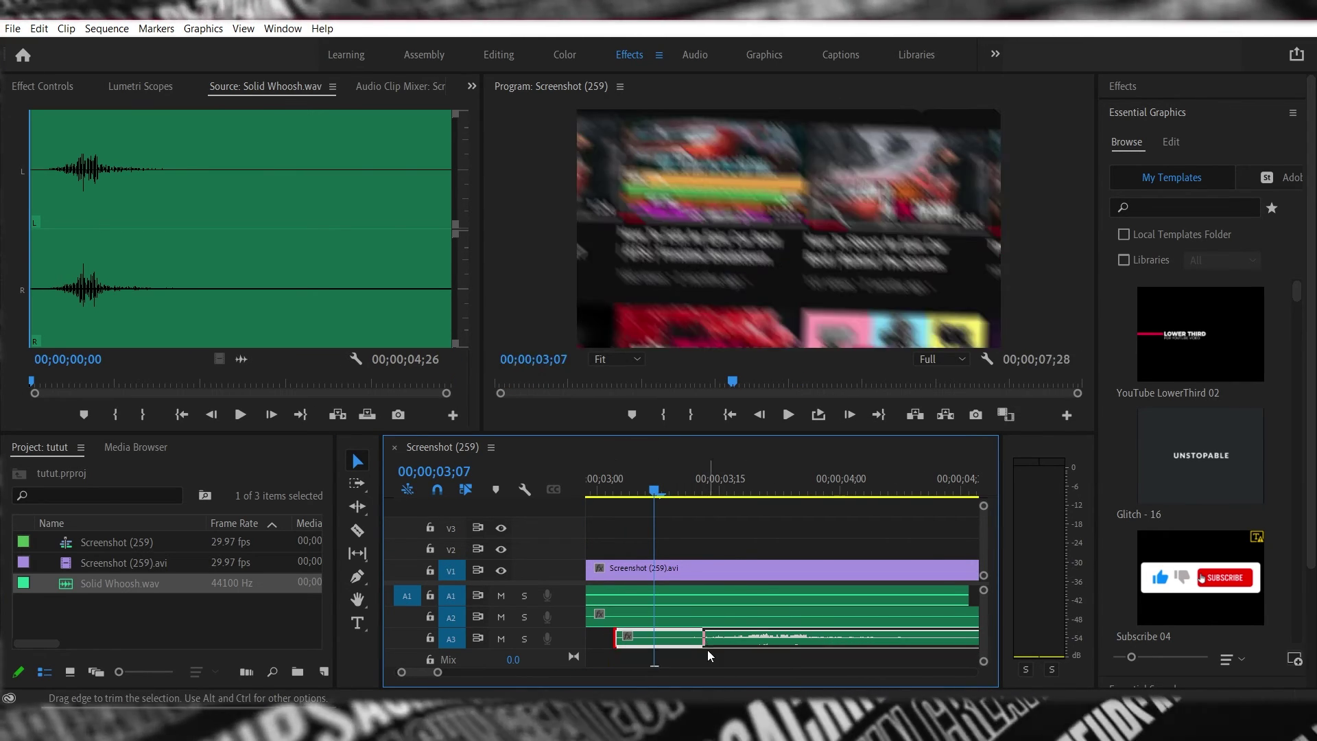
{"action": "left_click_drag", "start_coordinate": [733, 645], "coordinate": [535, 661]}
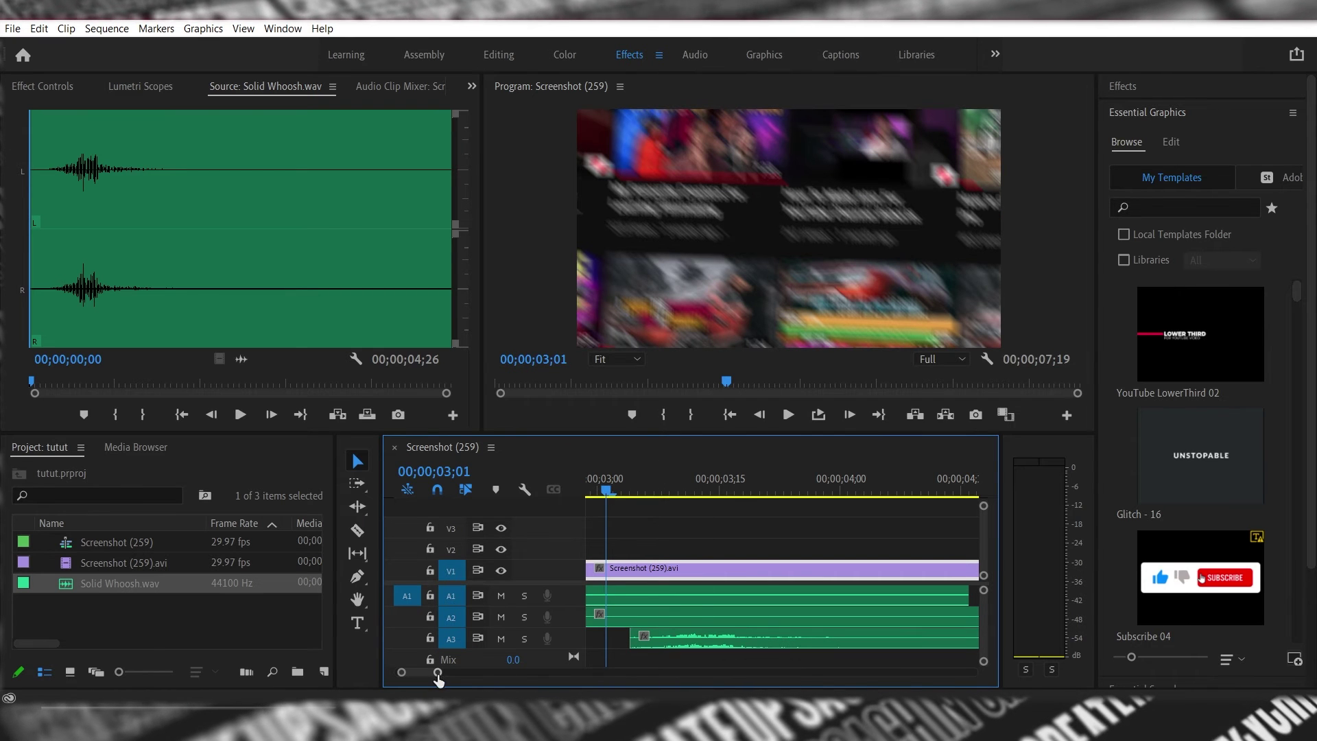
{"action": "left_click_drag", "start_coordinate": [438, 678], "coordinate": [469, 683]}
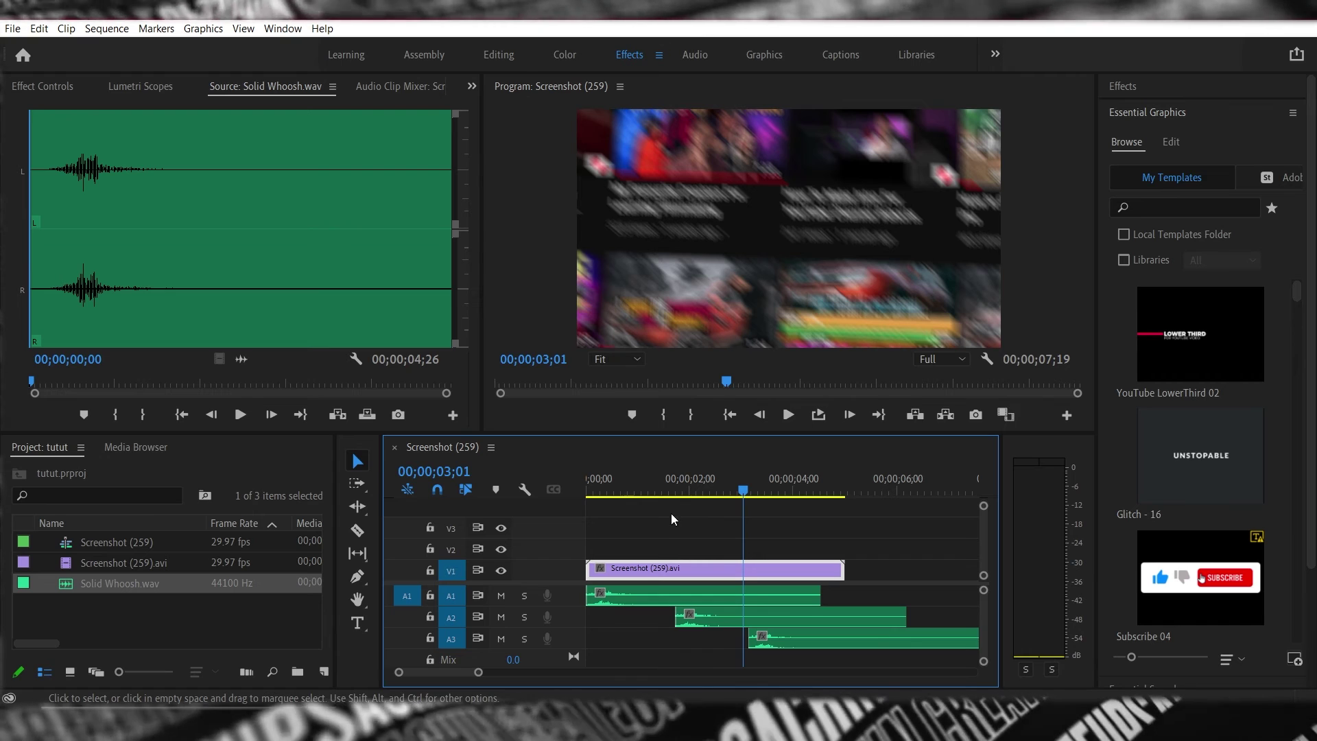
- Play back the sequence to check the whoosh timing against the zoom moves
{"action": "left_click", "coordinate": [695, 489]}
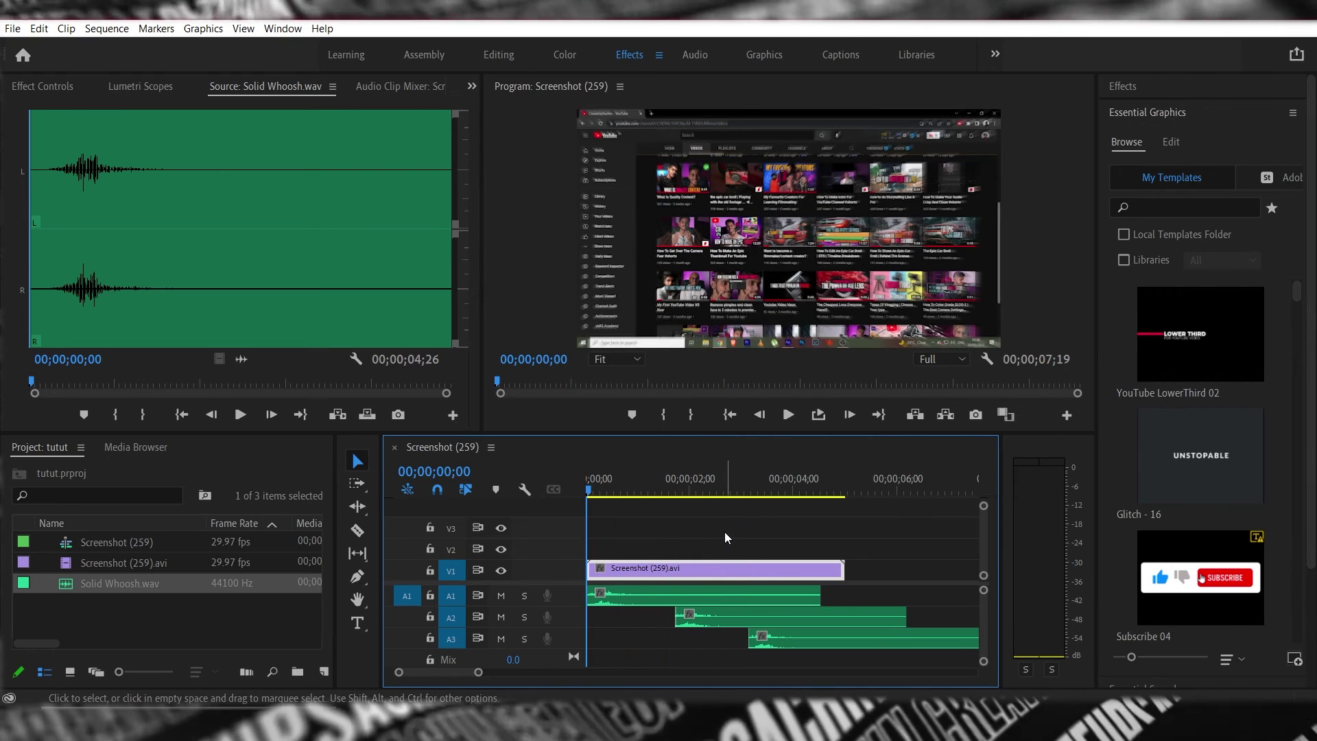
{"action": "left_click", "coordinate": [788, 415]}
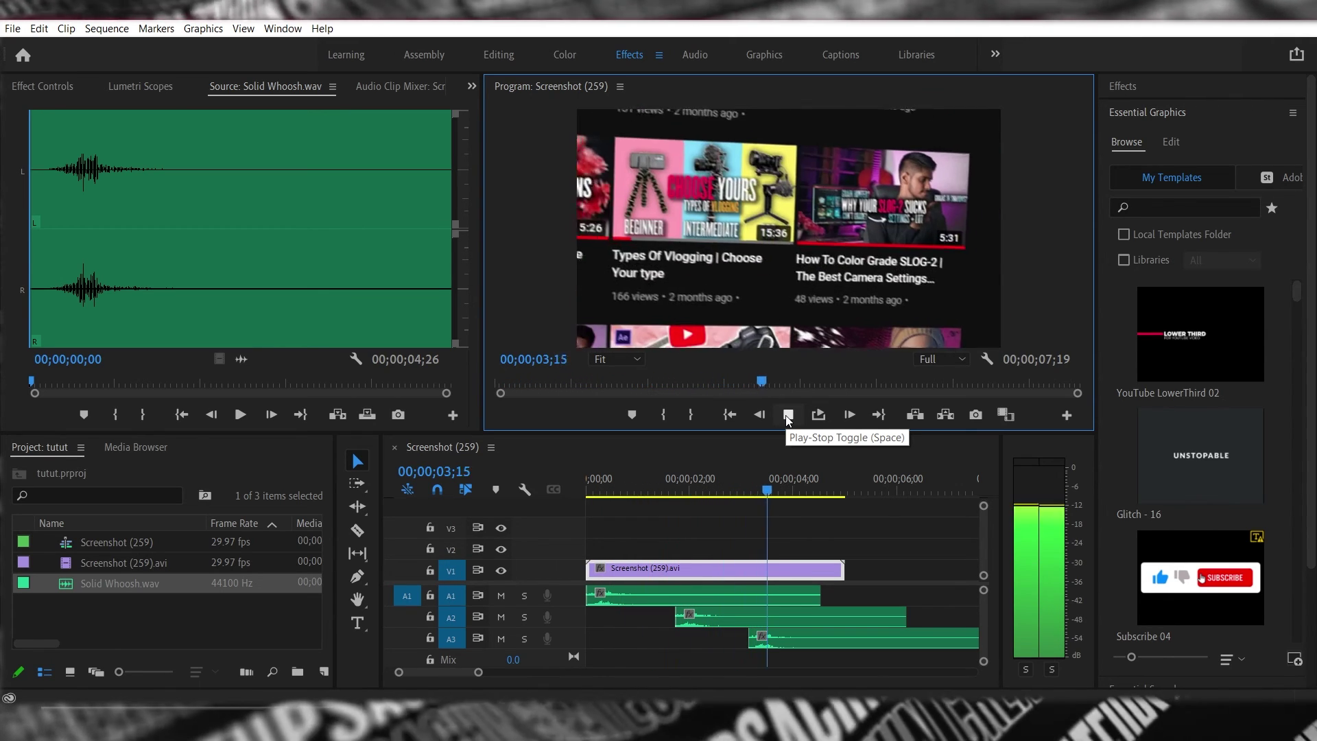
{"action": "left_click", "coordinate": [788, 414]}
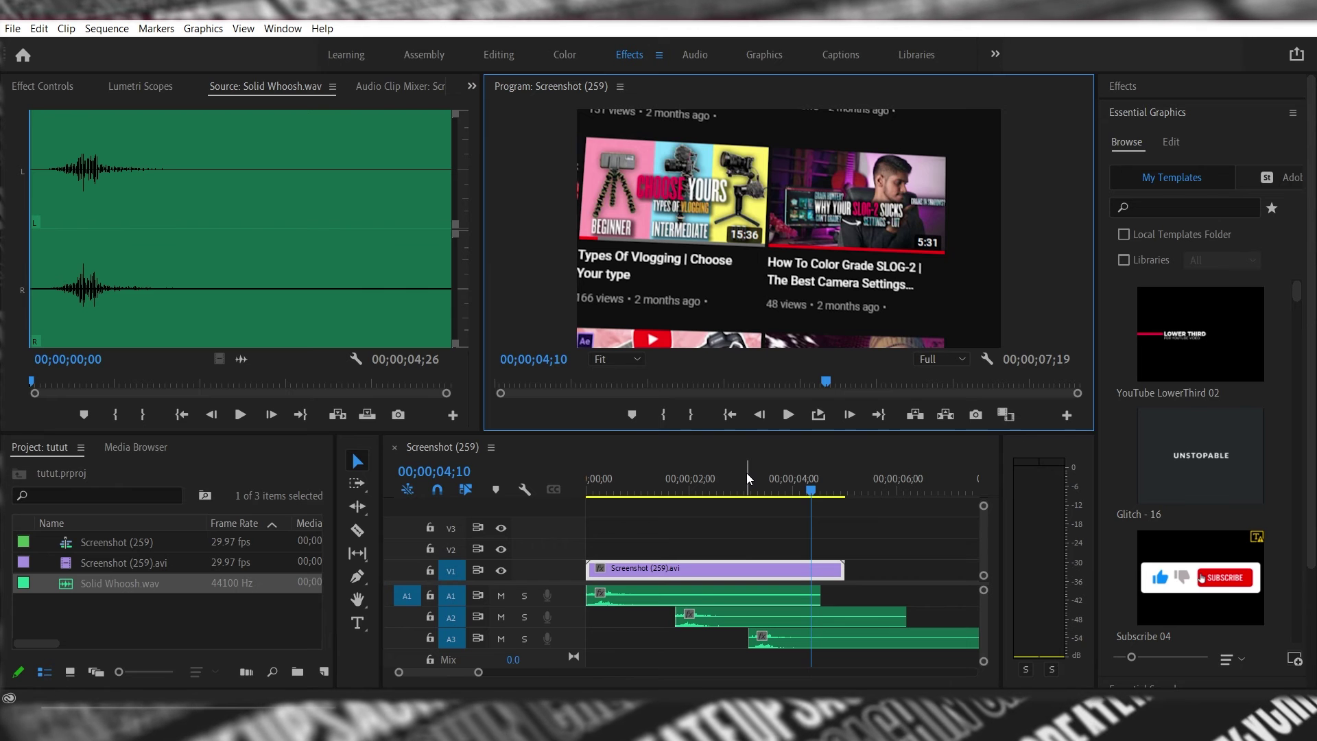
{"action": "left_click", "coordinate": [748, 479]}
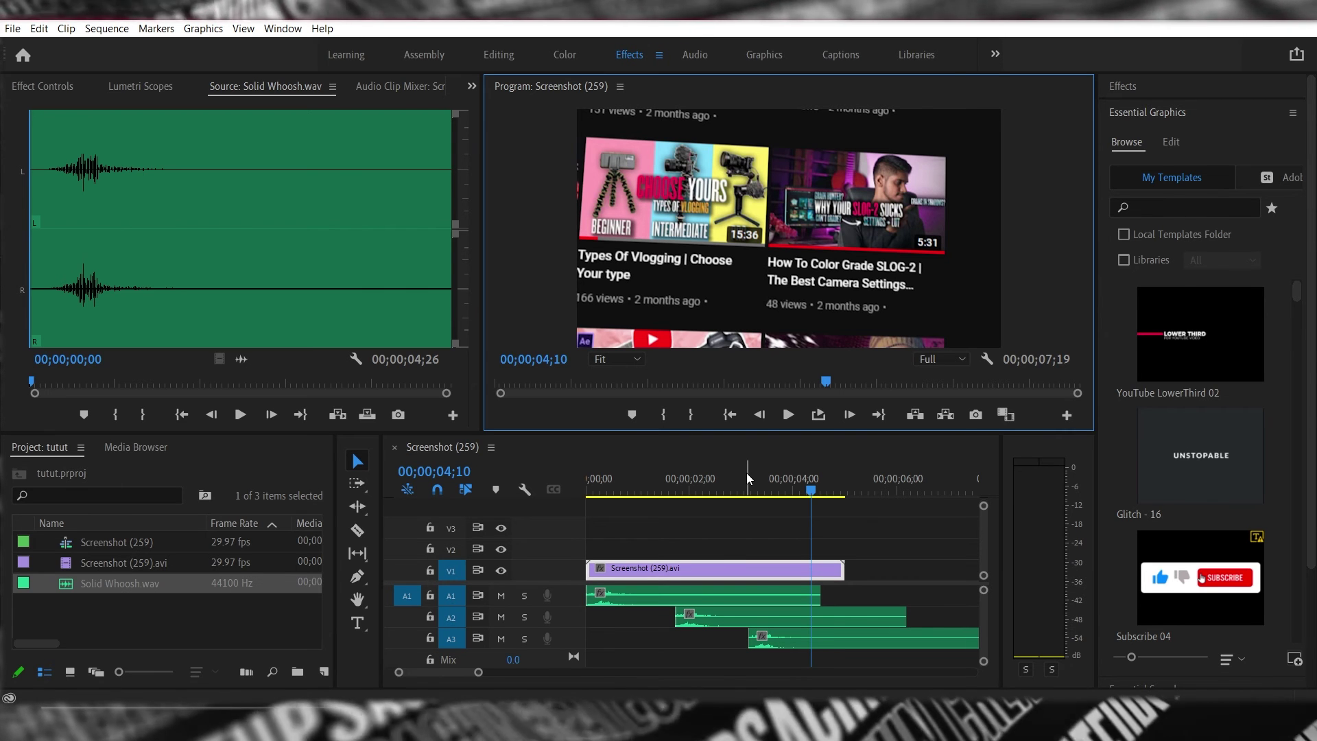
{"action": "key", "text": "space"}
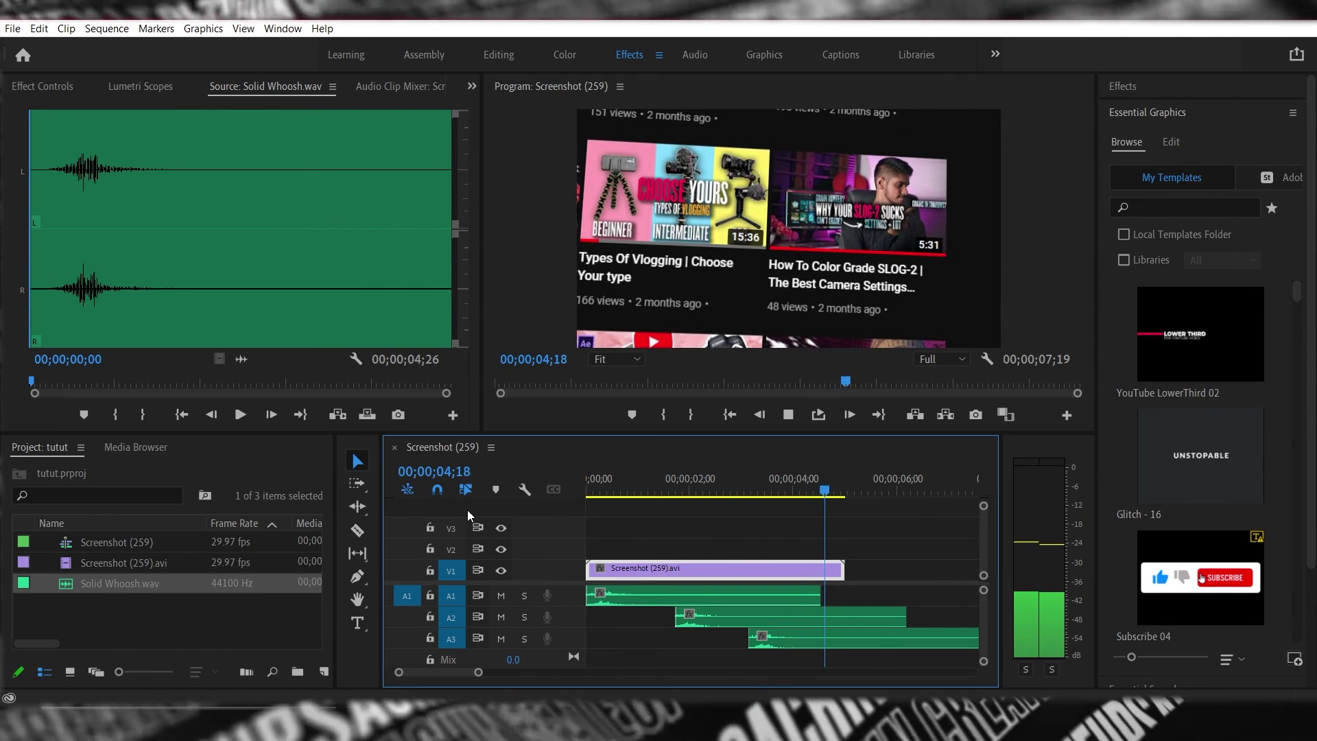